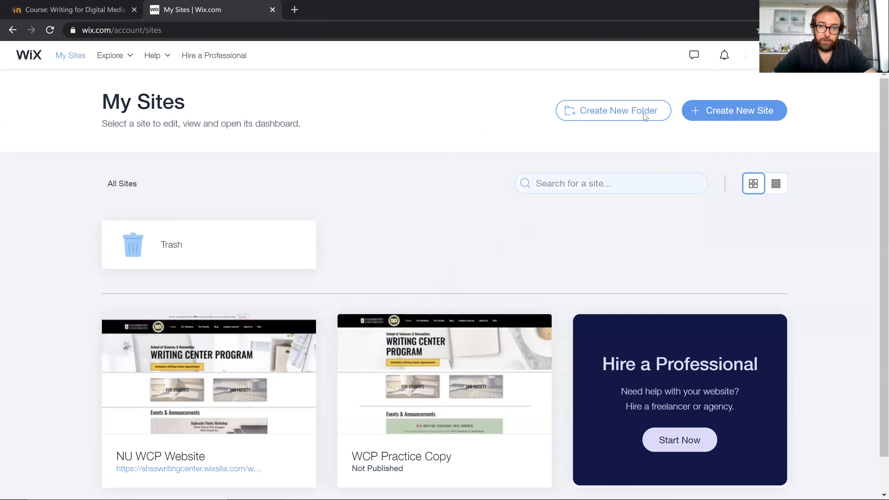
Start creating a new site of the Blog kind and have Wix ADI build it
click(725, 116)
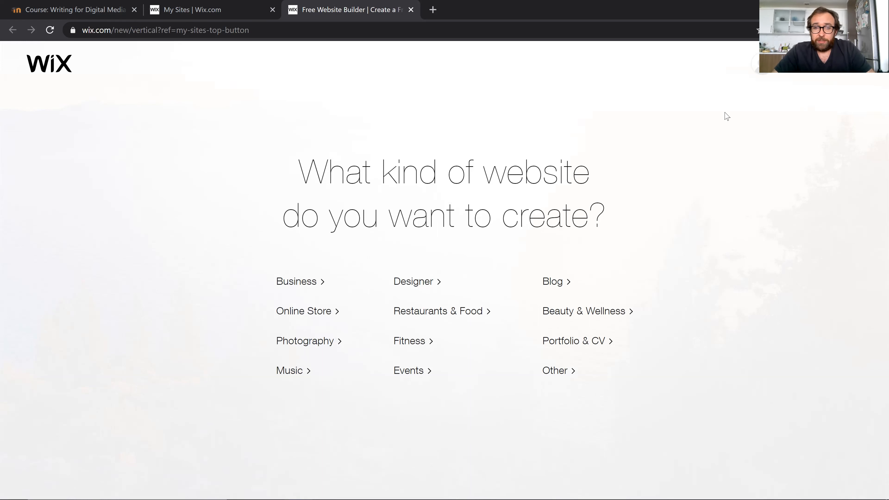
click(561, 284)
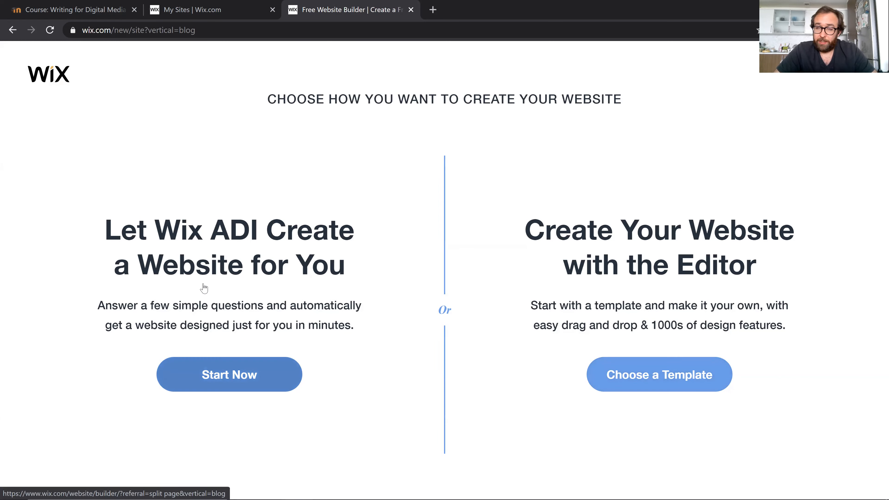
click(244, 386)
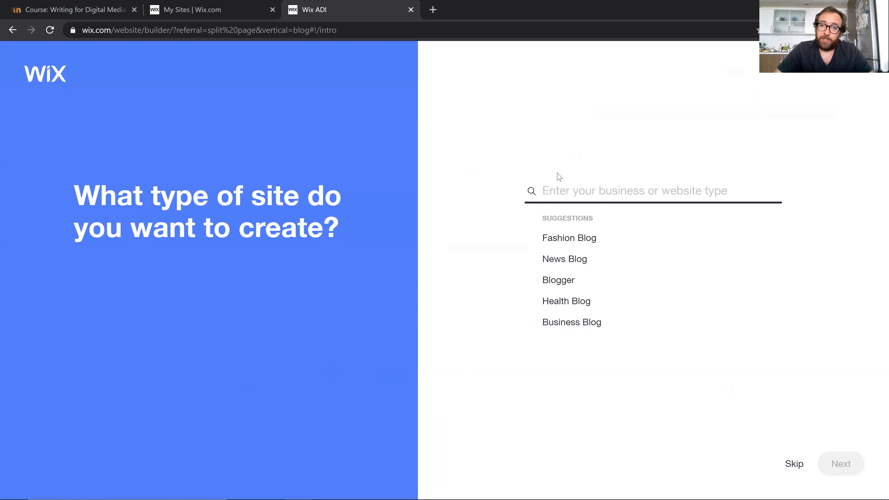
Set the site type to Educational Blog and continue to the feature selection
click(590, 189)
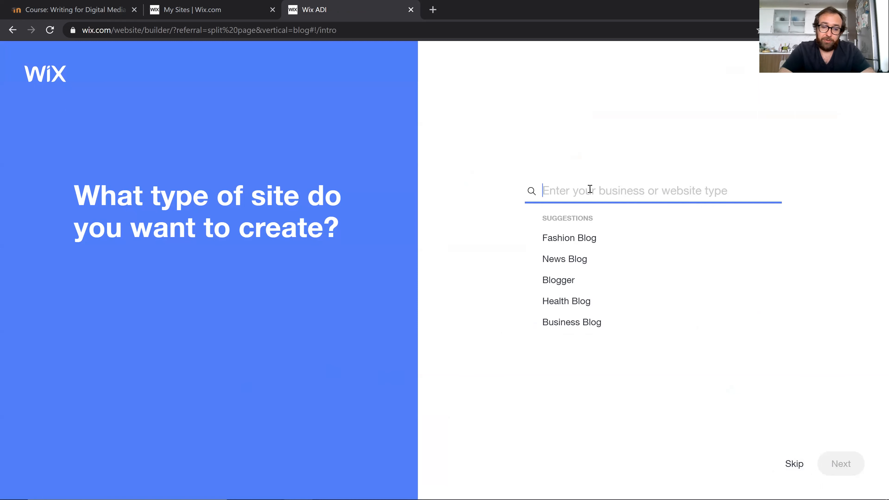
text(educ)
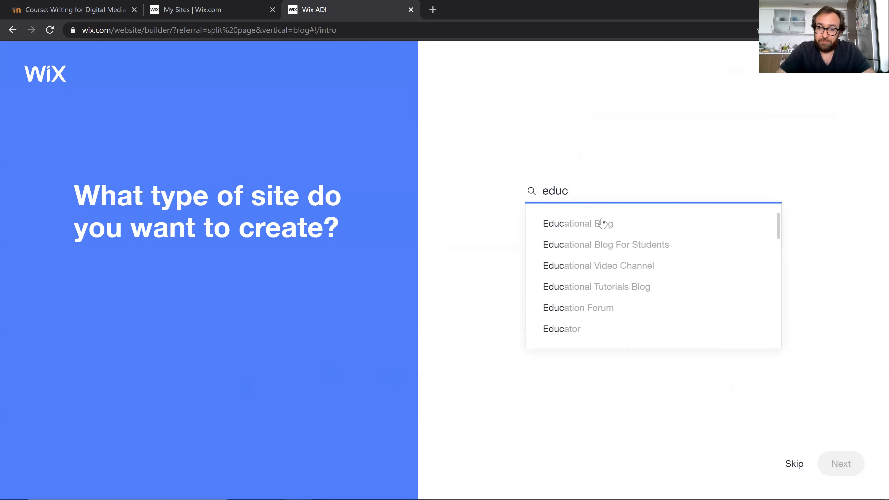
click(602, 224)
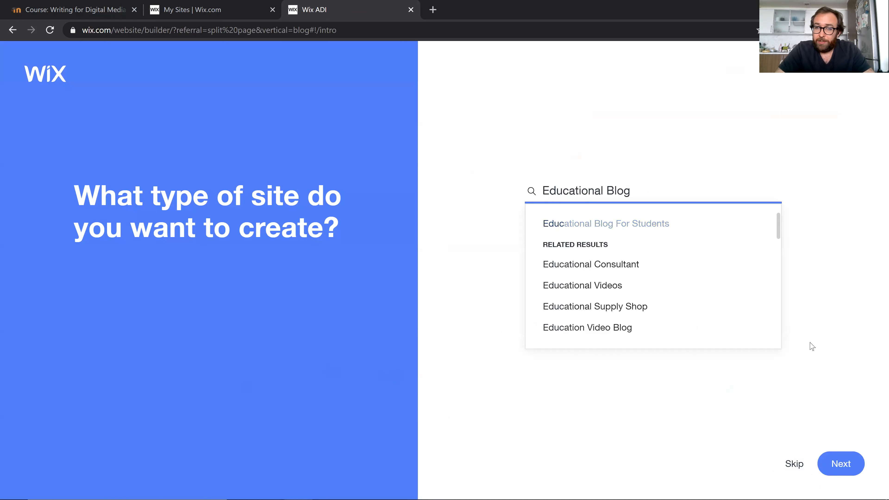
click(846, 463)
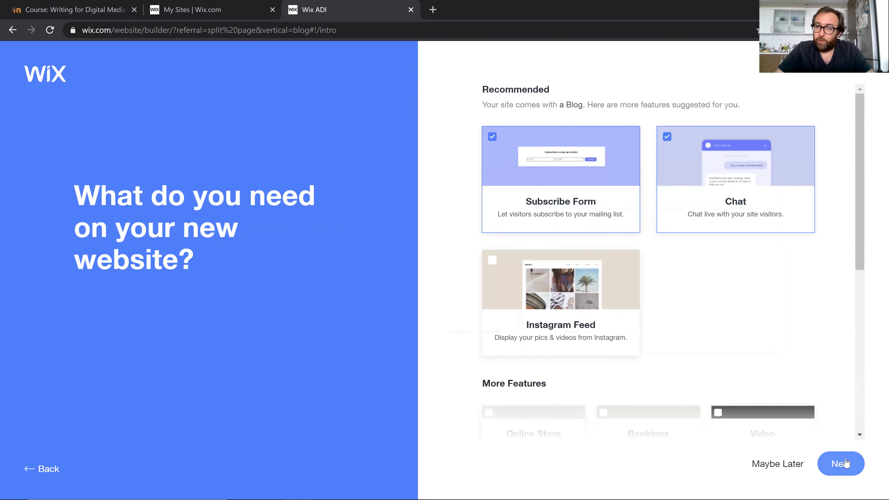
Deselect the Subscribe Form and Chat features, select Video and Forum, and continue with that feature set
click(496, 145)
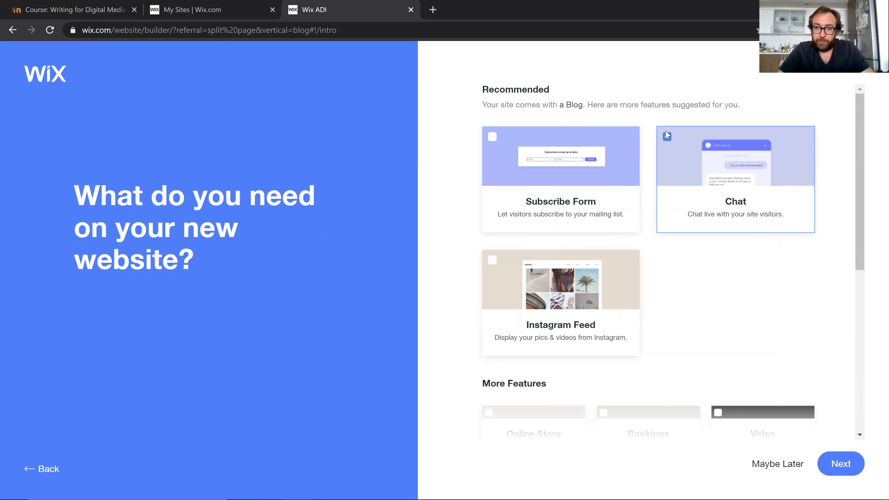
click(667, 137)
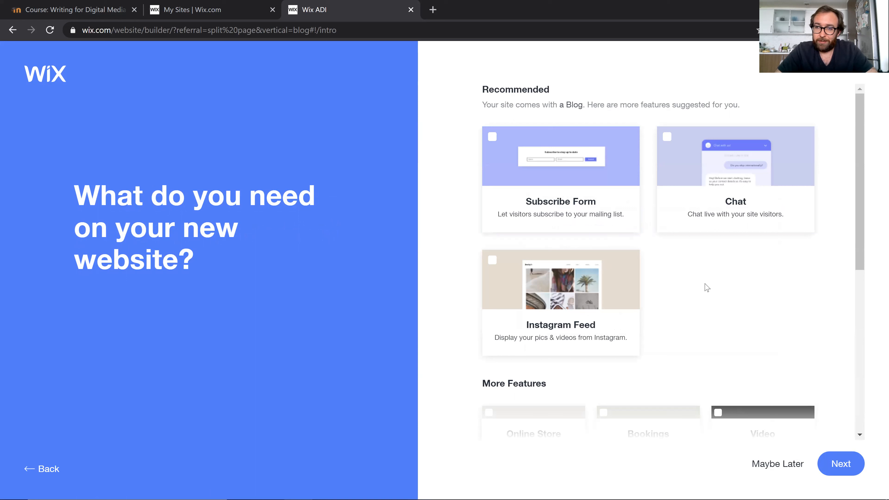
scroll(706, 287, down, 6)
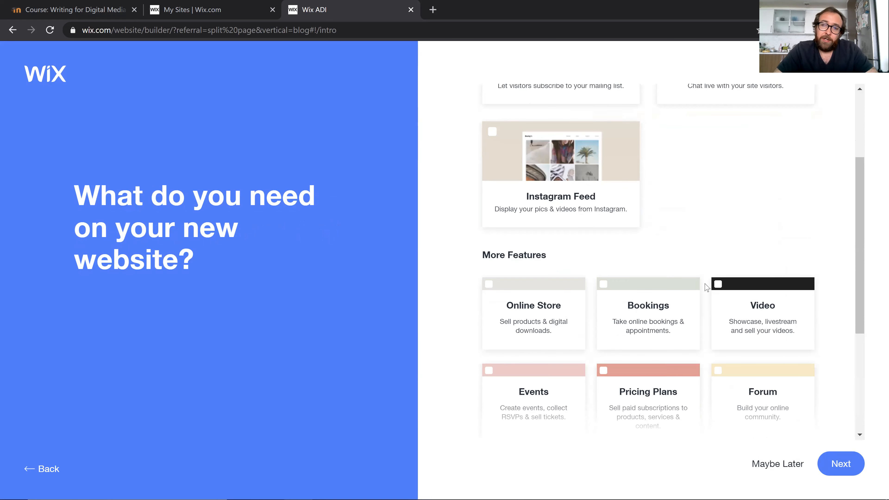
scroll(706, 287, up, 1)
click(720, 269)
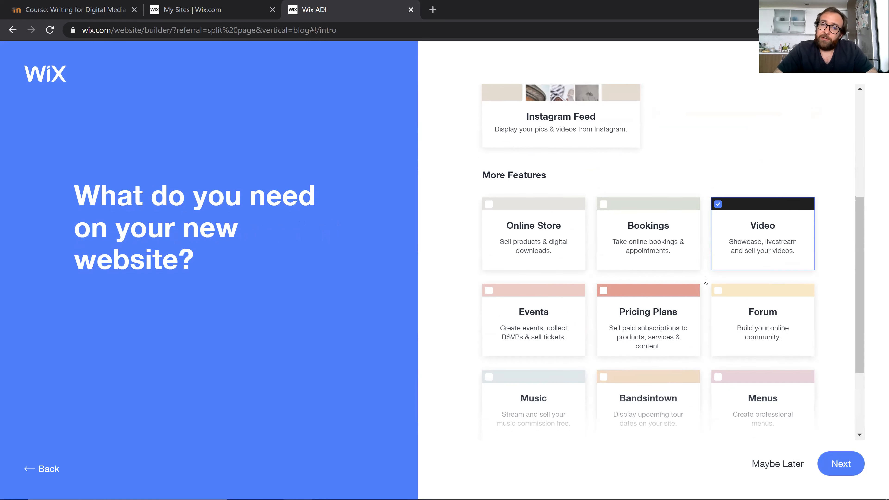
scroll(710, 270, down, 2)
click(717, 253)
scroll(674, 291, down, 3)
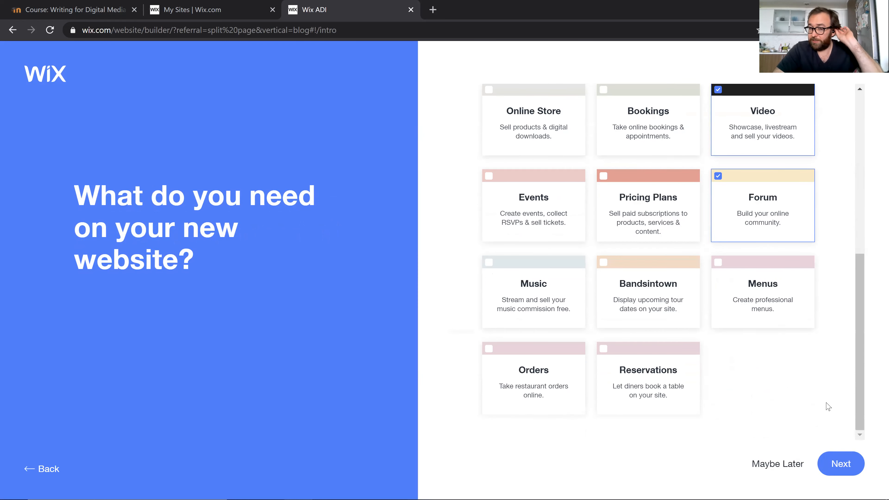
click(840, 457)
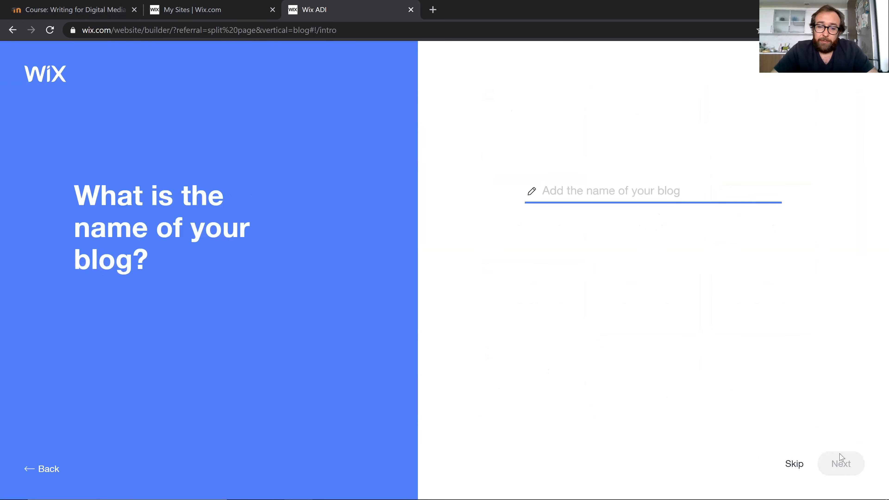
Name the blog WCS 240, continue without importing any content, and accept the site info without additions
text(WCS 240)
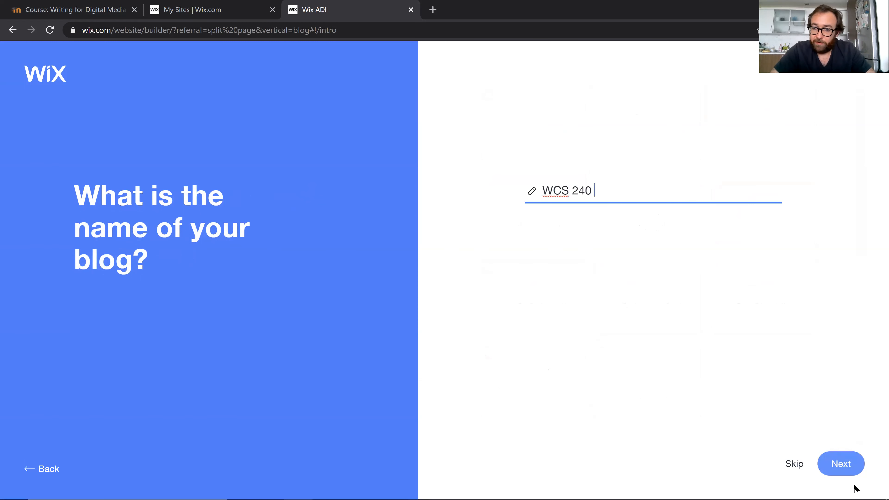
click(847, 468)
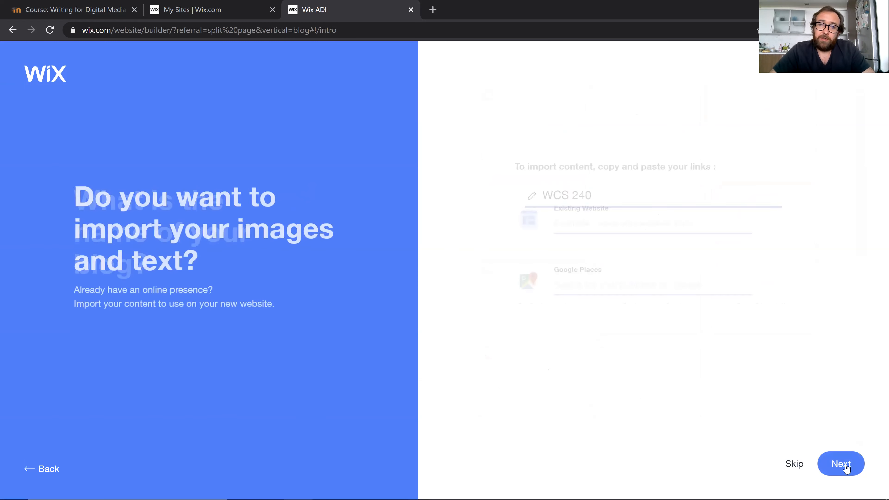
click(846, 468)
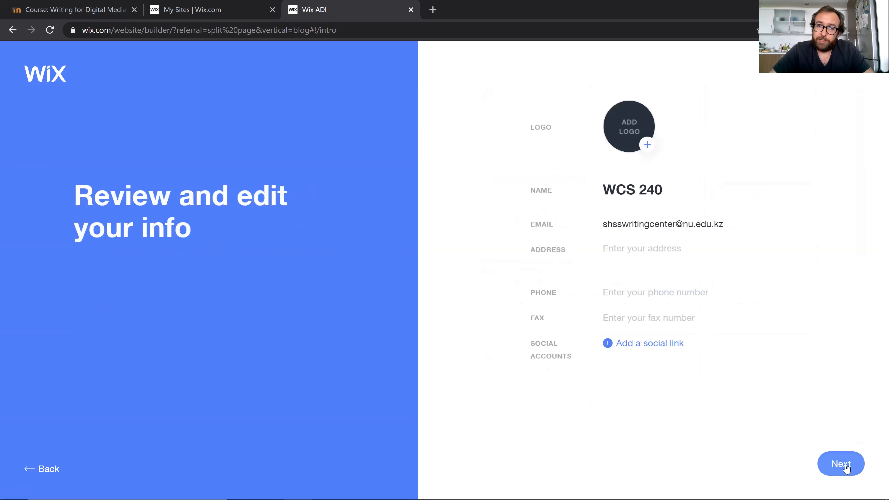
click(846, 467)
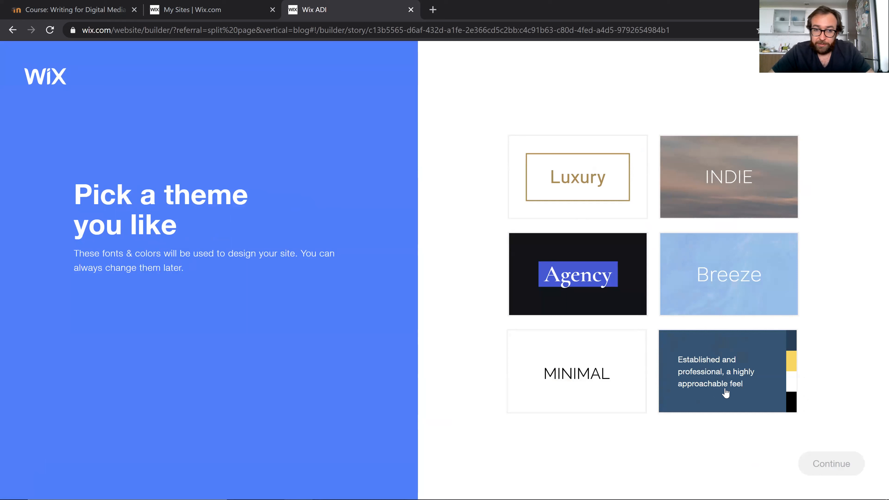
Pick the Hi Rise theme for the site and continue to the homepage designs
click(725, 393)
click(822, 464)
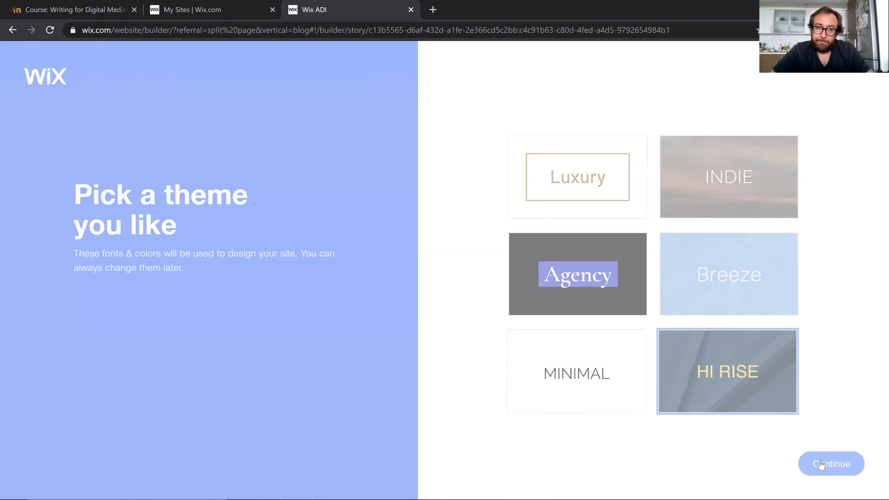
click(820, 464)
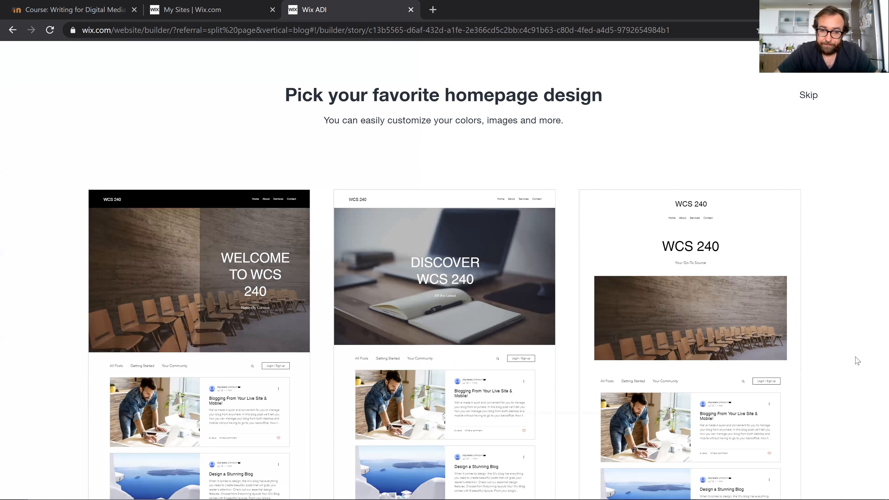
Compare the three homepage designs and use the one with the black header and "Welcome to WCS 240" heading
mouse_move(255, 307)
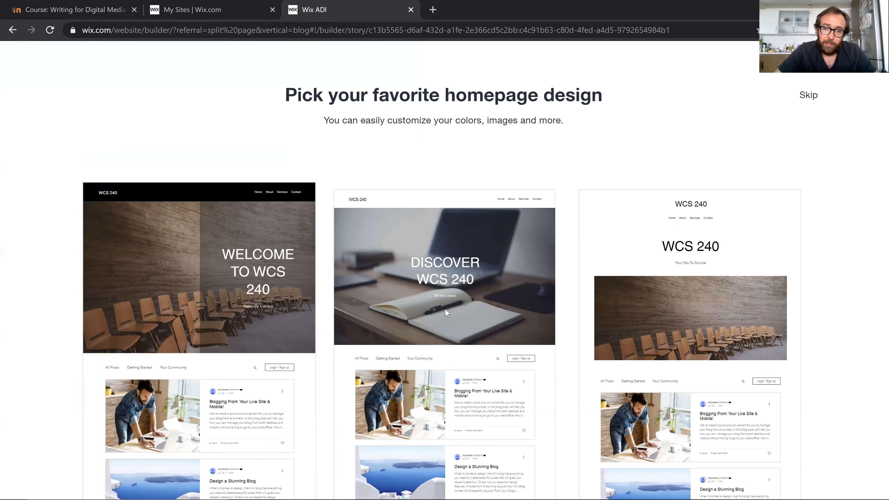
mouse_move(447, 313)
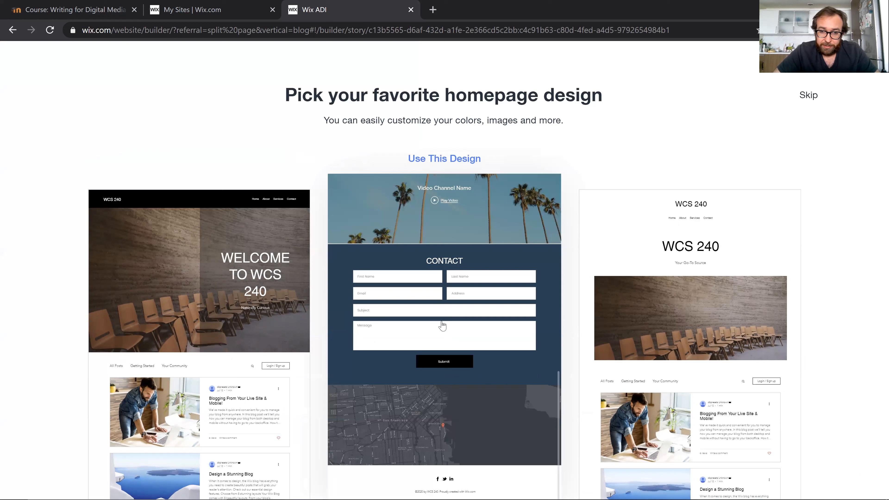
mouse_move(672, 282)
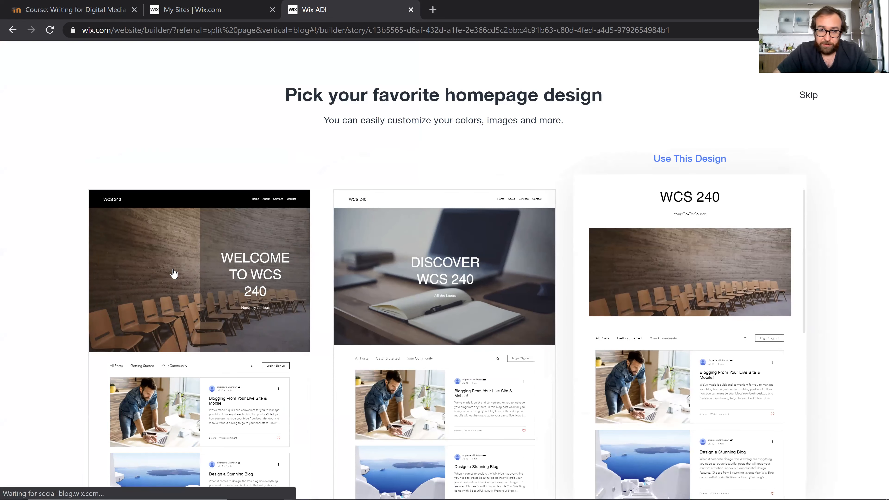
mouse_move(190, 279)
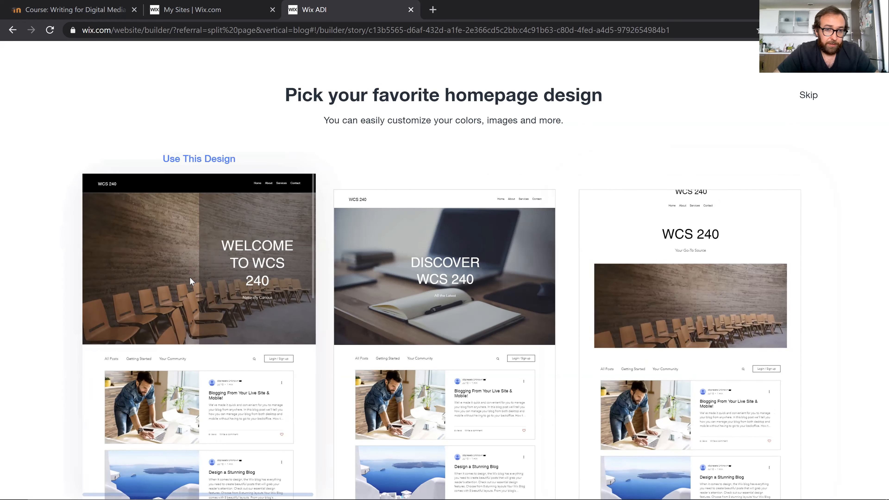
click(189, 196)
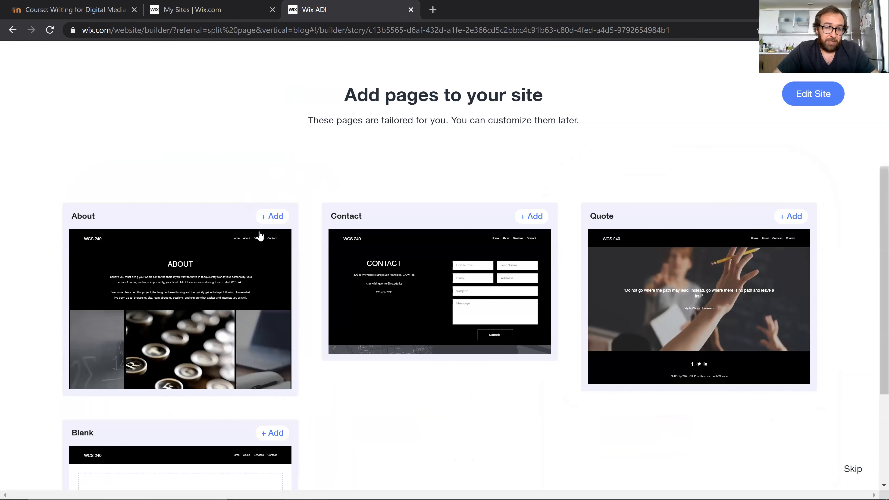
Add the About page to the site and open the site for editing
click(272, 216)
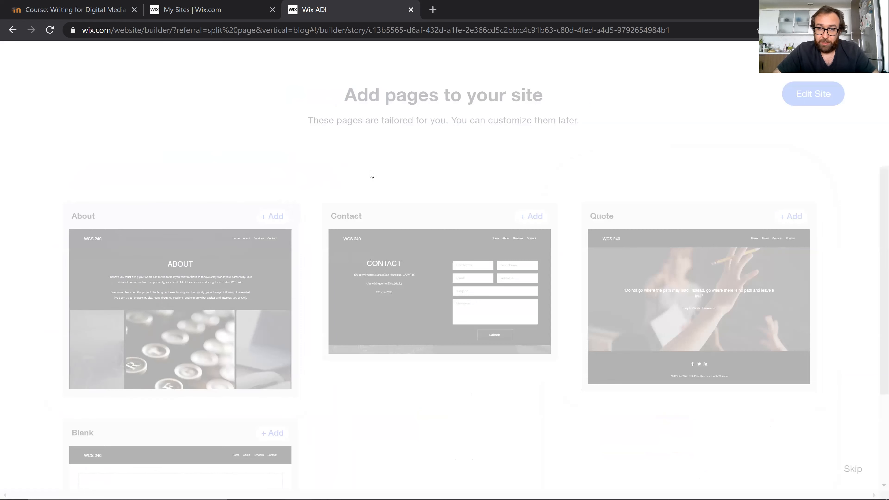
scroll(372, 175, down, 3)
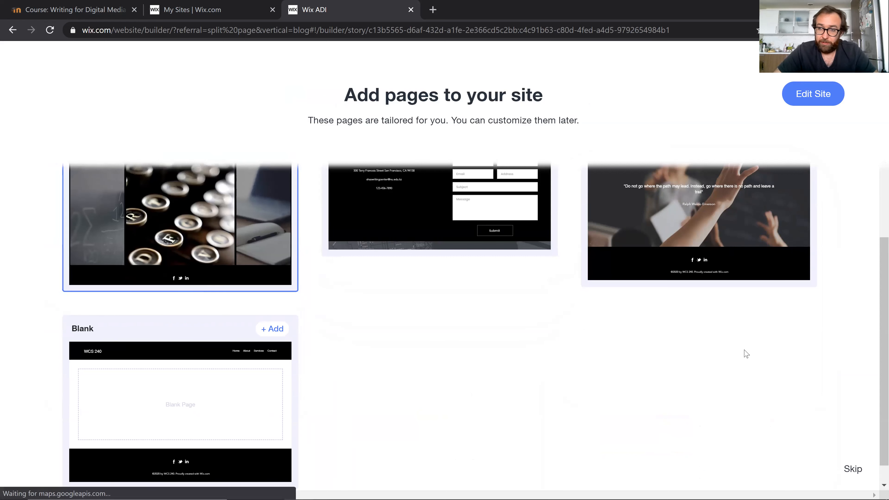
click(835, 94)
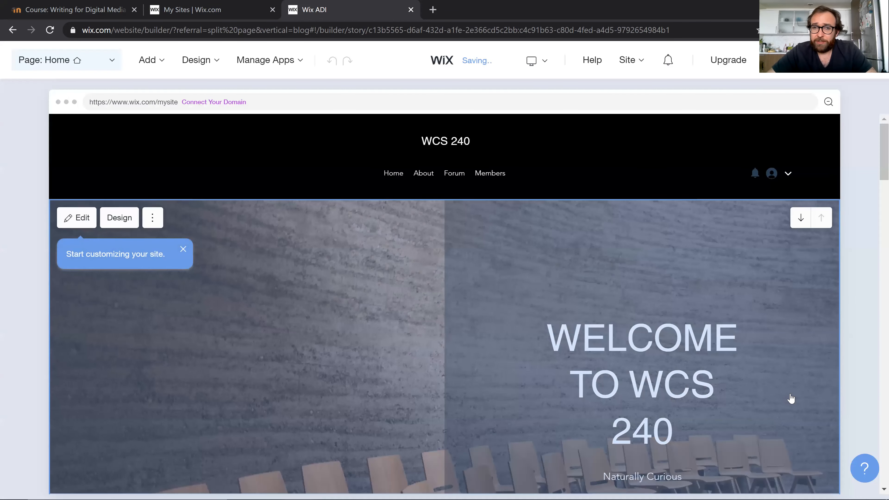
Look through the home page's sections, from the welcome banner and blog posts down to the subscribe form
scroll(791, 398, down, 10)
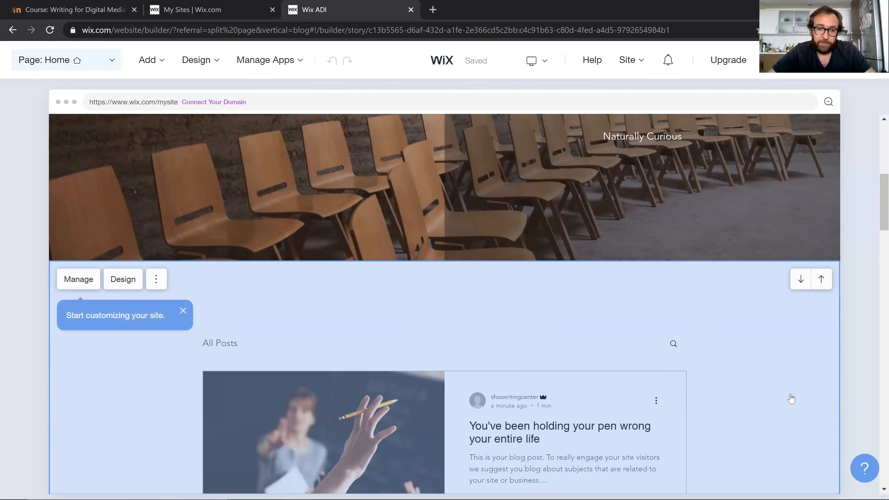
scroll(791, 398, down, 5)
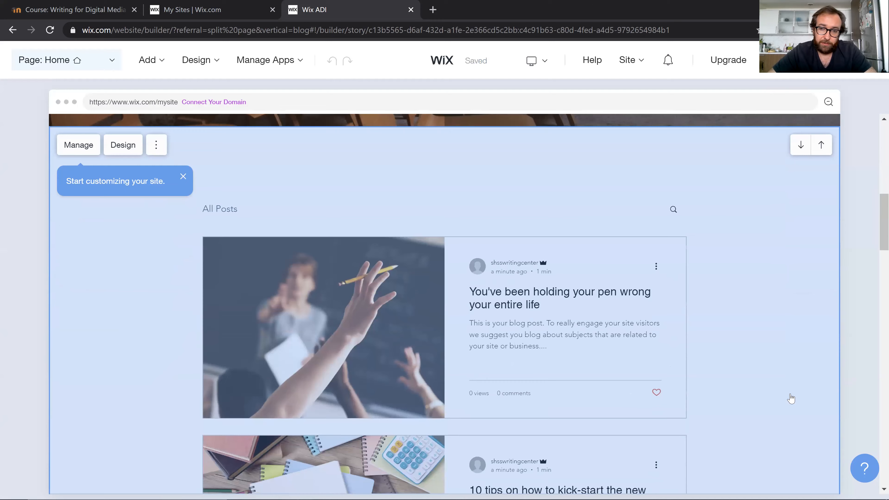
scroll(790, 399, down, 10)
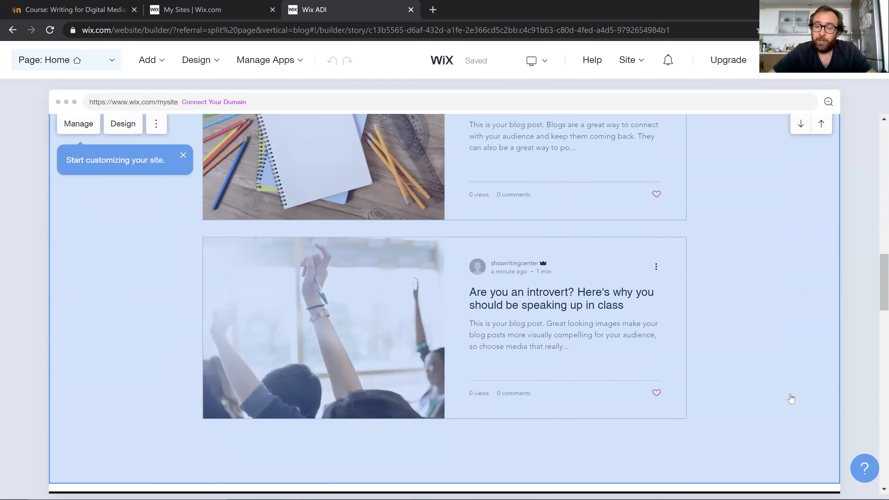
scroll(791, 398, down, 8)
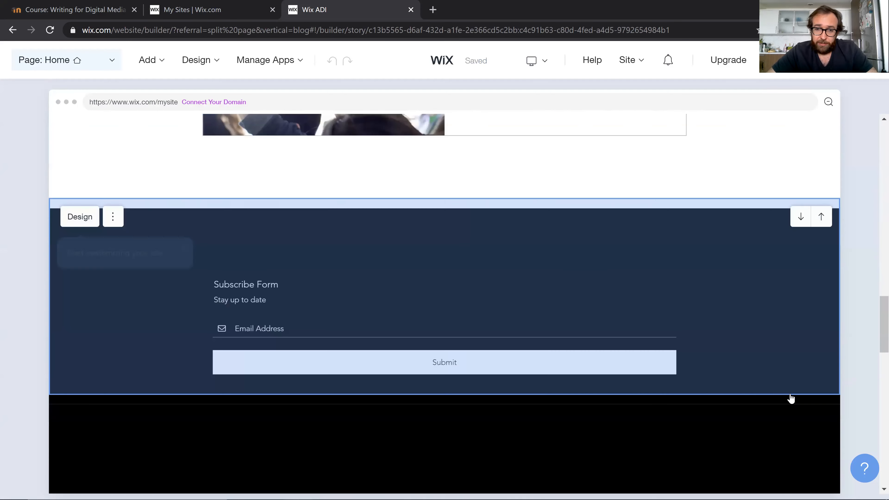
click(791, 398)
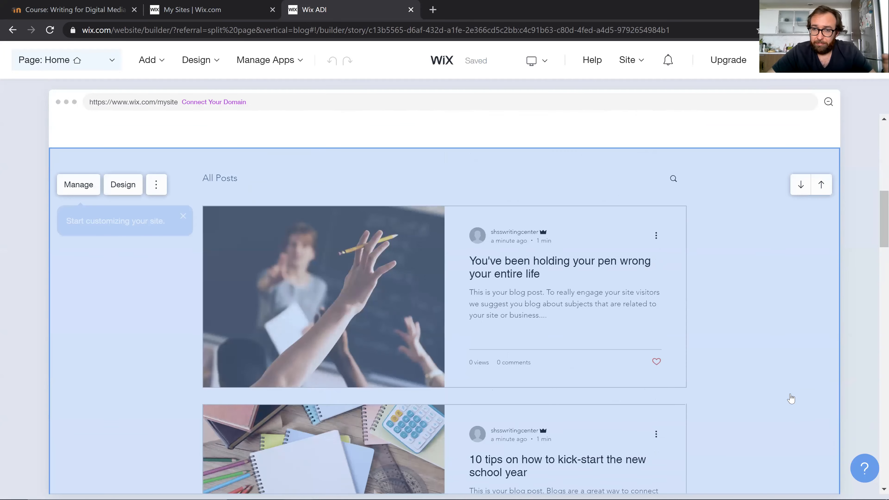
scroll(791, 398, up, 5)
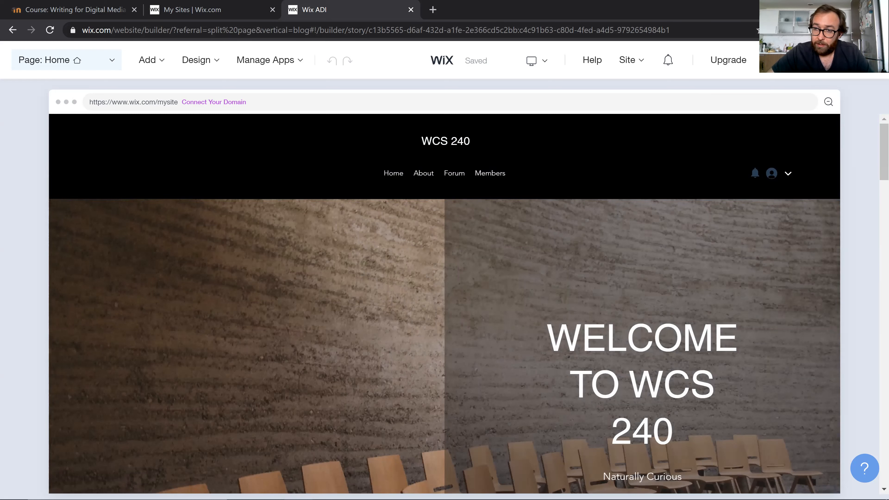
Close the Wix ADI editor, confirming to leave the site, and return to the My Sites page
click(412, 10)
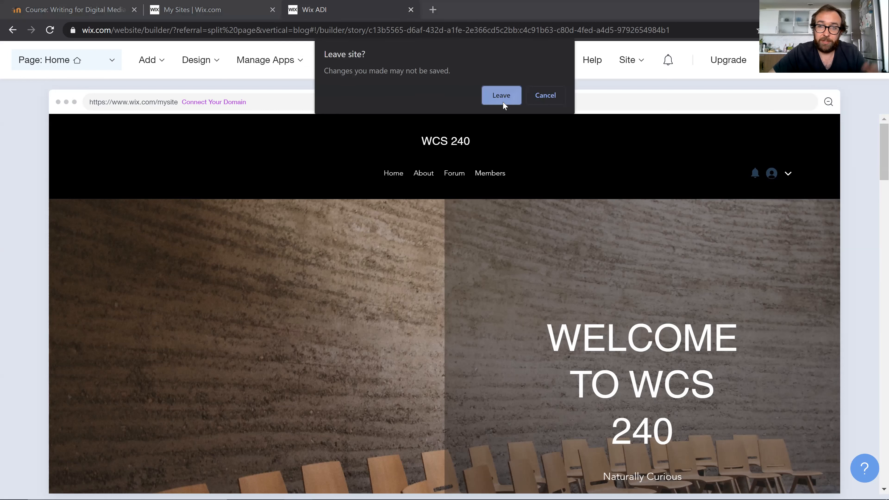
click(502, 100)
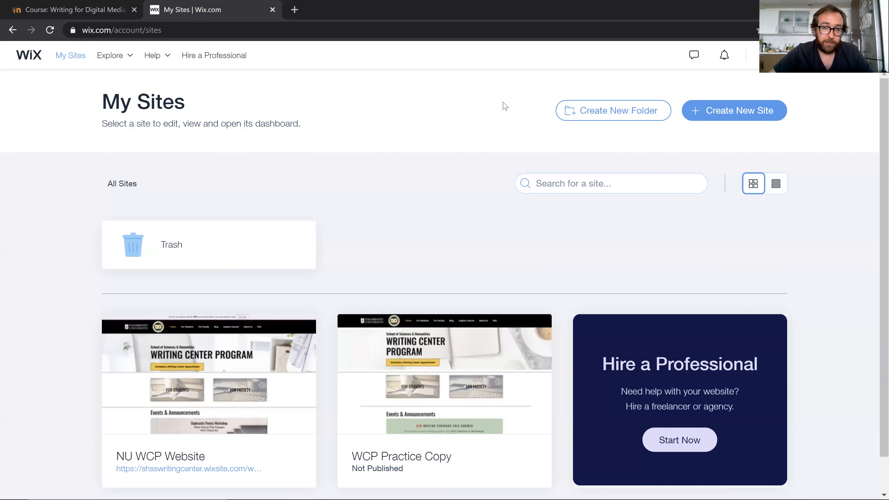
Start creating a new blog site and choose to build it from a template with the Editor
click(720, 111)
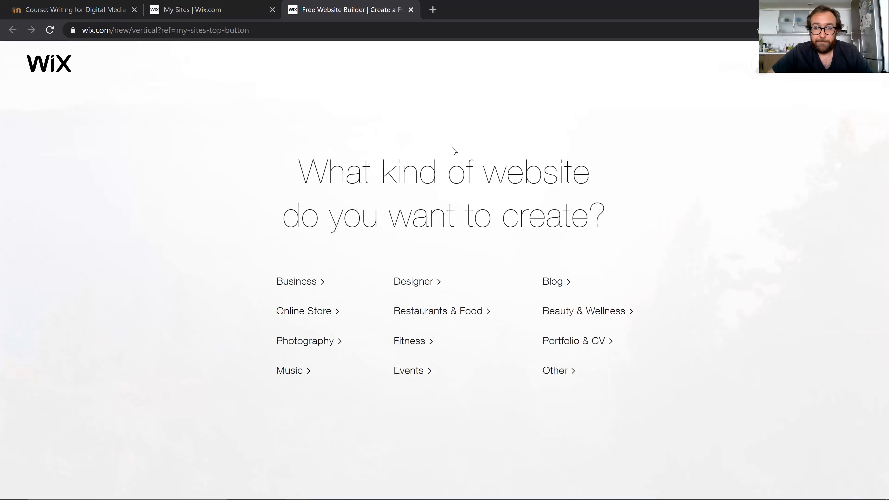
click(548, 283)
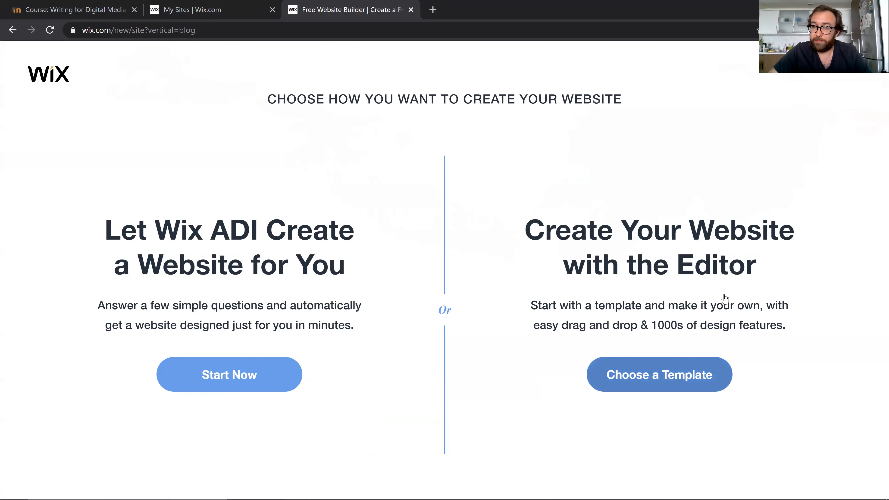
click(694, 386)
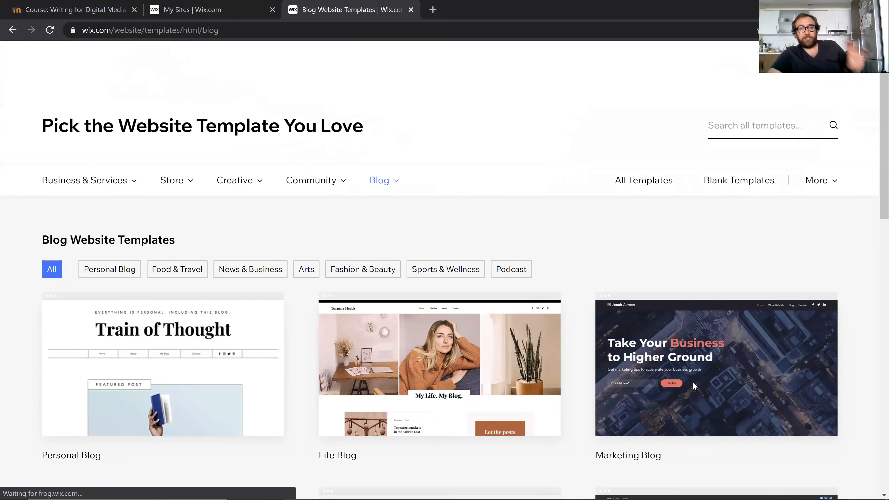
Preview the Life Blog template among the blog website templates and close the preview
scroll(694, 386, down, 2)
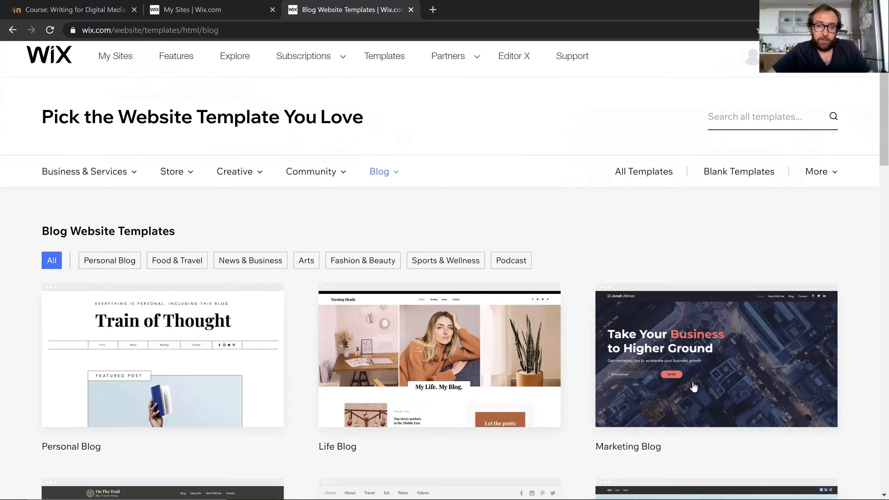
click(450, 317)
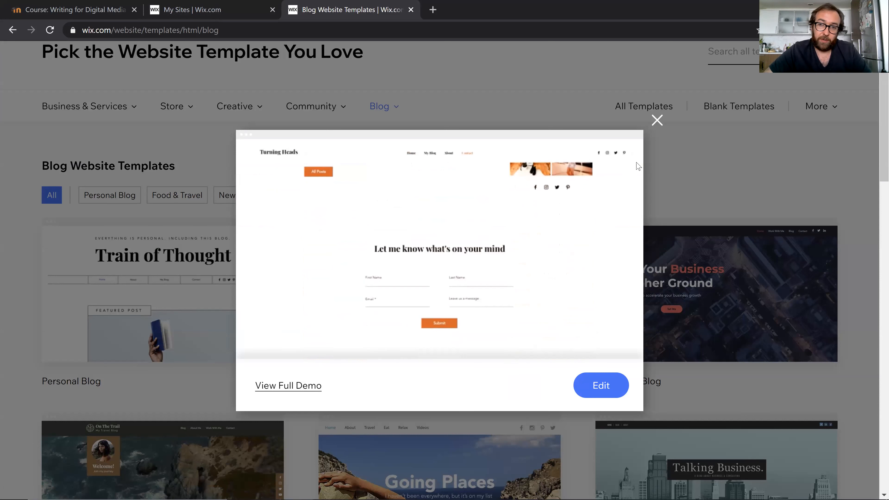
click(656, 121)
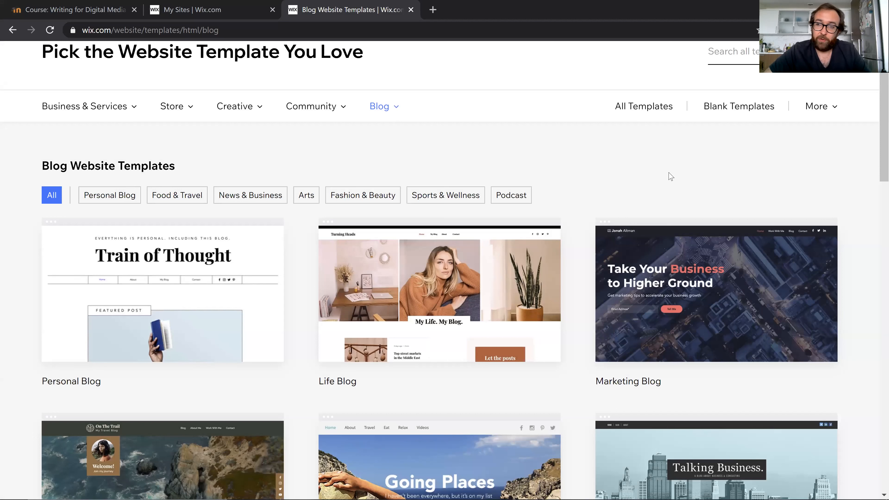
Switch to the blank website templates and look through the available layouts
click(725, 110)
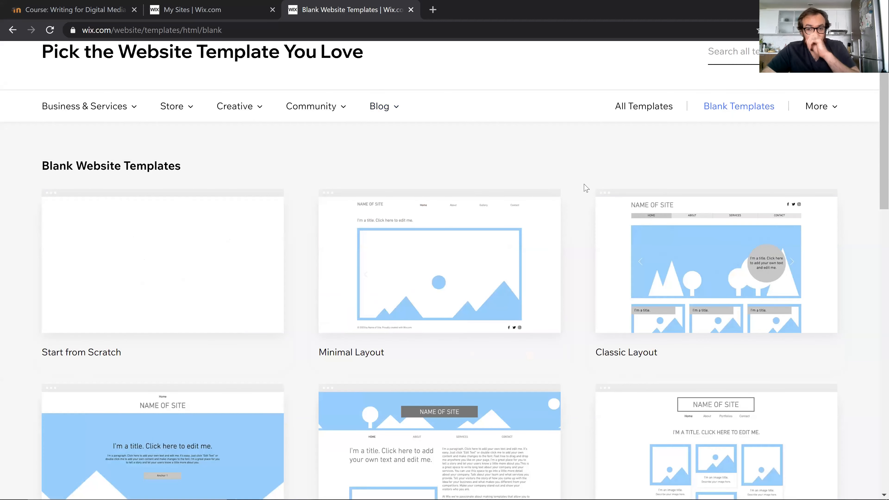
scroll(575, 388, down, 1)
scroll(576, 390, down, 1)
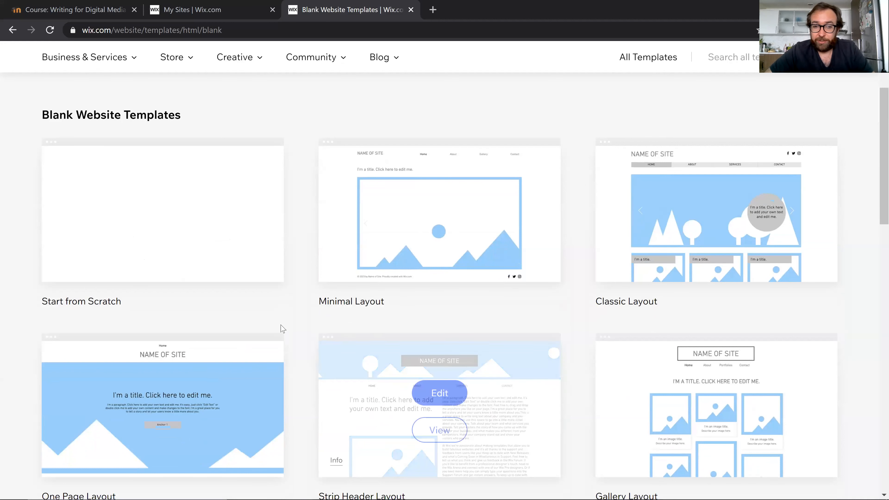
mouse_move(239, 258)
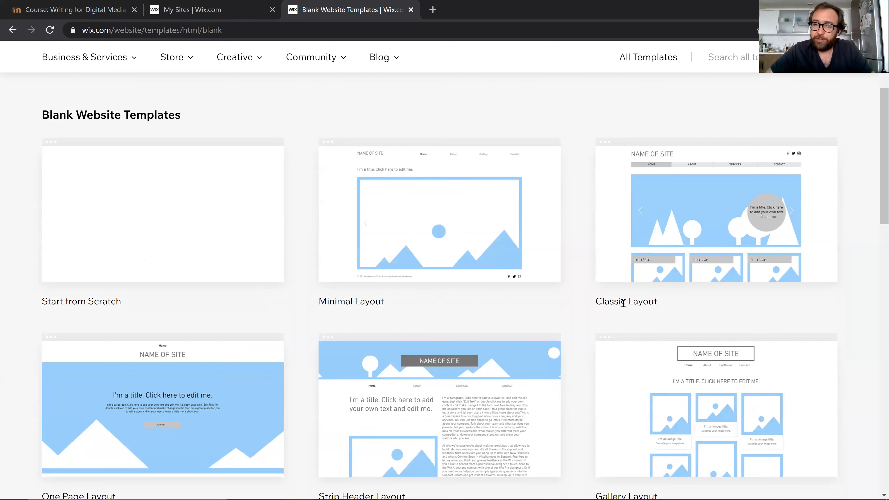
scroll(619, 303, down, 2)
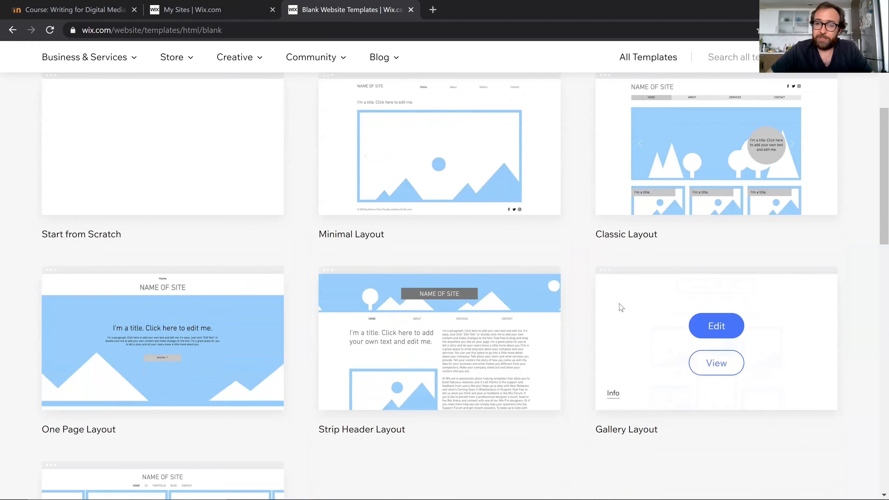
scroll(576, 260, up, 2)
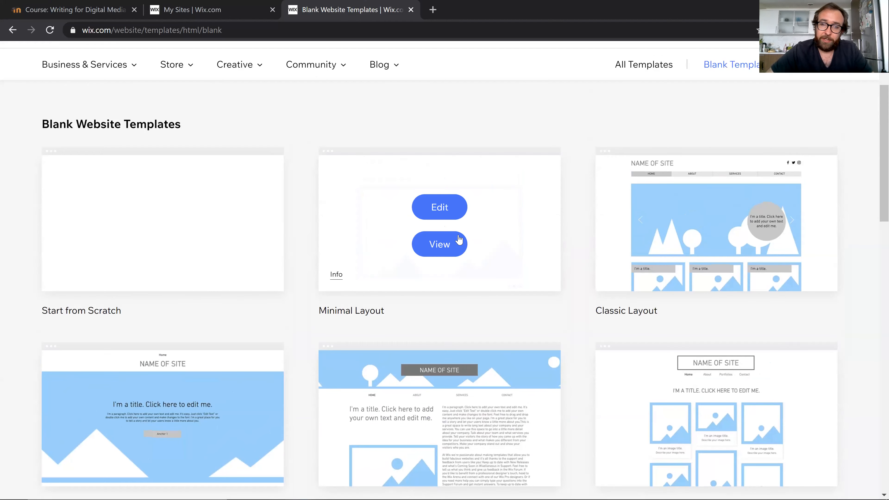
Preview the Minimal Layout, Classic Layout and Gallery Layout templates one after another, closing each preview
click(446, 243)
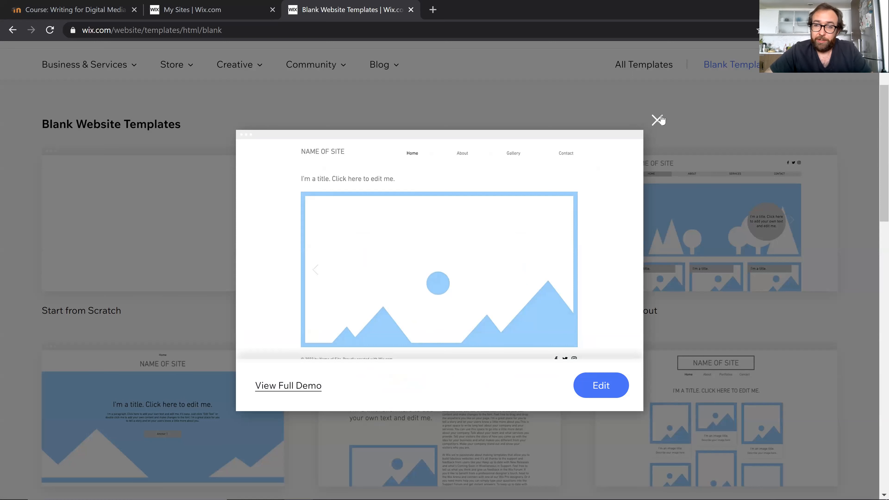
click(654, 123)
mouse_move(697, 231)
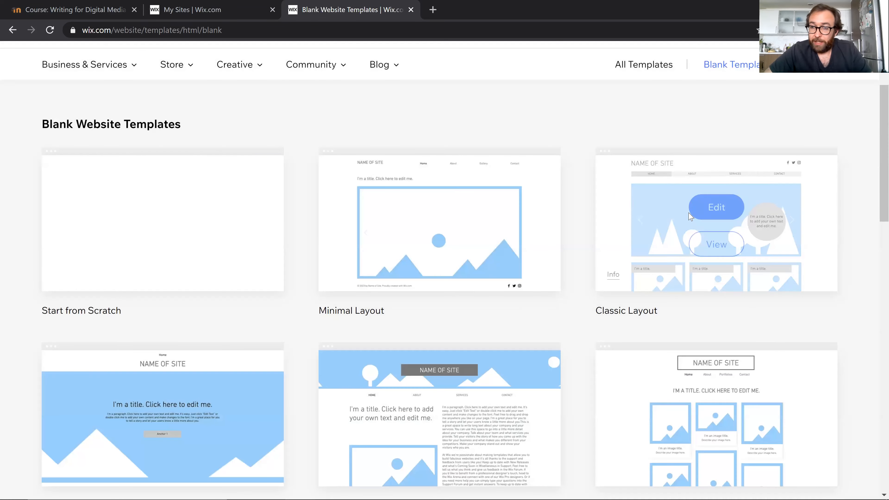
click(703, 245)
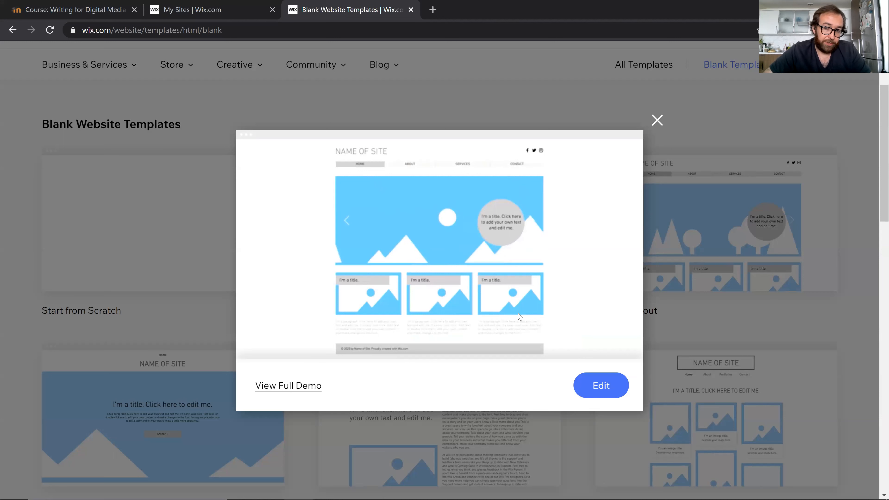
click(657, 121)
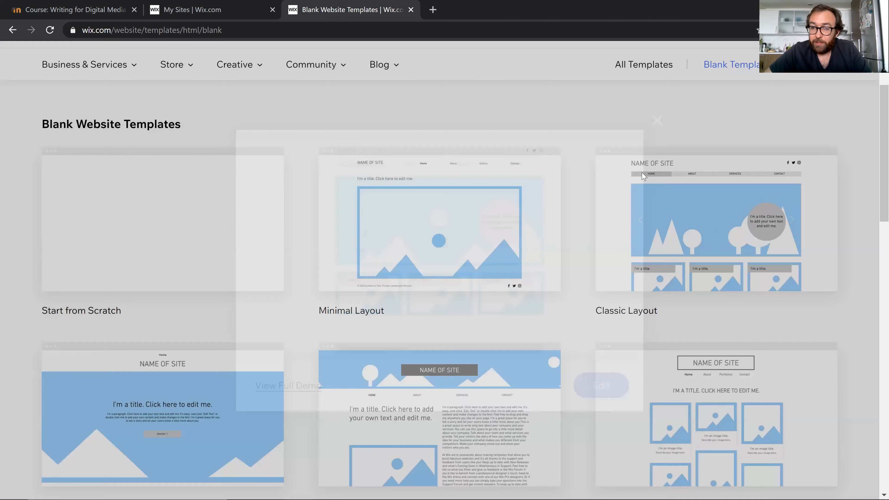
scroll(604, 308, down, 3)
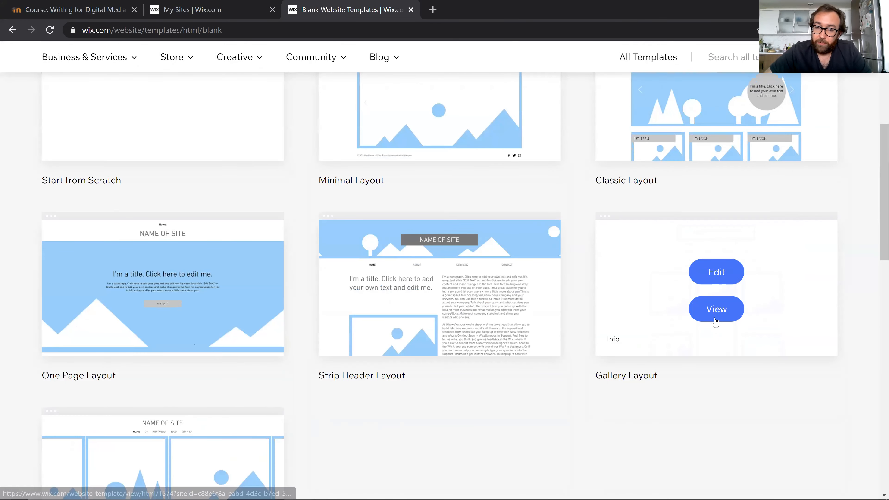
click(715, 317)
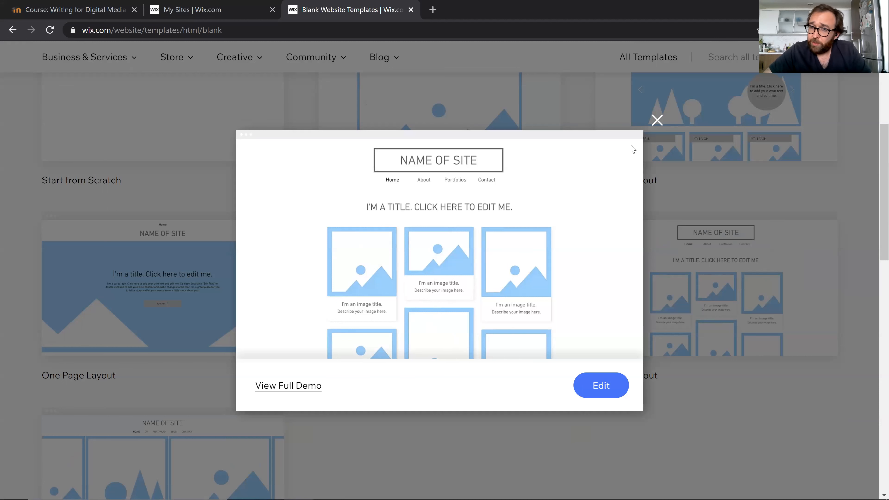
click(657, 120)
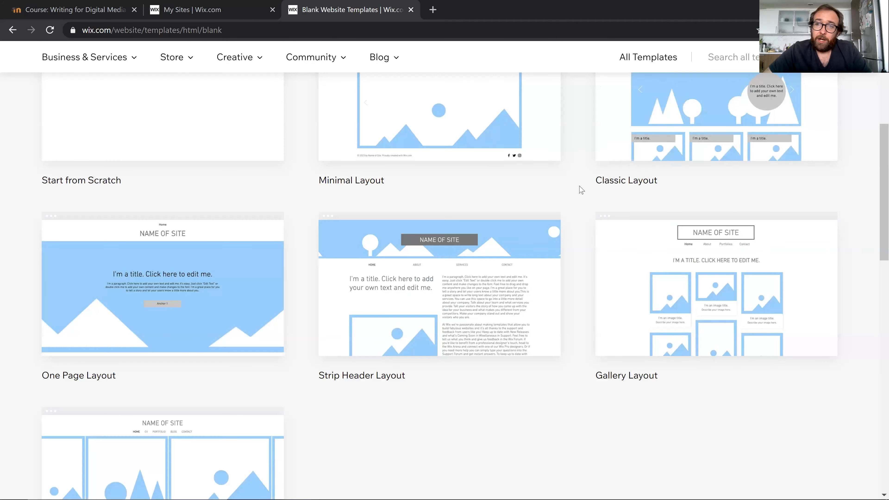
Open the Classic Layout template for editing and minimize the Home page's code area
scroll(581, 189, up, 3)
mouse_move(717, 216)
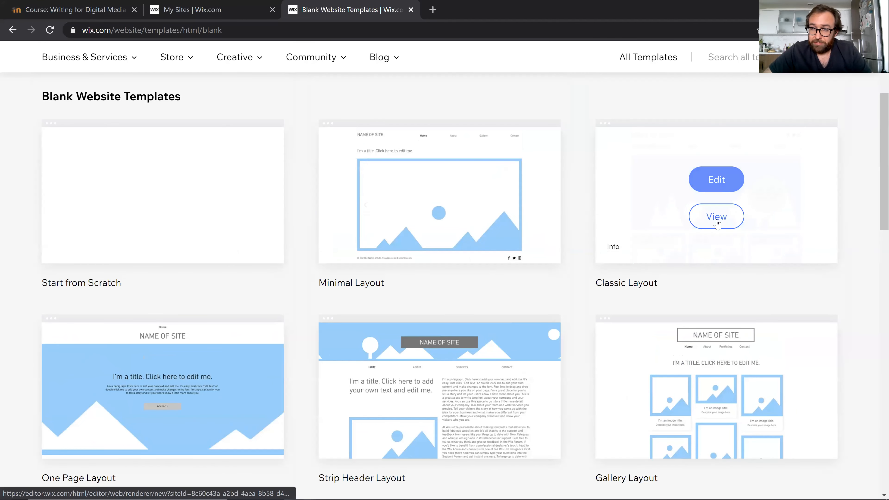
click(722, 186)
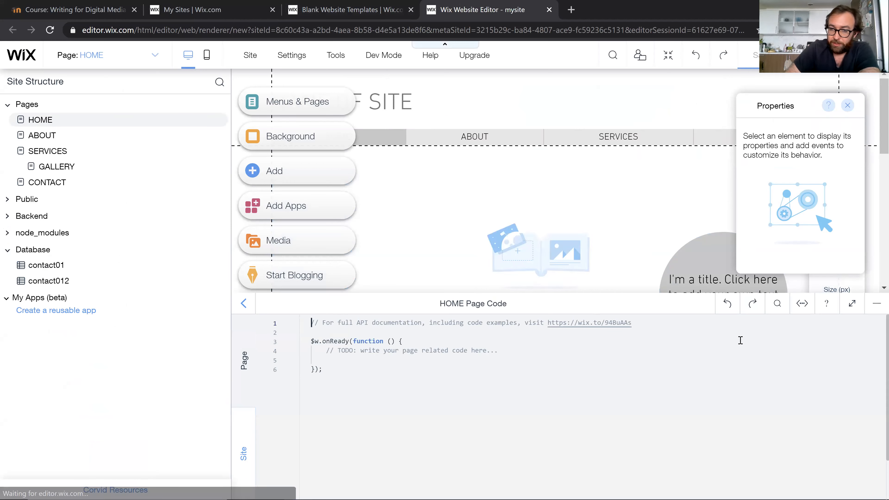
click(877, 305)
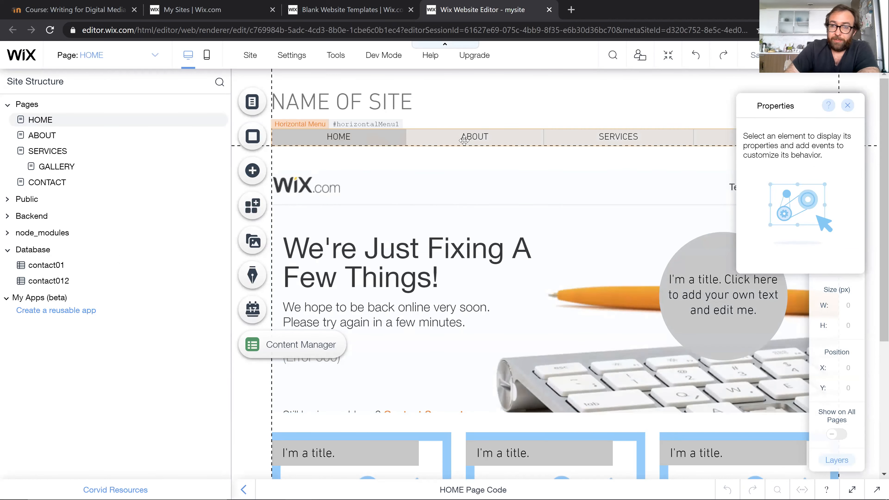
View the template's About page and its Contact page in the editor
click(153, 58)
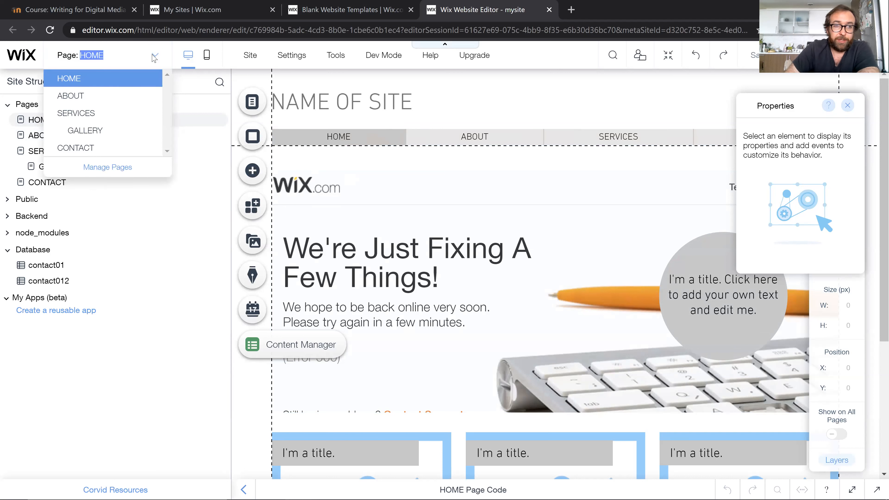
click(103, 96)
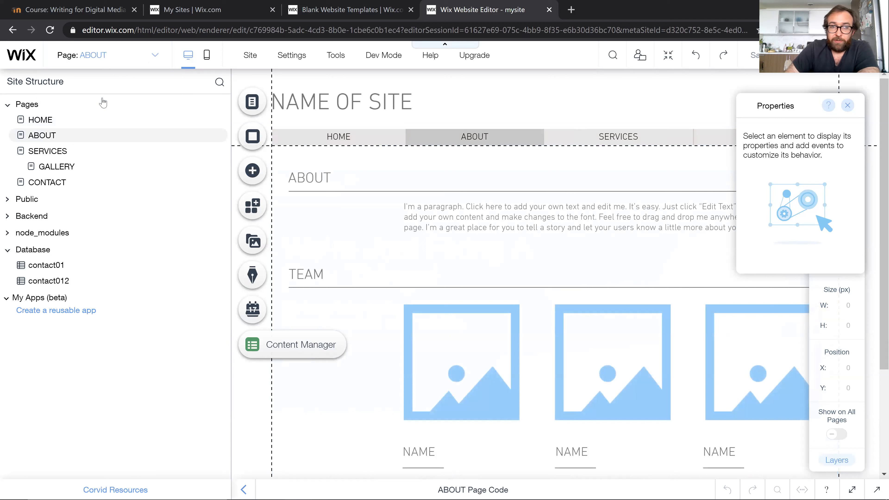
click(134, 59)
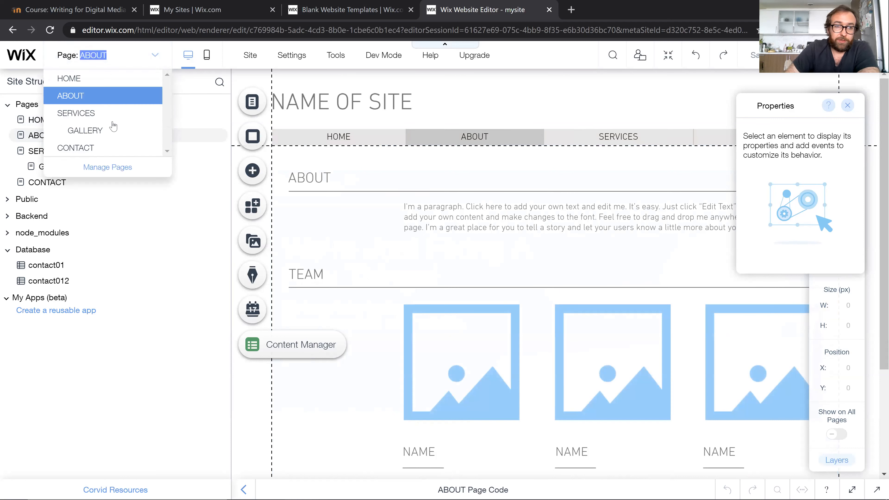
click(112, 148)
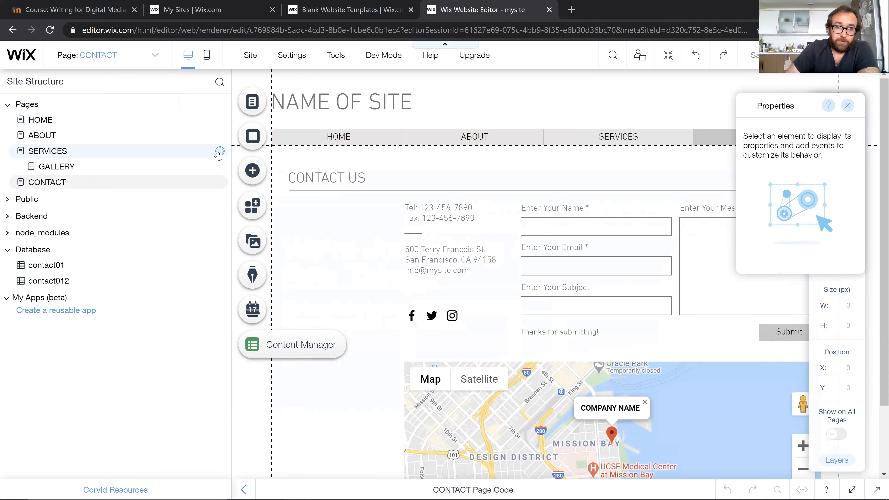
Rename the Services page to BLOG POSTS and close the page settings
click(219, 152)
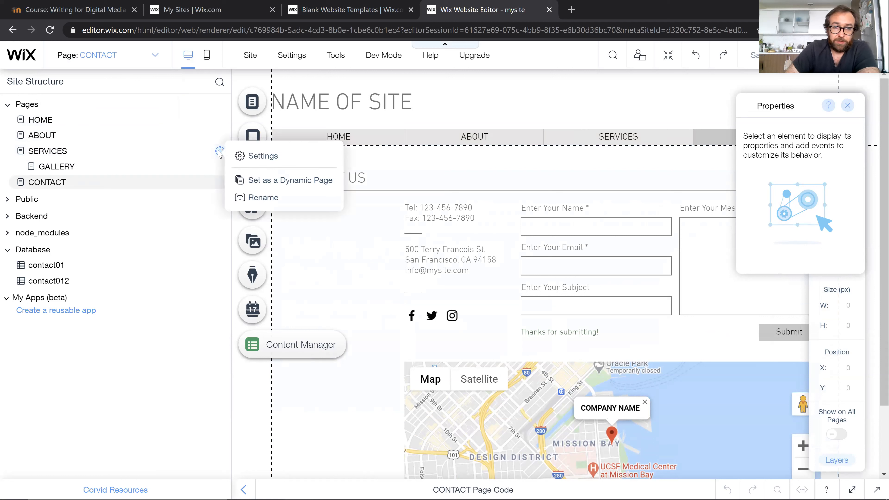
click(262, 162)
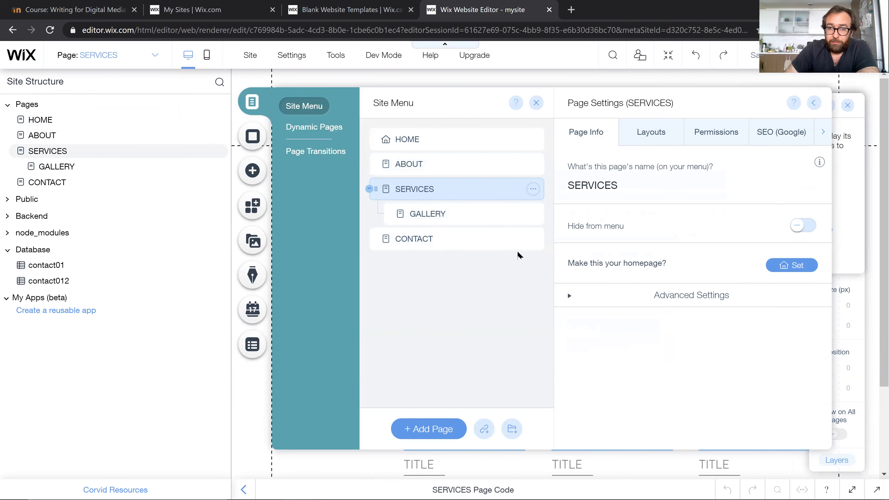
click(532, 190)
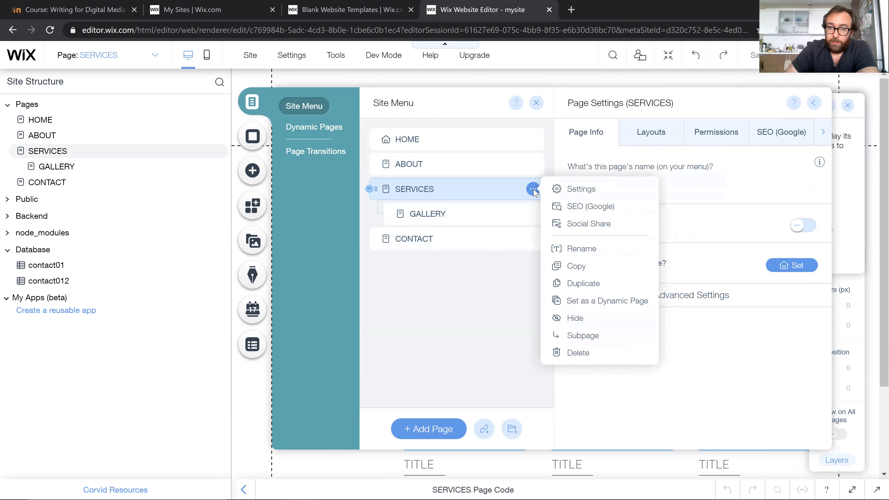
click(577, 250)
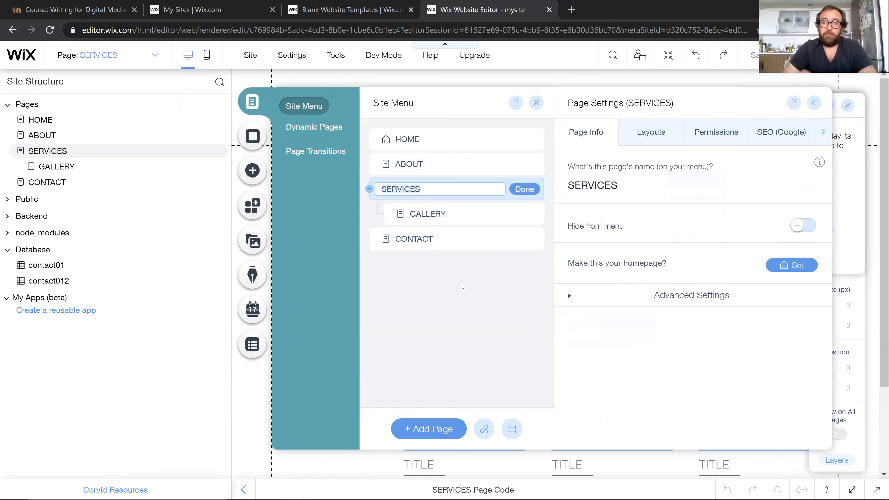
text(BL)
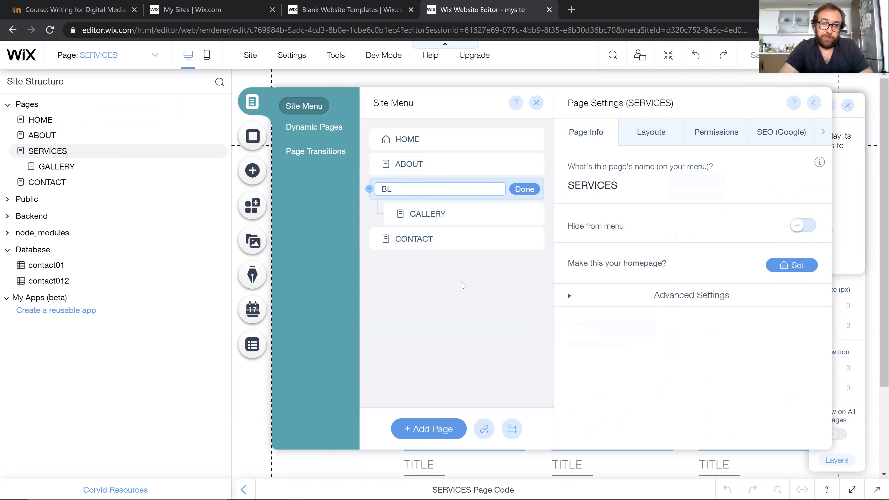
text(ogOG POS)
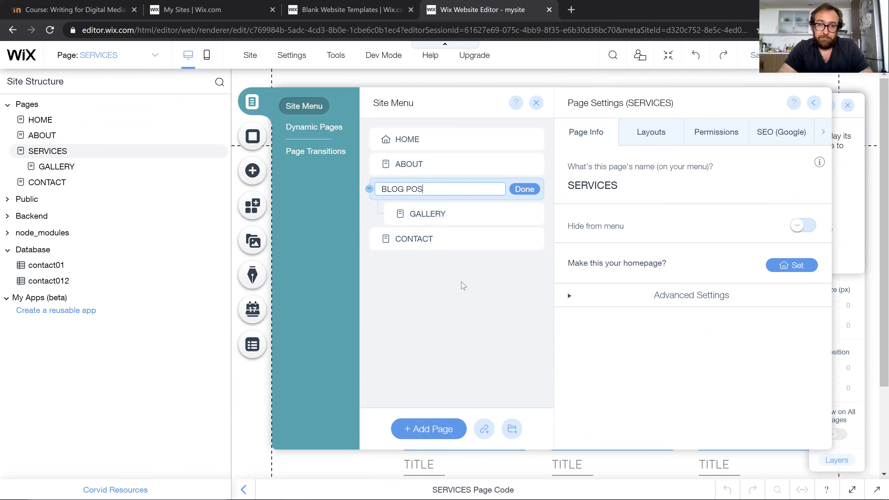
text(TS)
key(Return)
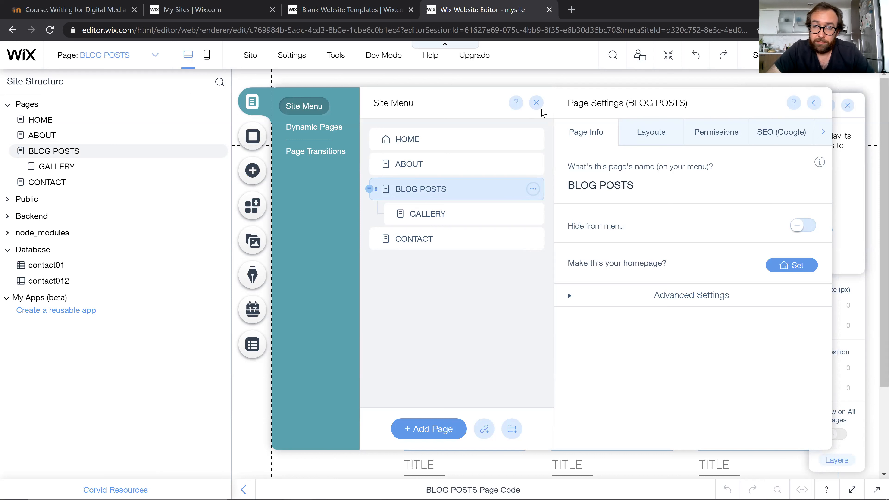
click(847, 105)
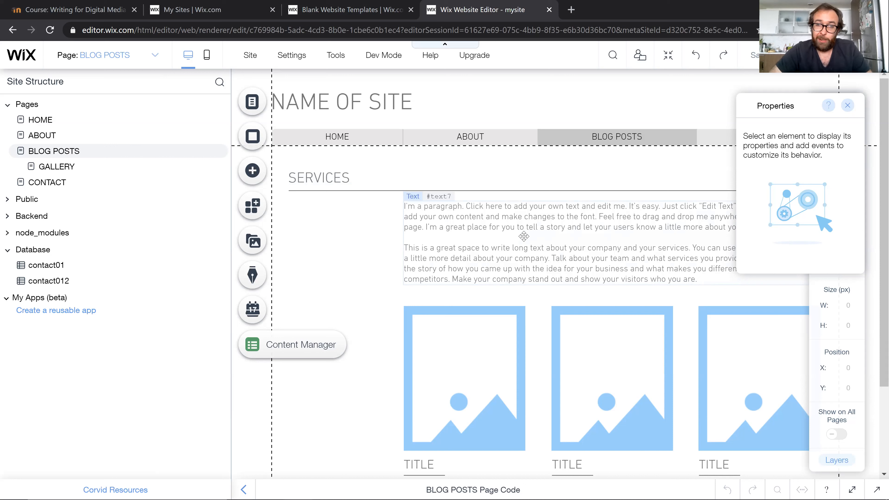
Switch to the Home page and look over the list of pages in the Site Menu, closing it again
click(47, 143)
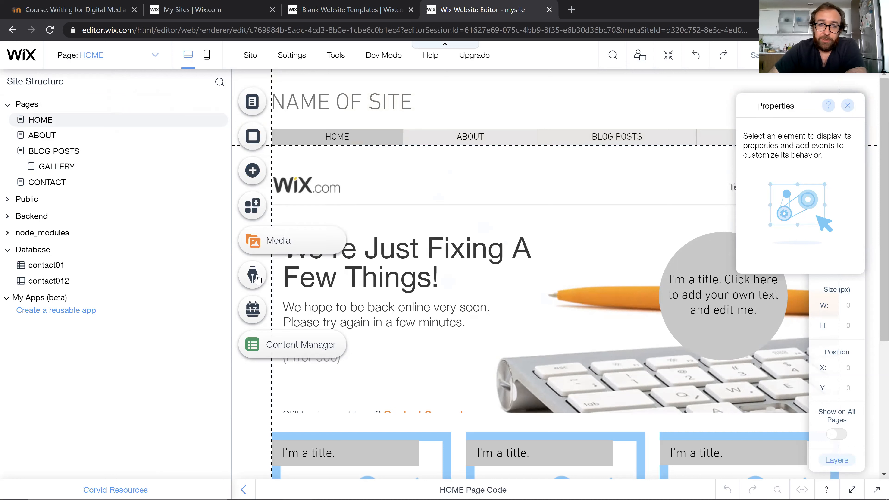
click(252, 103)
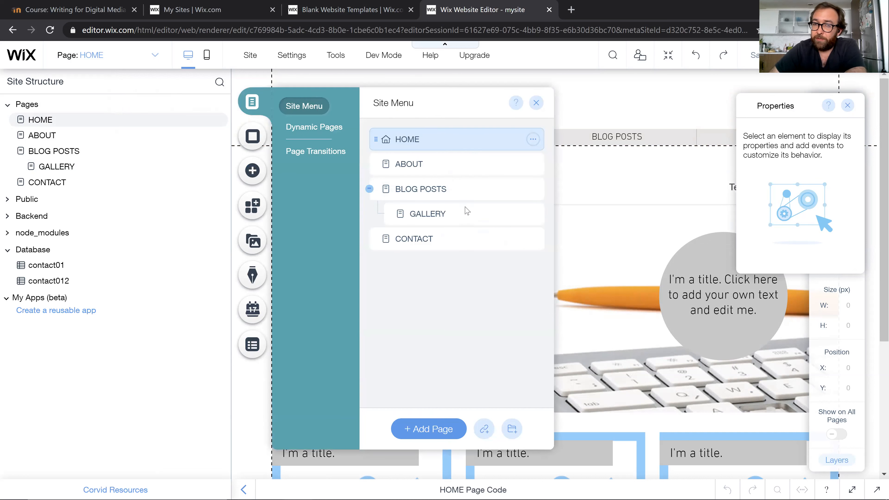
click(536, 103)
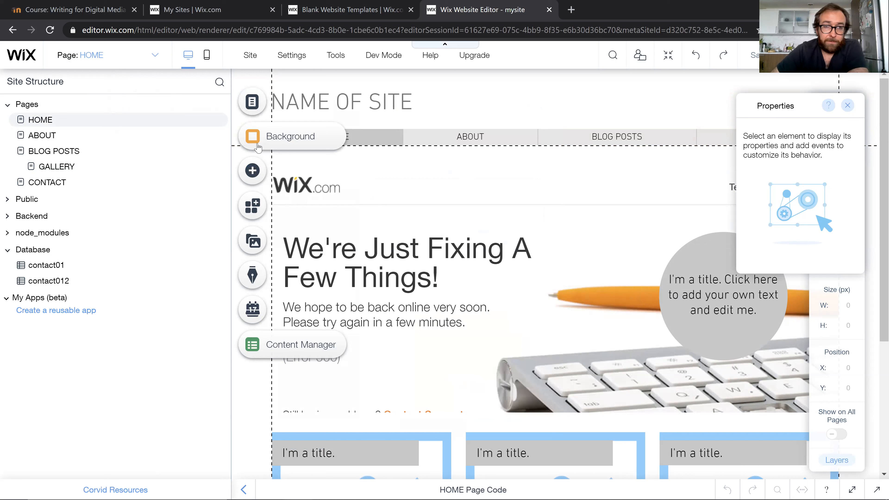
Try the Glass of Milk image as the Home page background, replace it with the Ocean video, and close the background settings
click(253, 136)
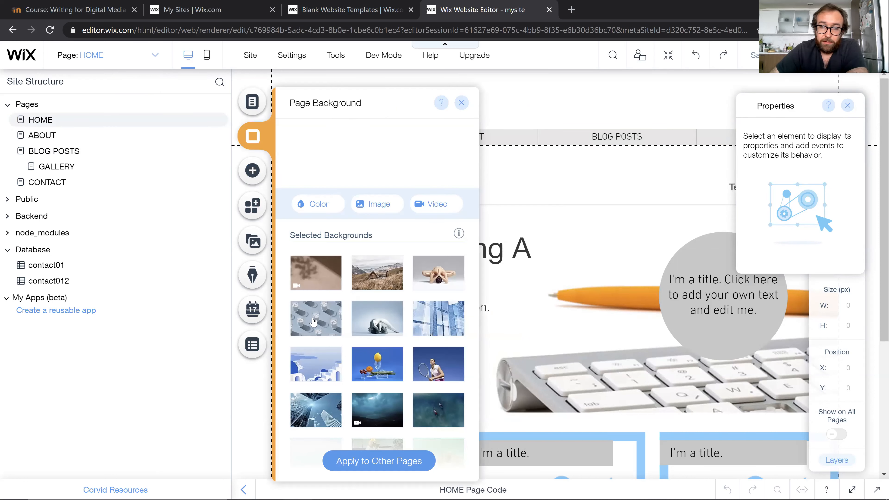
mouse_move(313, 320)
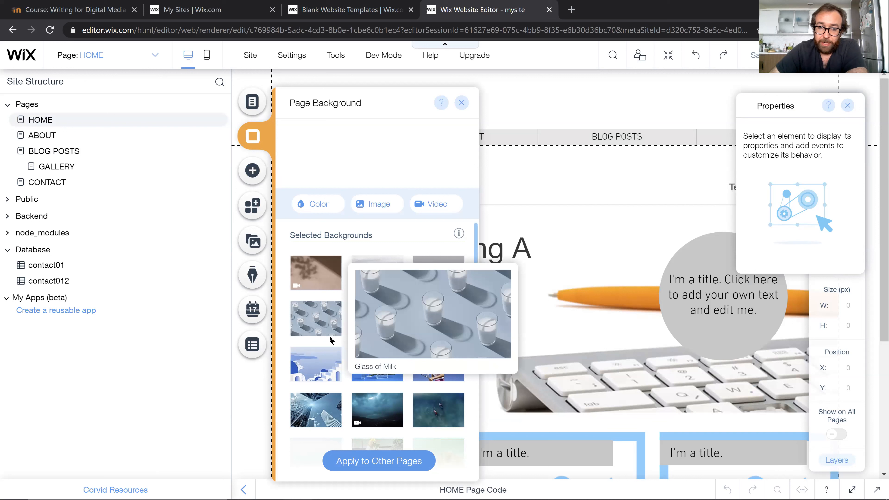
click(318, 321)
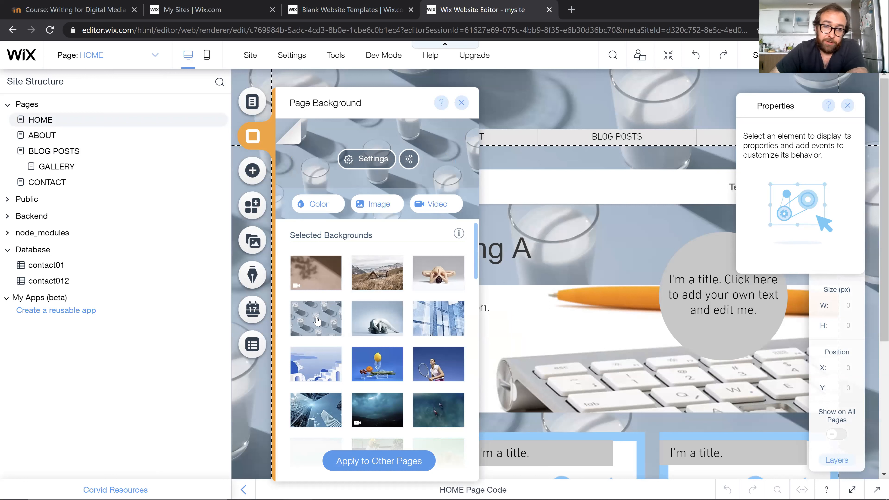
scroll(317, 350, down, 2)
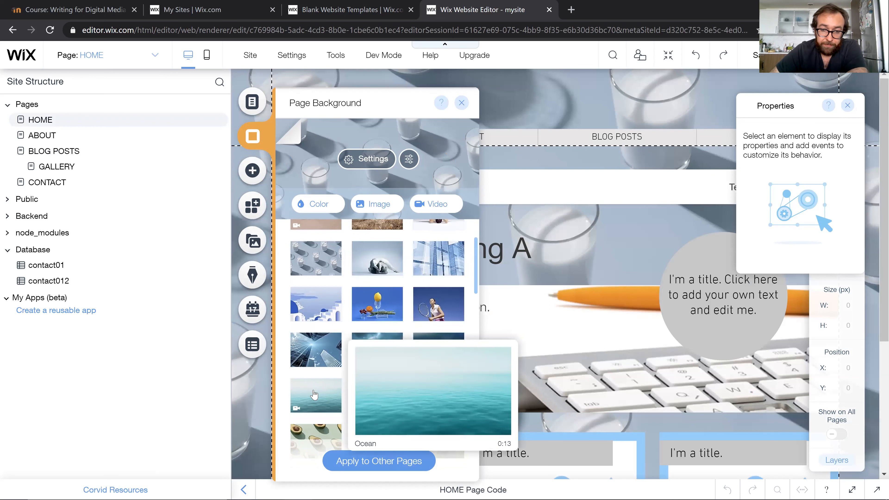
click(314, 395)
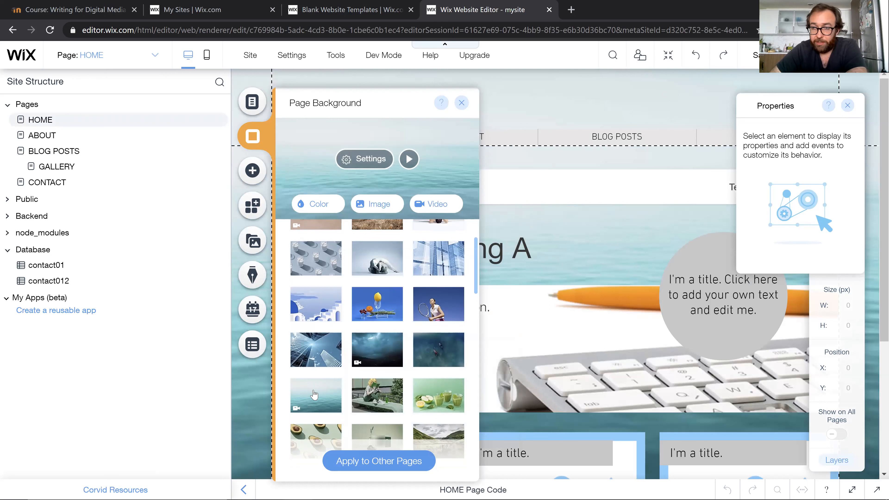
click(461, 103)
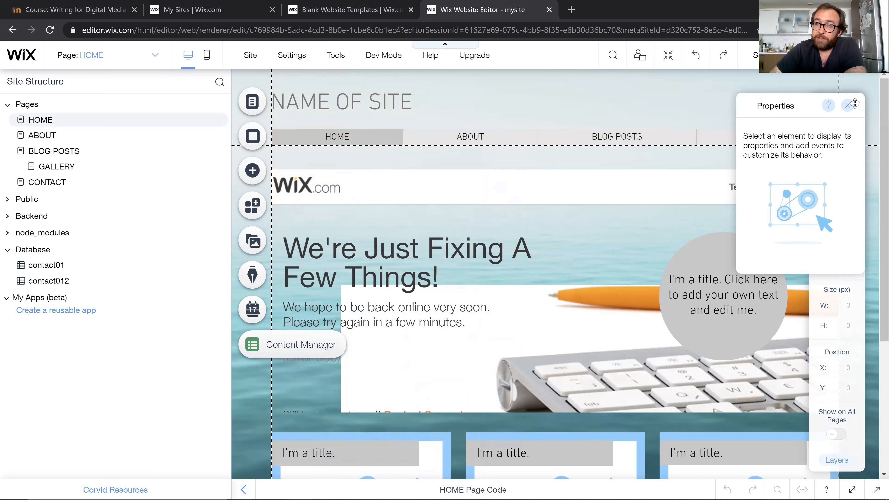
Close the Properties panel, preview the site with the Developer Console minimized, and look through the Home page
click(847, 105)
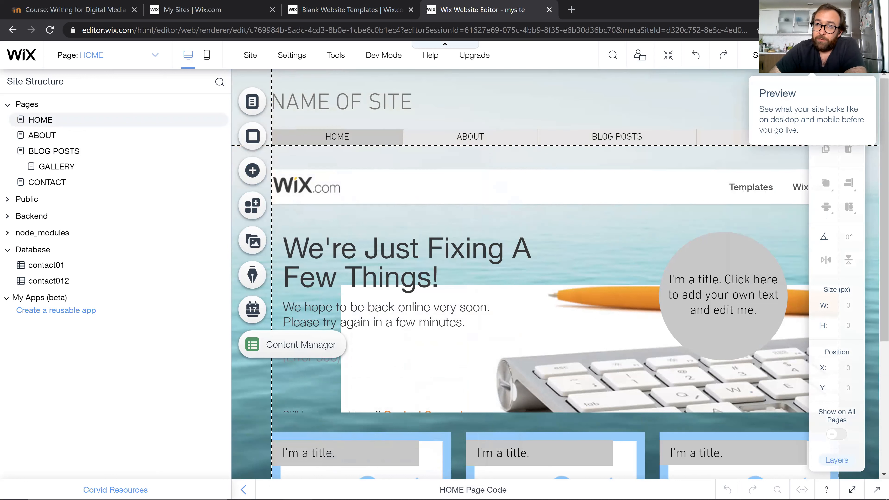
click(812, 55)
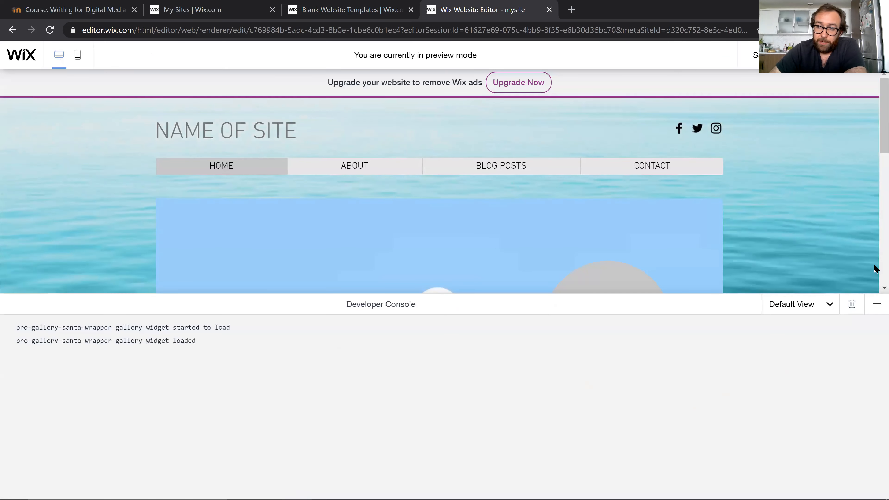
click(876, 304)
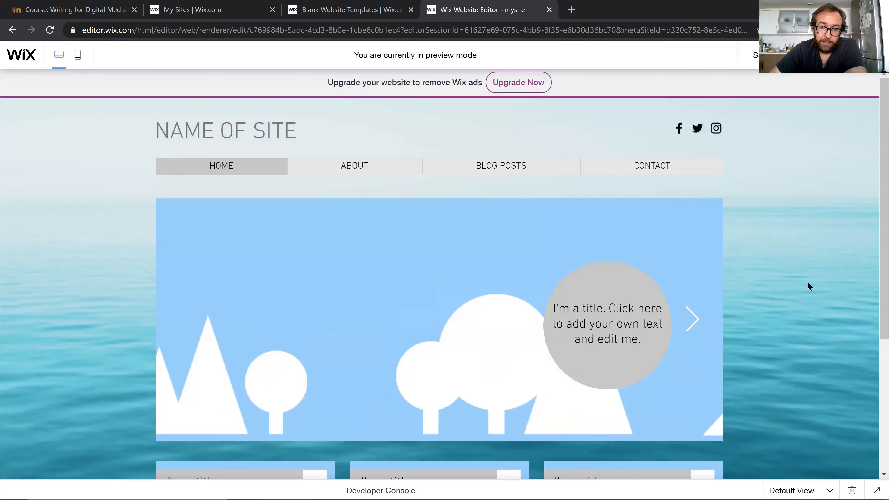
scroll(807, 283, down, 3)
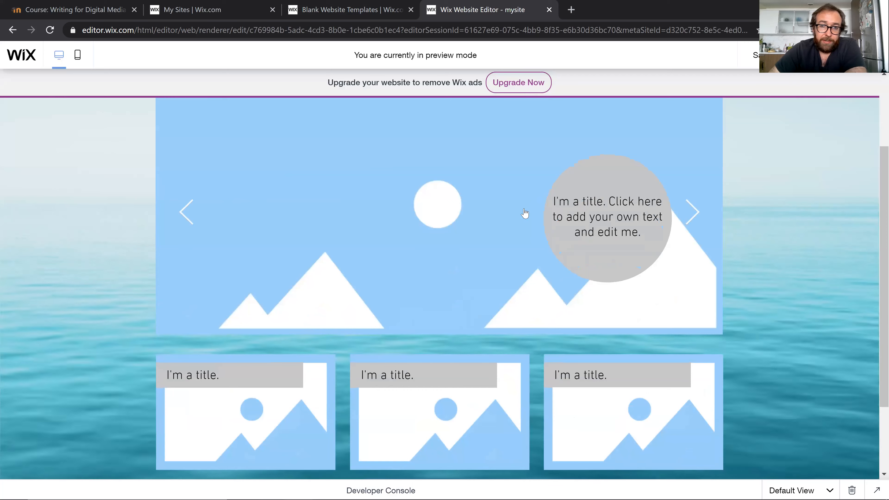
scroll(385, 306, up, 3)
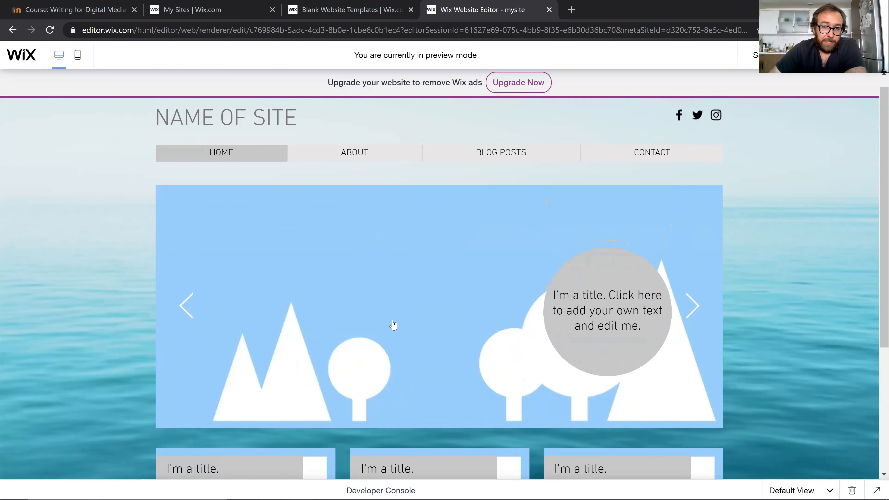
scroll(431, 312, down, 5)
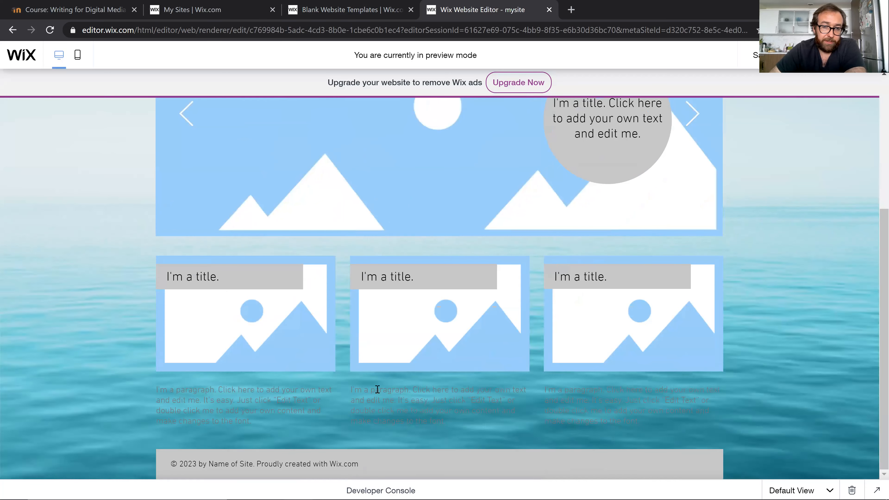
scroll(392, 367, up, 5)
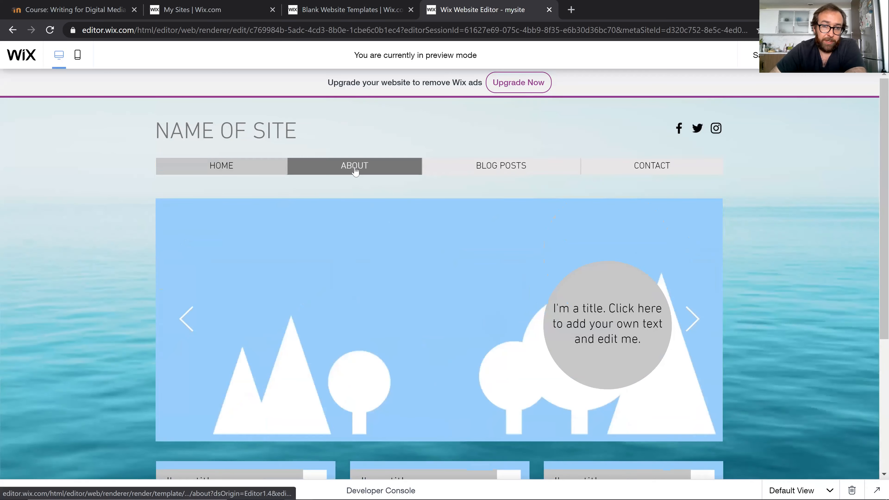
Look through the About page in the preview and return to the editor
click(355, 169)
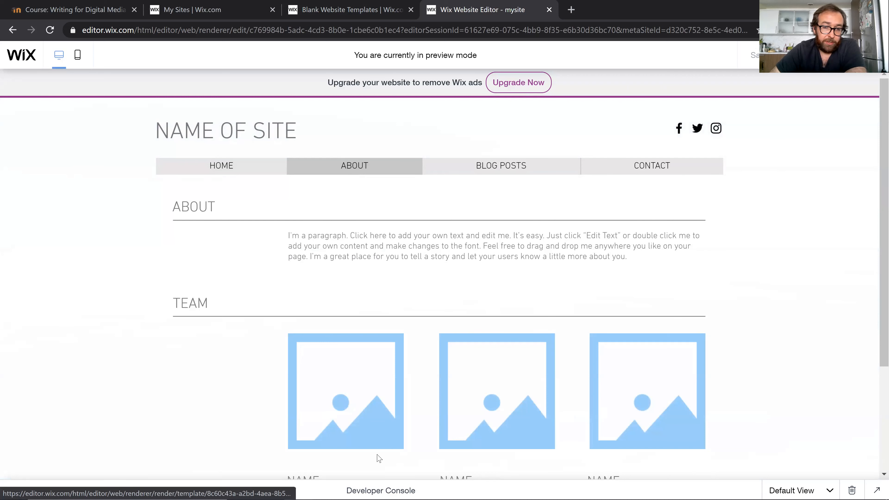
scroll(413, 356, down, 5)
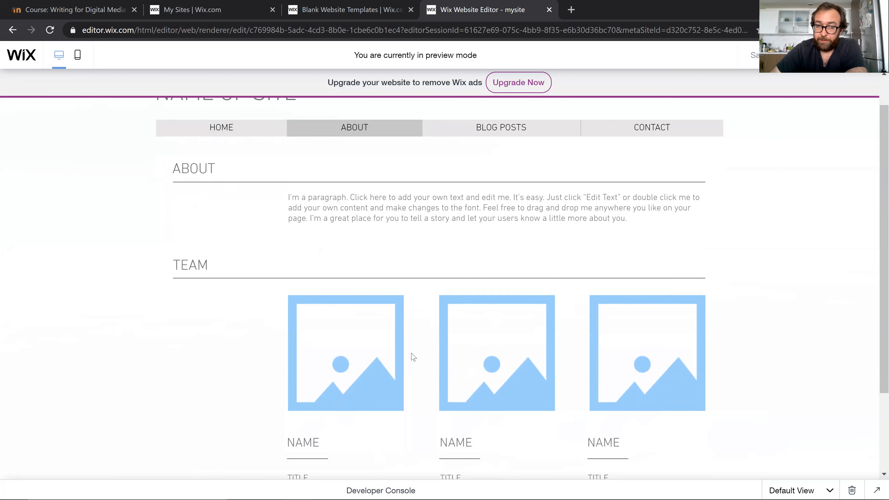
scroll(413, 357, up, 5)
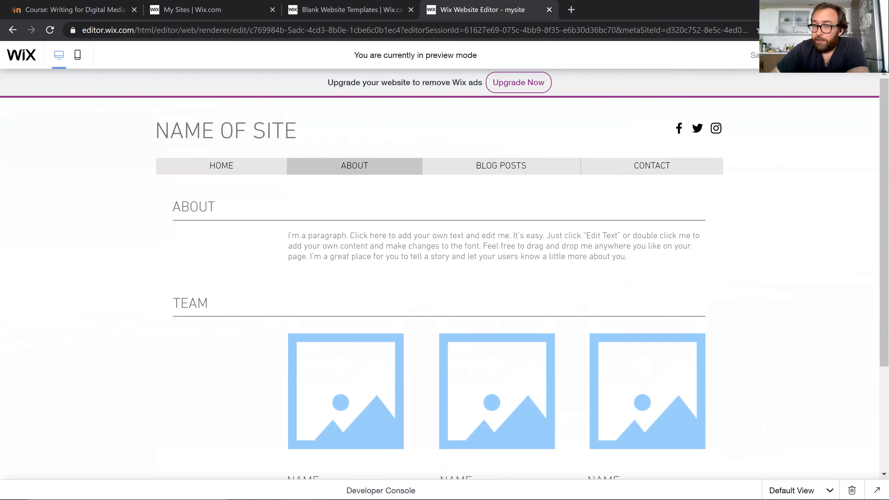
click(805, 55)
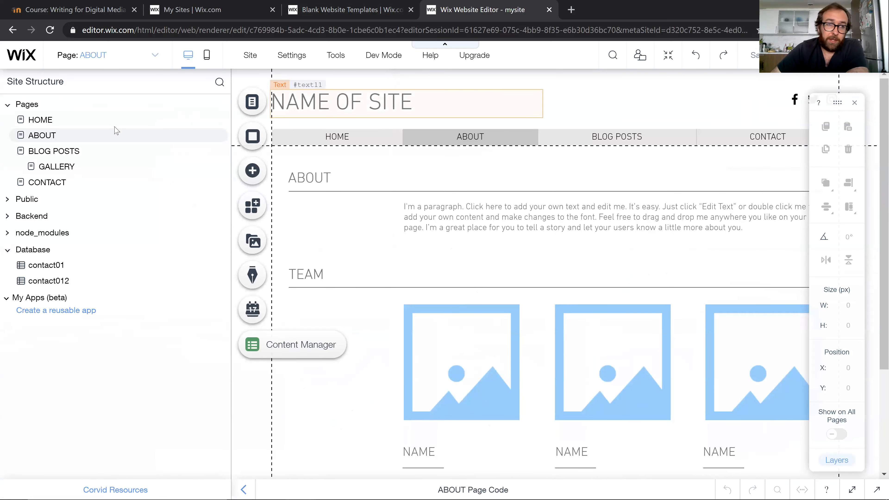
Return to the Home page and replace the first title box's text below the gallery with BLOG POST 1
click(107, 128)
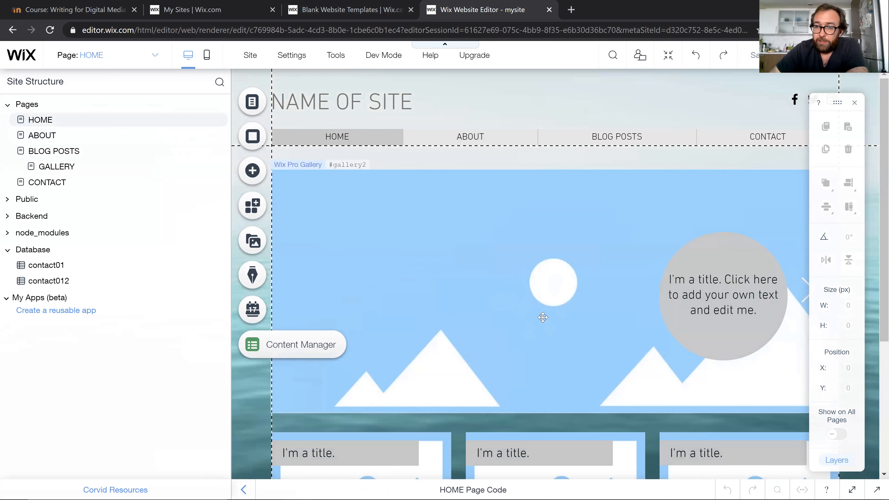
click(542, 317)
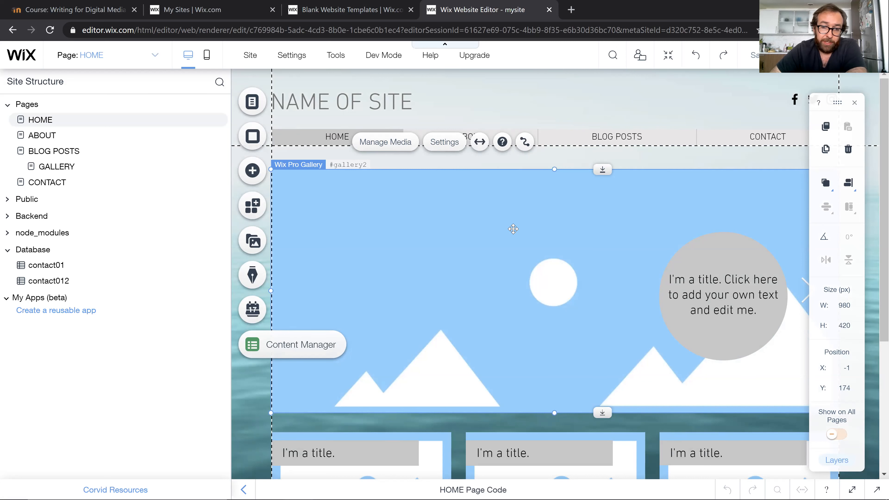
click(412, 458)
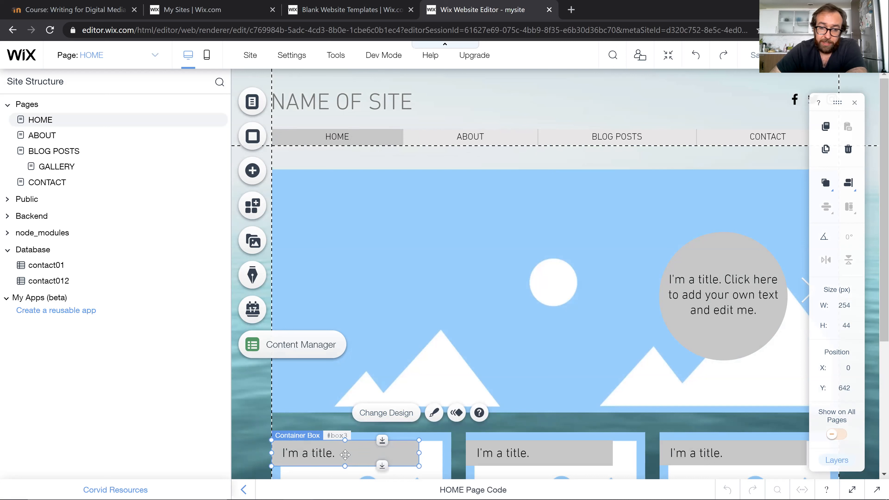
click(337, 454)
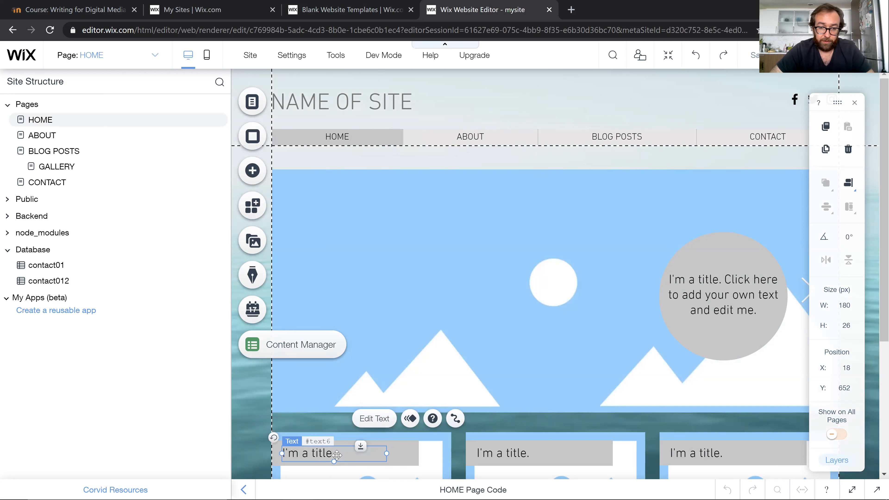
double_click(337, 455)
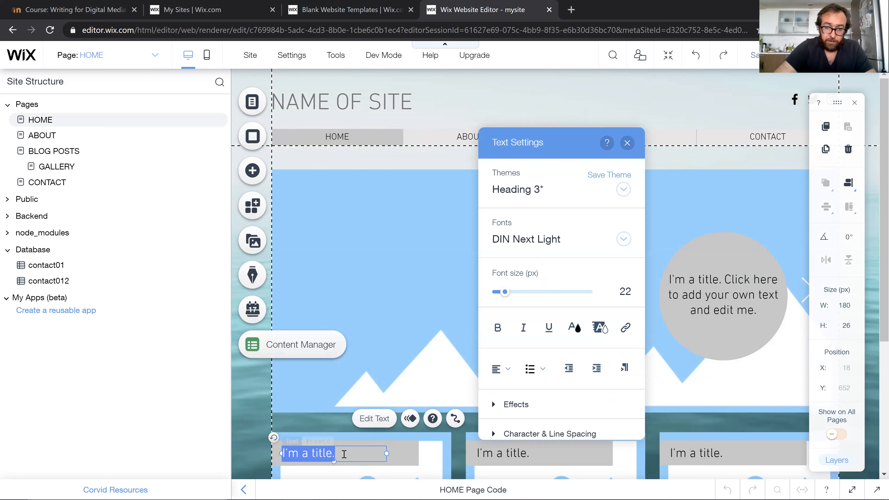
text(bLO)
key(BackSpace)
key(BackSpace)
text(BLOG POST 1)
key(Return)
key(BackSpace)
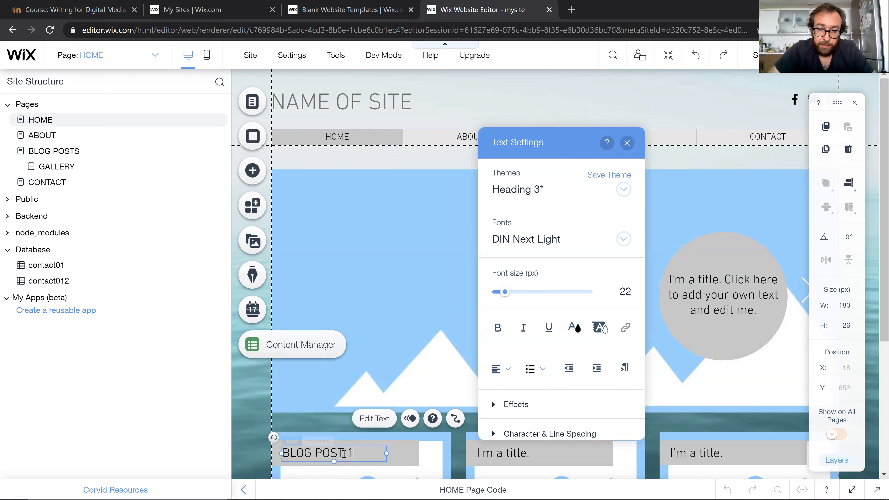
click(335, 373)
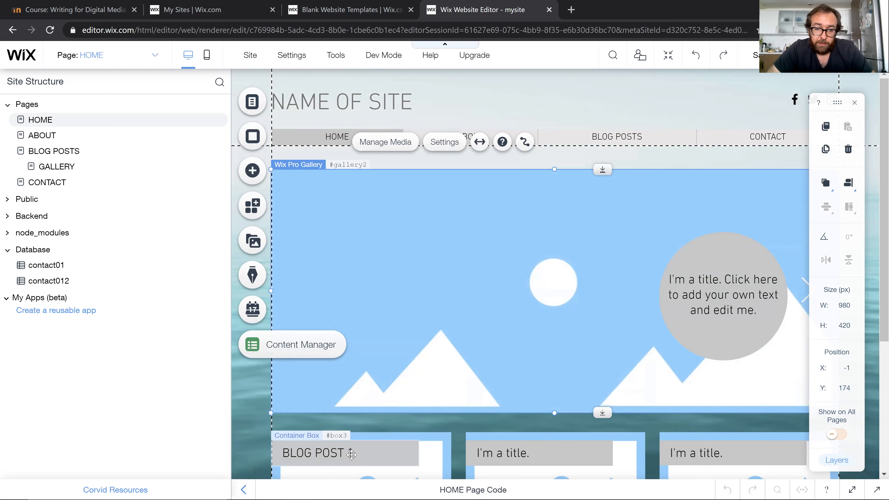
Examine the text settings of the BLOG POST 1 title and close them
click(362, 455)
click(374, 418)
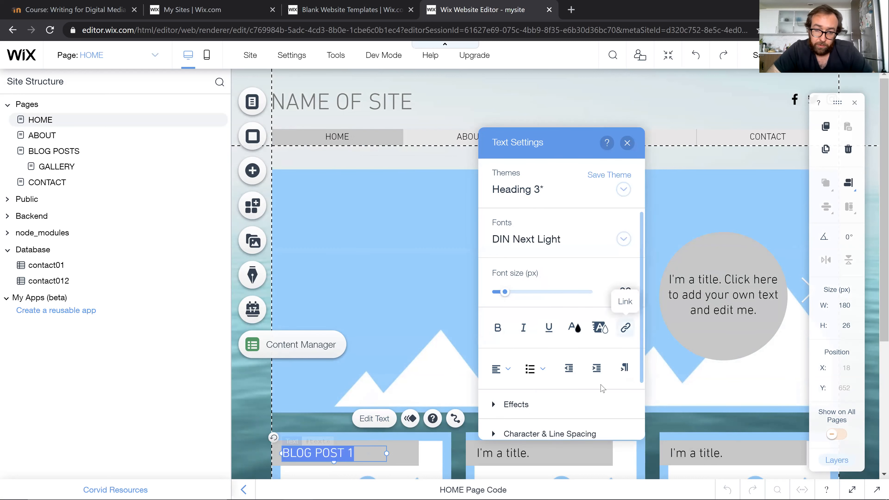
scroll(544, 359, down, 2)
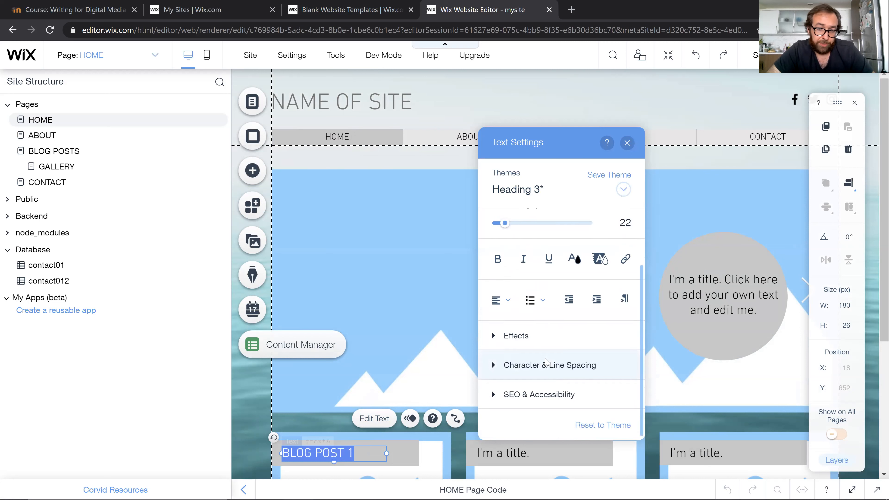
scroll(545, 359, up, 2)
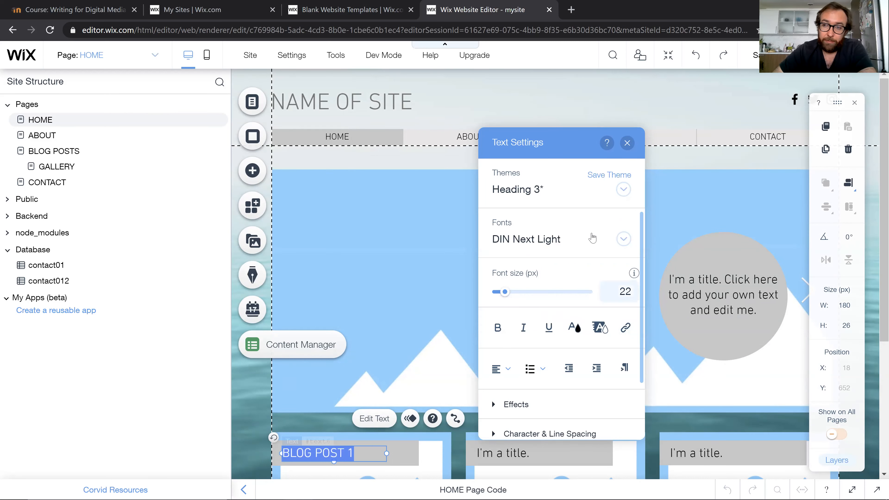
click(627, 145)
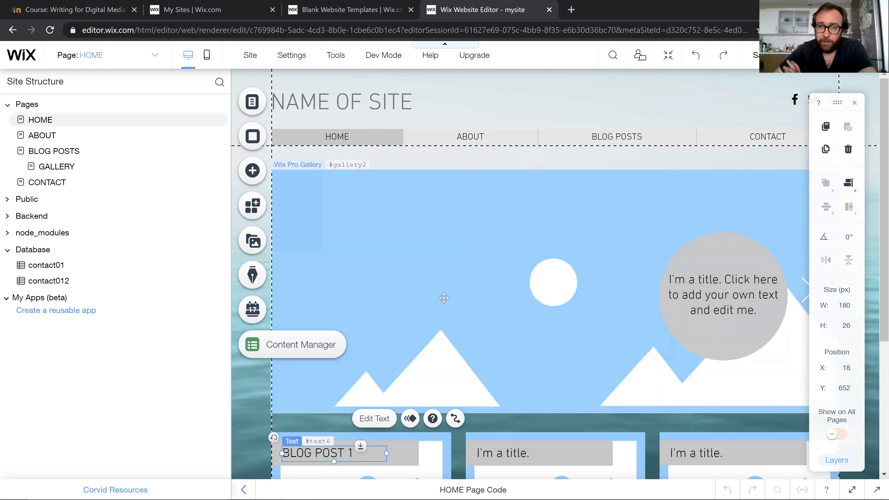
Open the Home page gallery's media organizer and search Google Images for gorillaz in a new browser tab
click(439, 286)
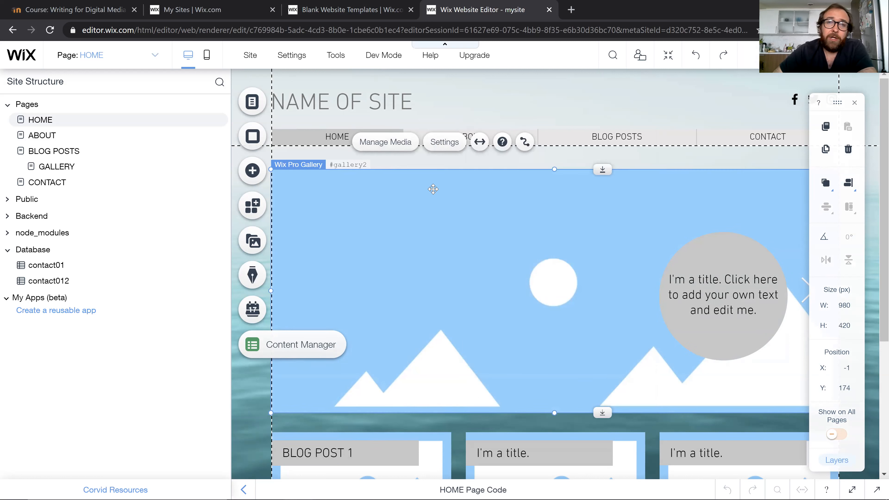
click(398, 148)
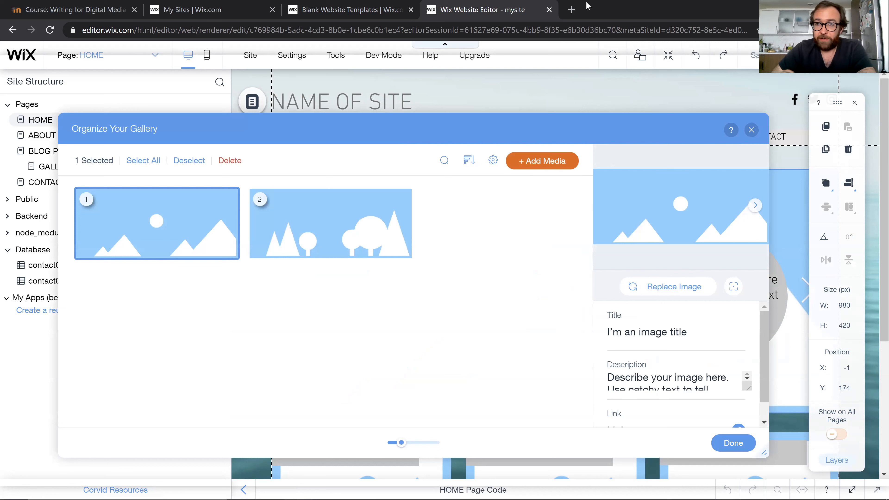
click(569, 10)
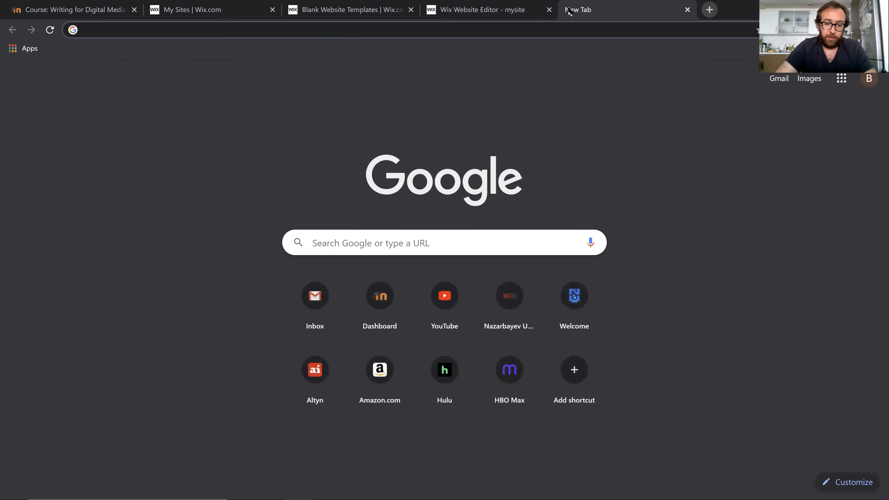
text(ORI)
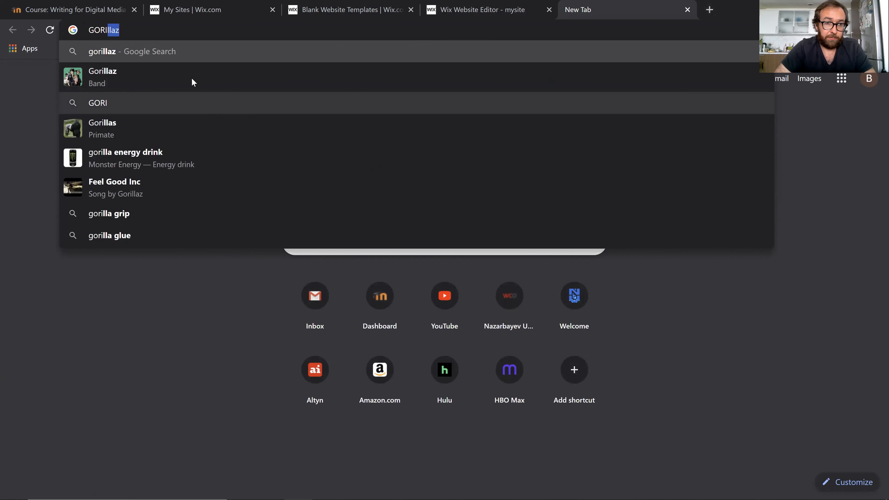
click(151, 71)
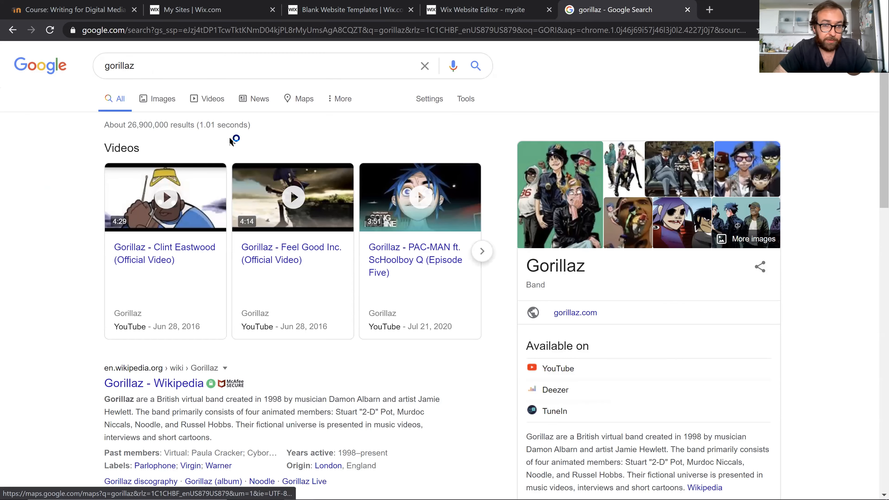
click(159, 102)
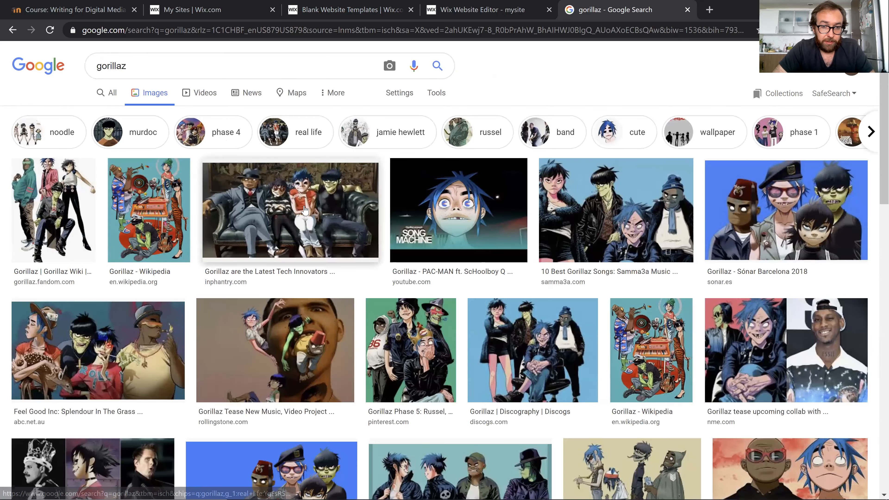
Save the Inphantry picture of the band on a couch to the Desktop as the JPEG image gorillaz-couch
click(304, 209)
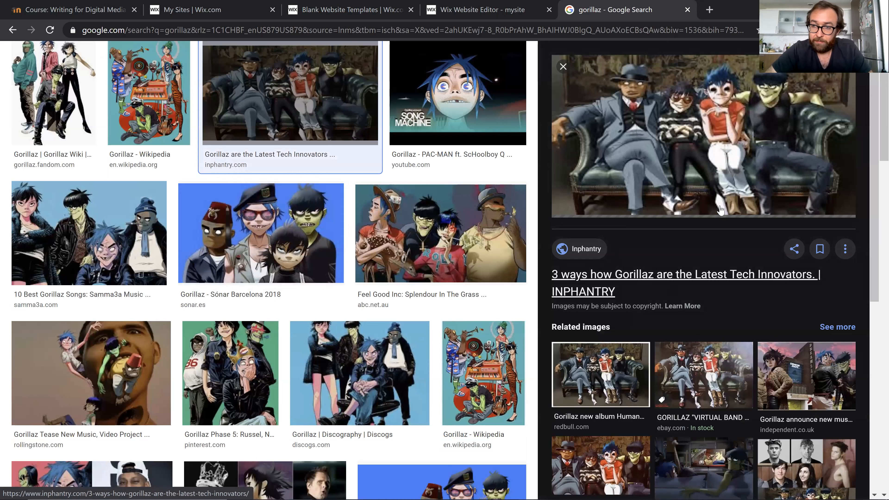
right_click(700, 144)
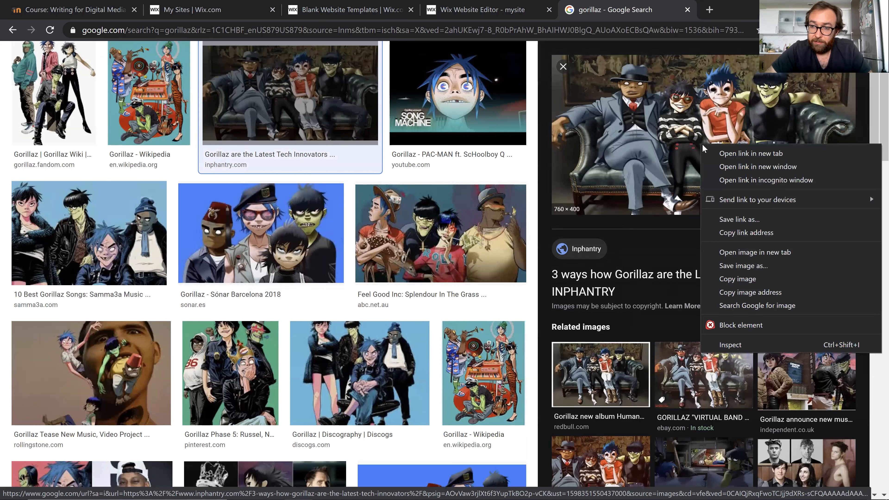
click(764, 265)
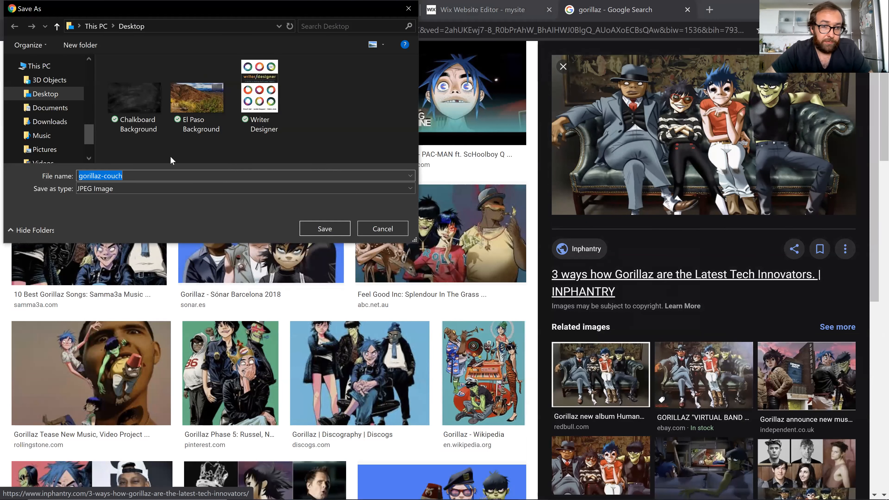
click(321, 230)
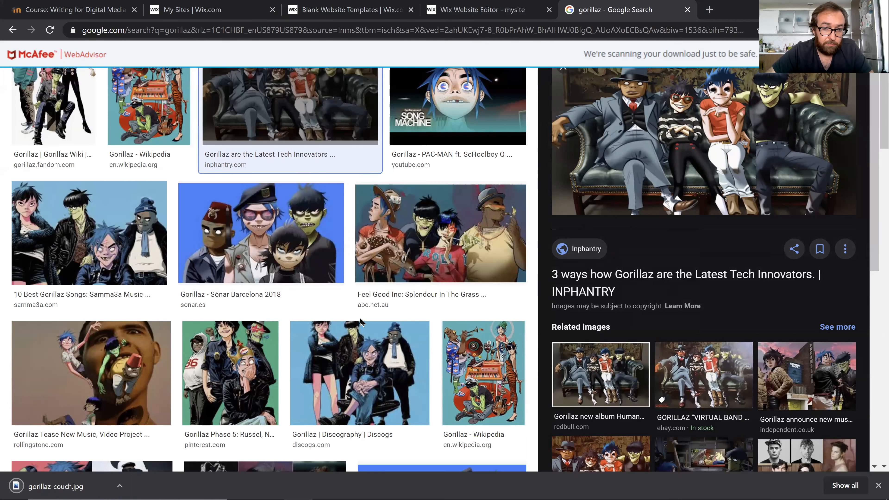
click(427, 266)
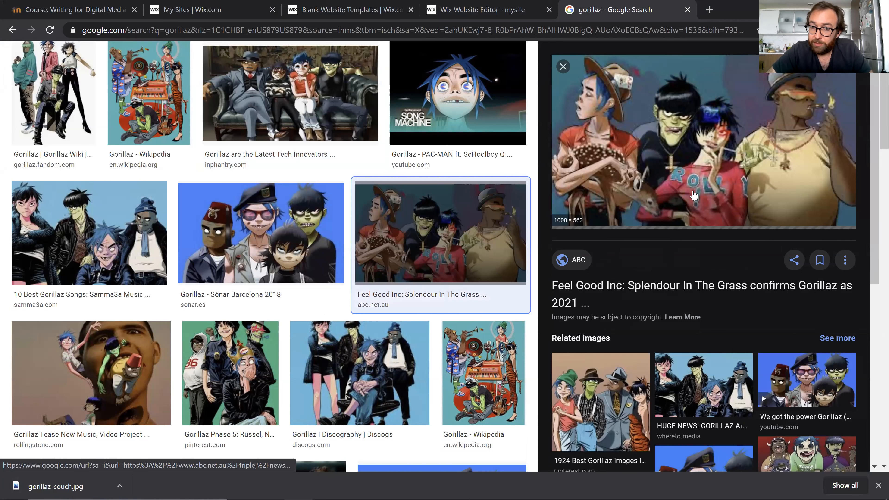
click(693, 195)
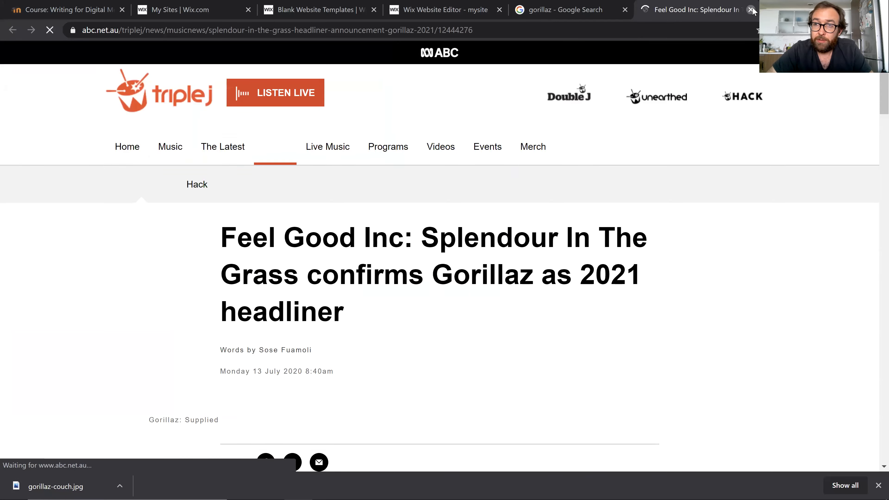
click(751, 10)
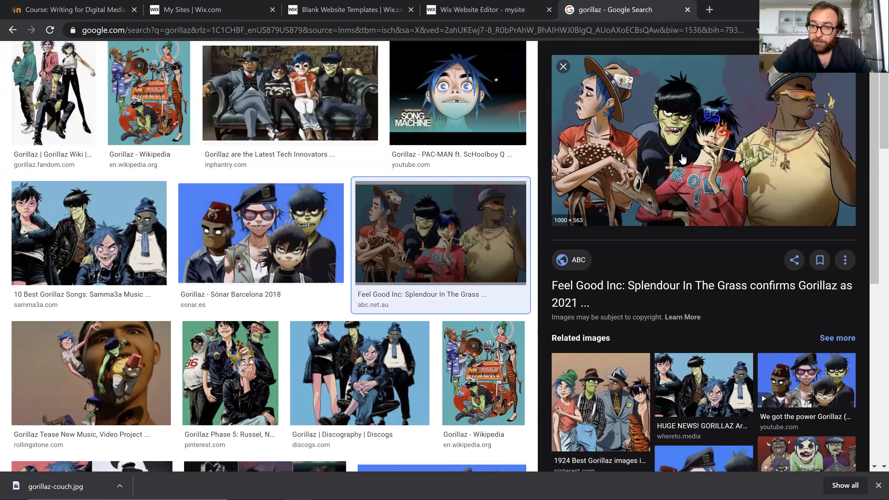
right_click(682, 159)
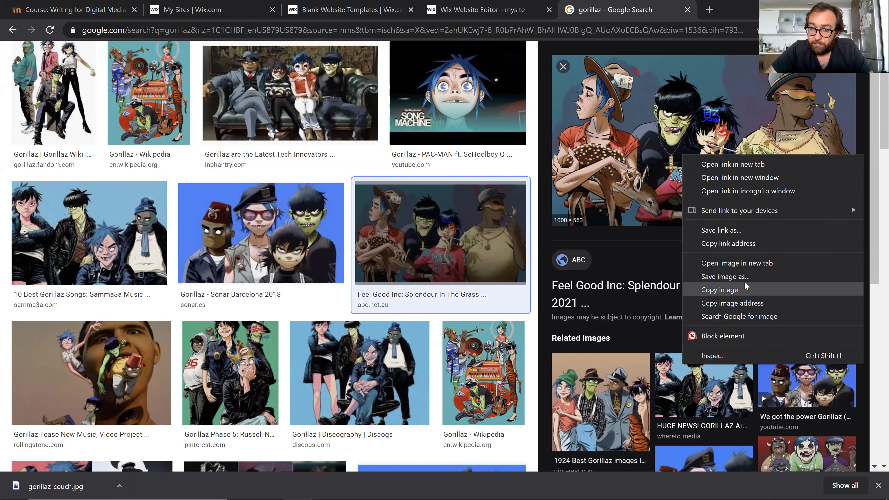
click(734, 289)
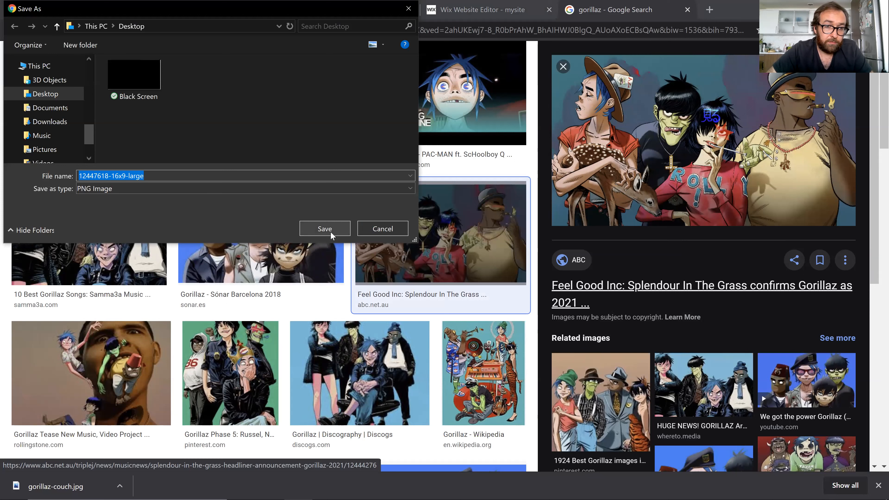
click(330, 231)
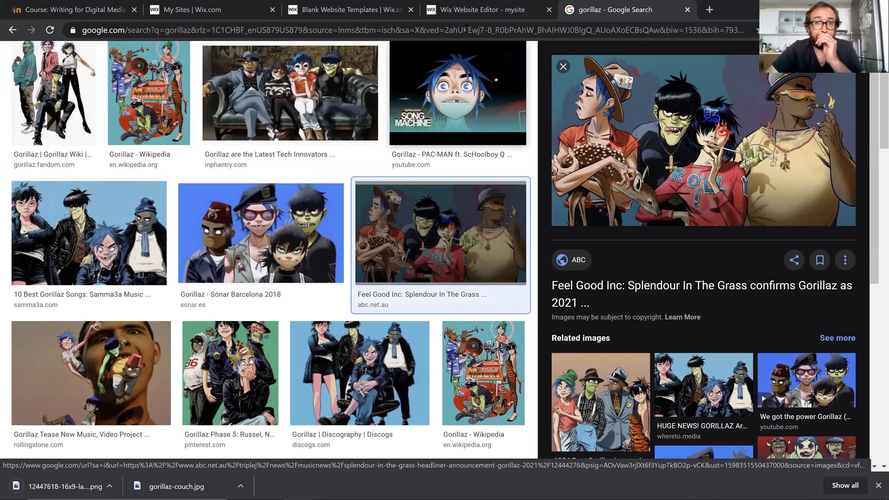
click(484, 4)
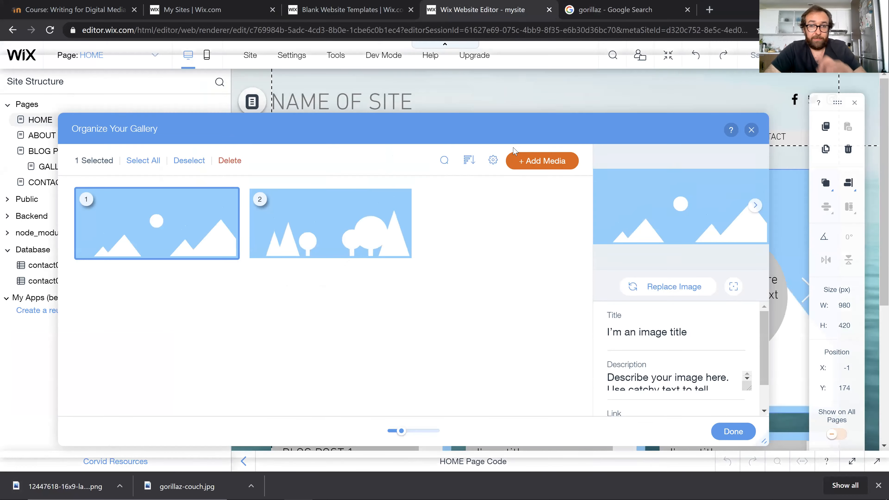
click(541, 159)
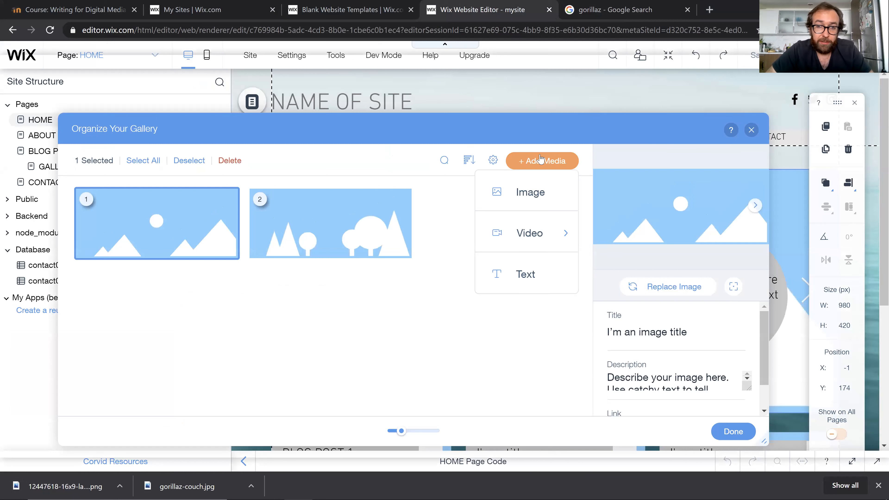
click(539, 179)
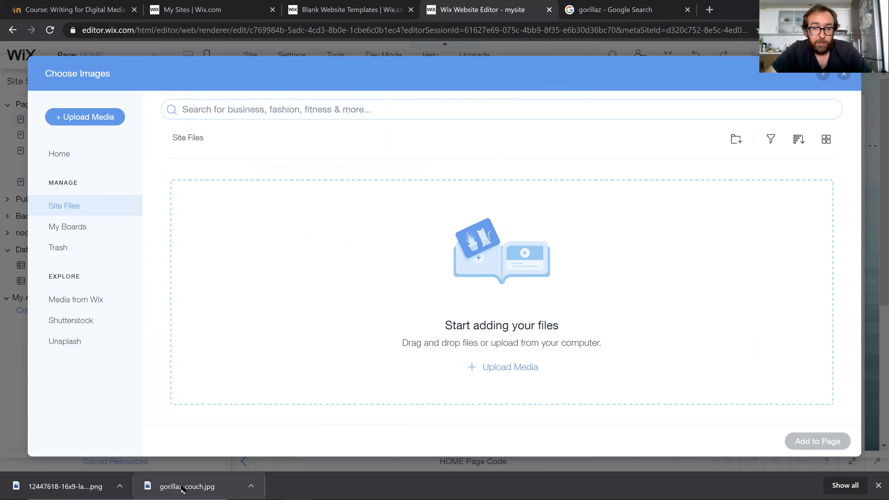
drag(187, 486, 409, 292)
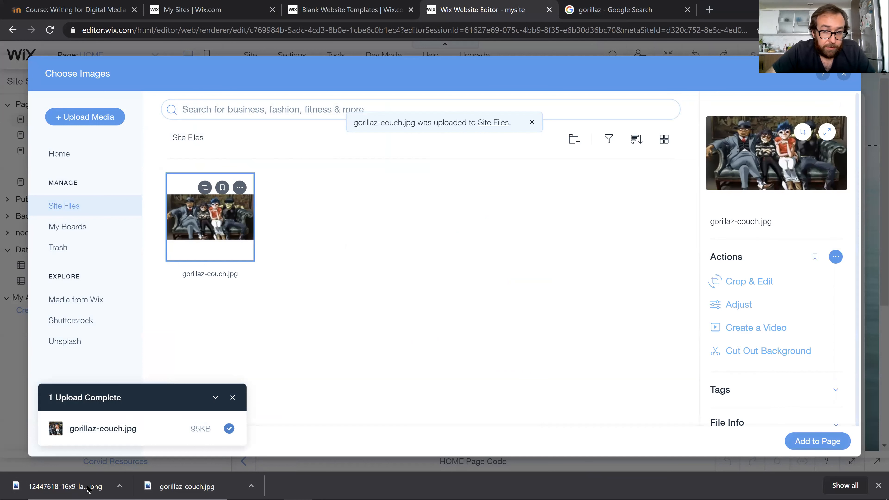
drag(65, 486, 394, 297)
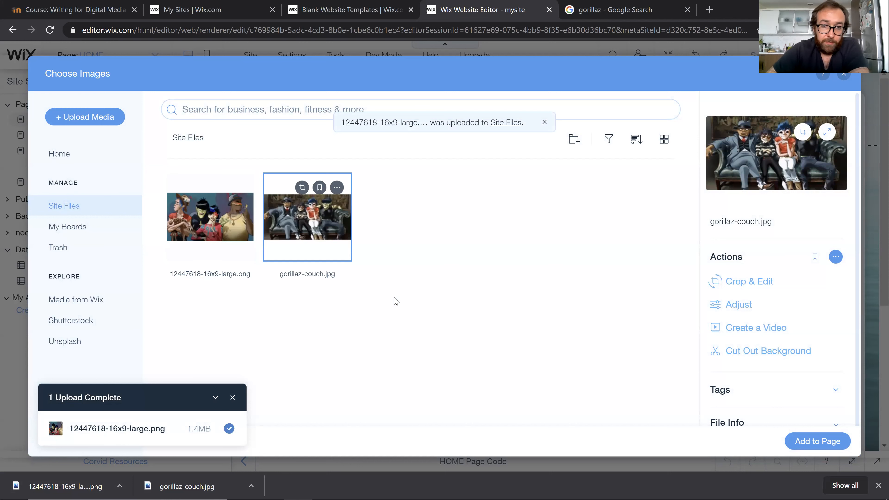
double_click(308, 241)
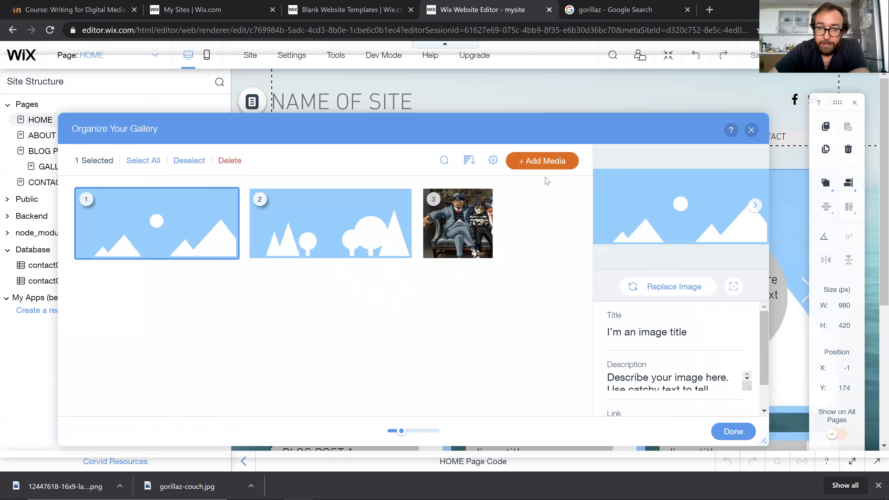
click(548, 161)
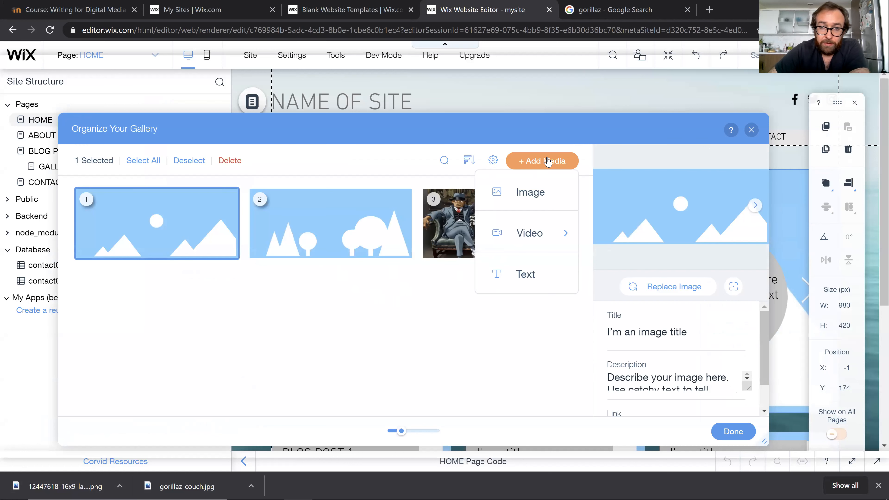
click(541, 193)
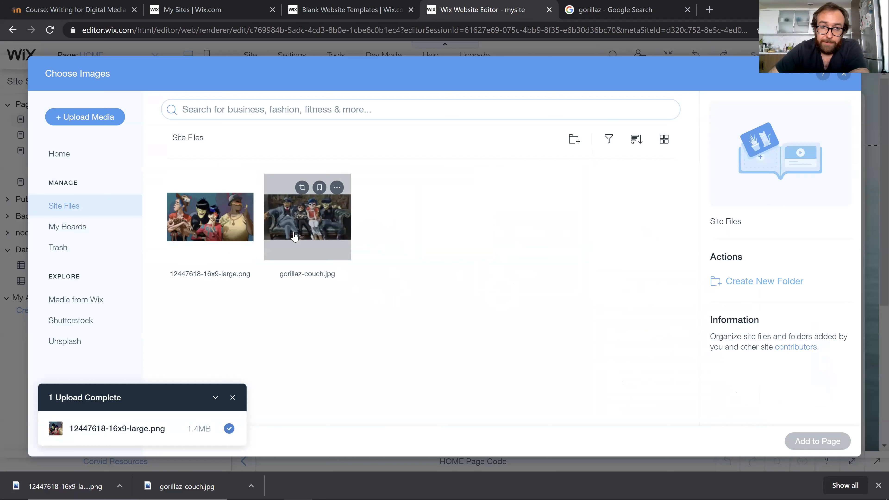
double_click(209, 231)
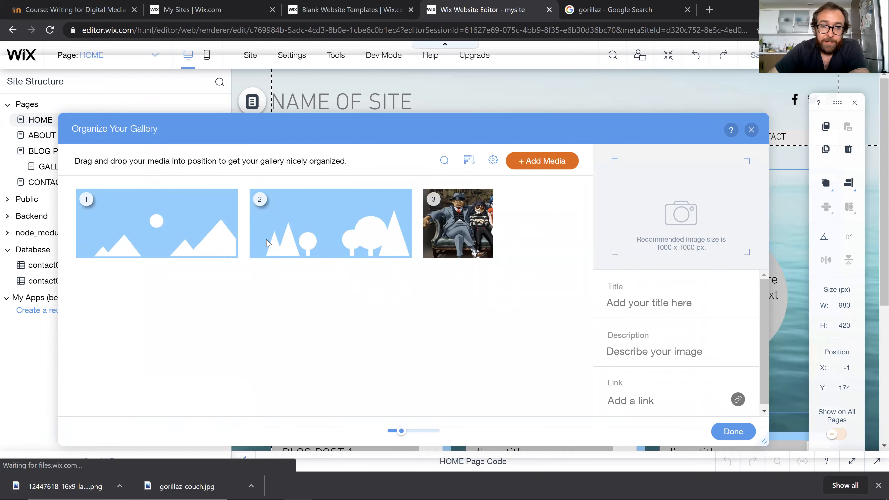
Delete the two placeholder landscape images from the gallery
click(142, 215)
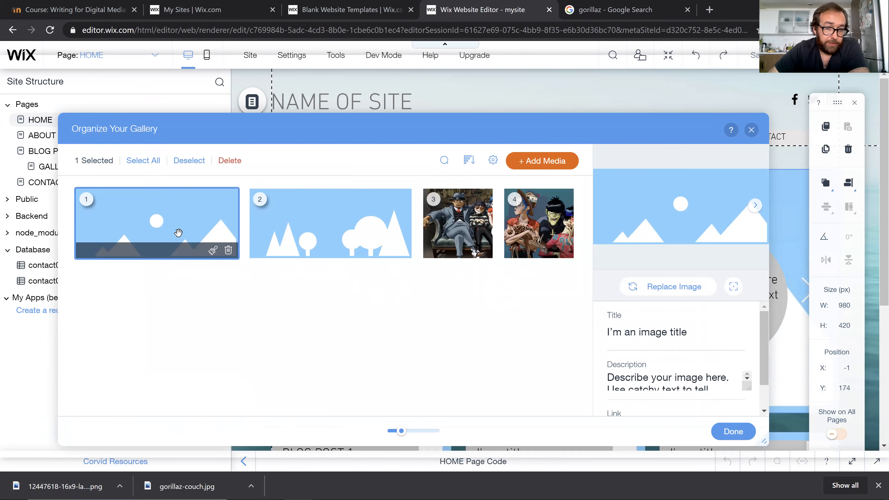
click(228, 249)
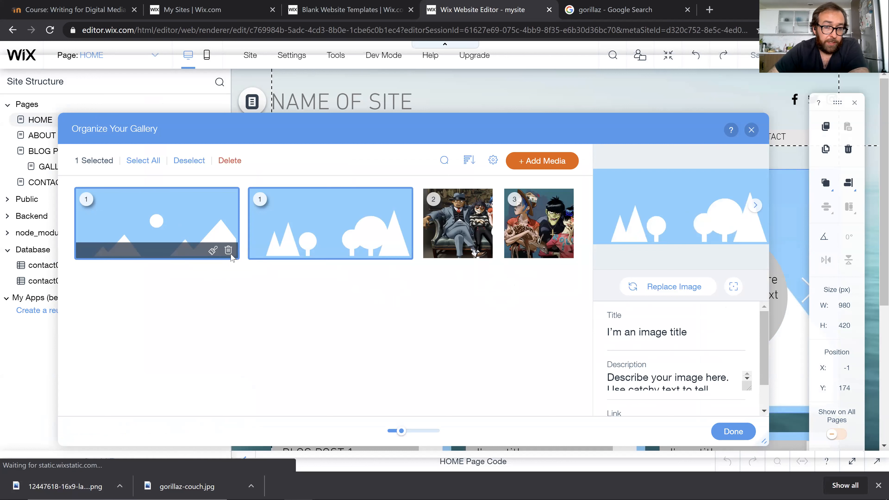
click(228, 250)
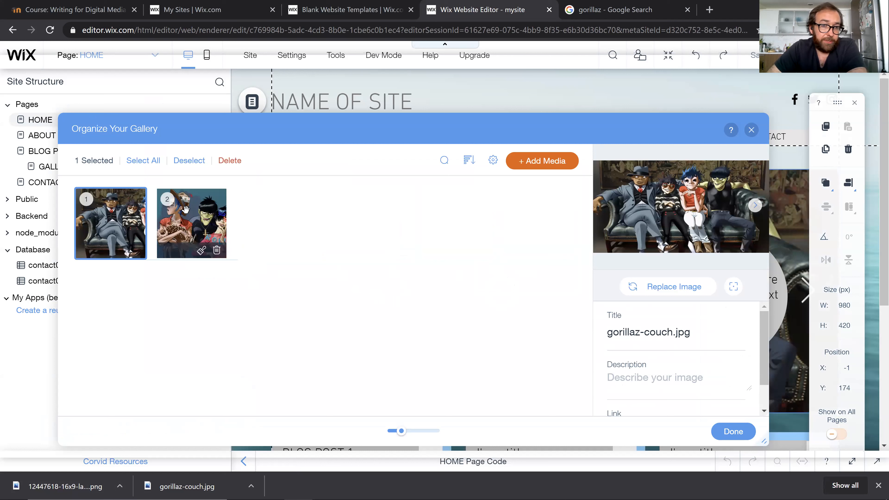
mouse_move(207, 221)
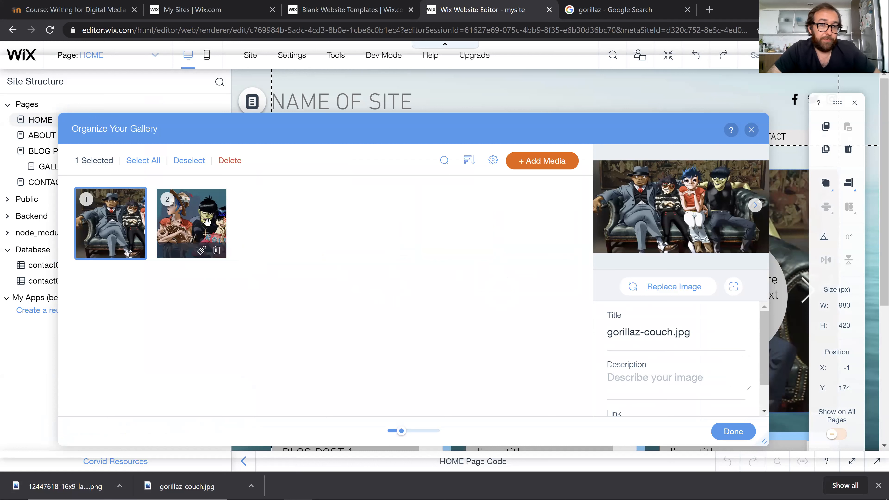
drag(207, 223, 105, 224)
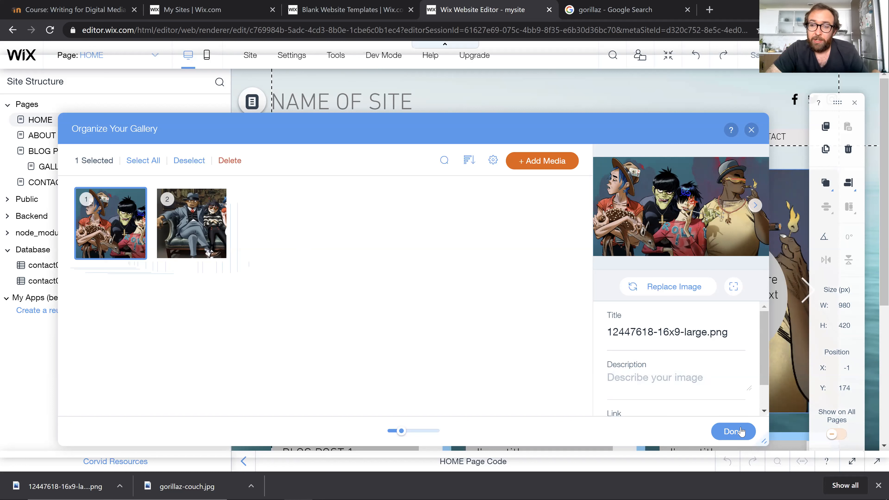
click(733, 431)
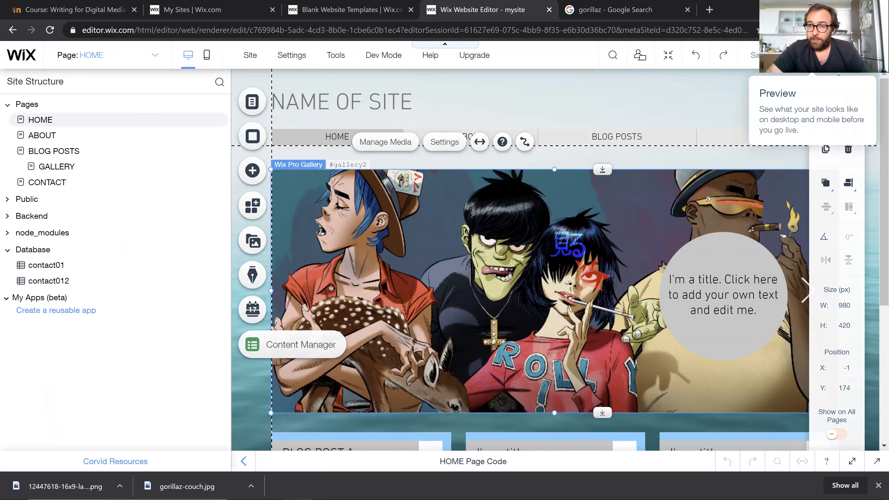
Preview the site and look through the Home page with its new gallery images
click(812, 55)
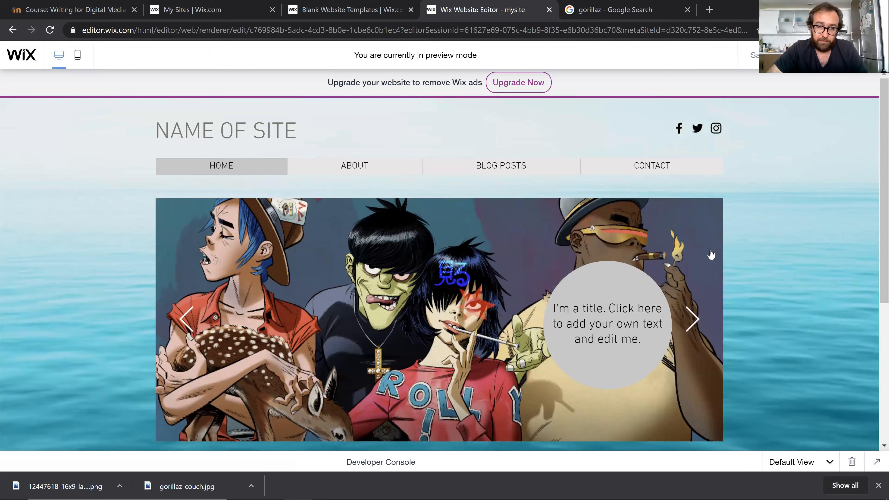
scroll(711, 254, down, 5)
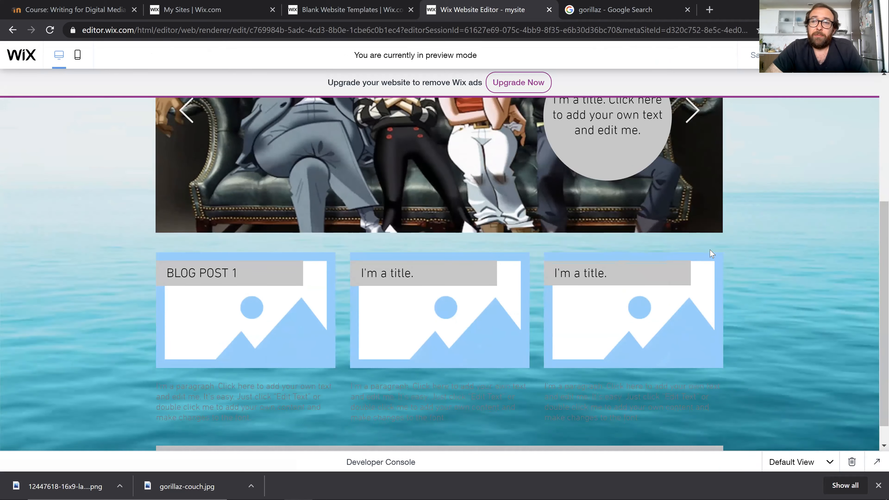
scroll(710, 255, up, 1)
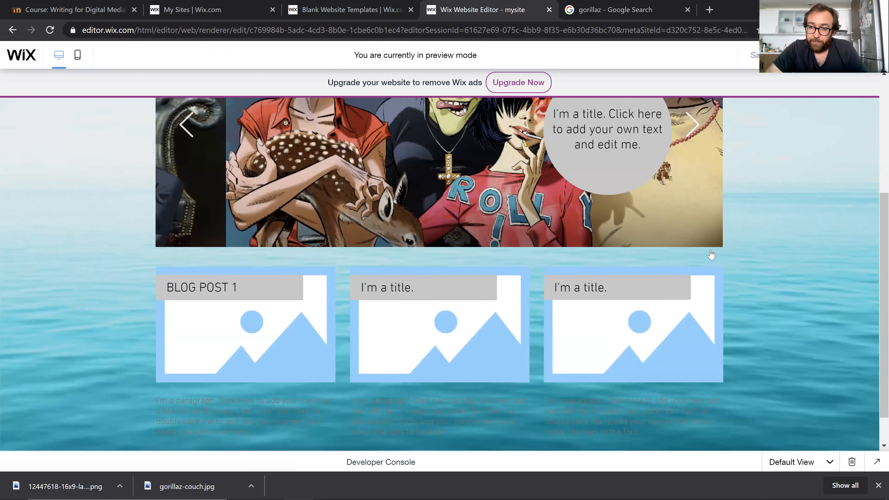
scroll(711, 254, up, 4)
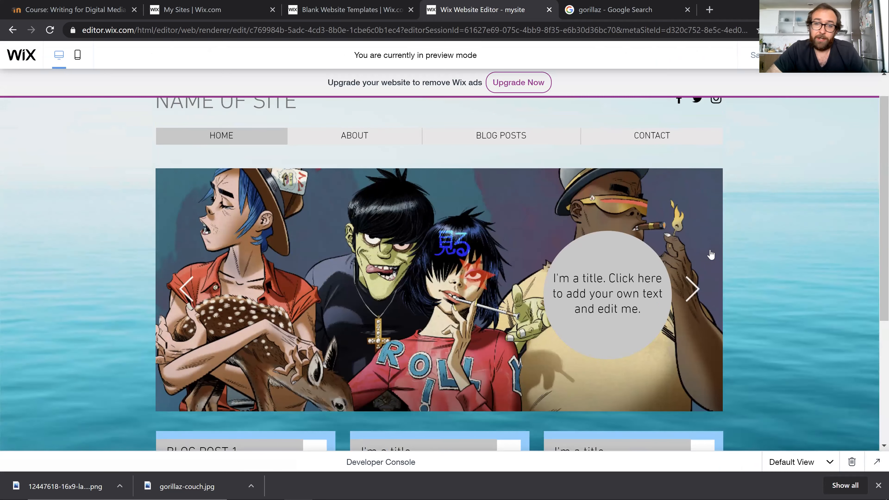
Look through the Home, About and Blog Posts pages in the preview and return to the editor
scroll(710, 254, down, 1)
scroll(711, 255, up, 2)
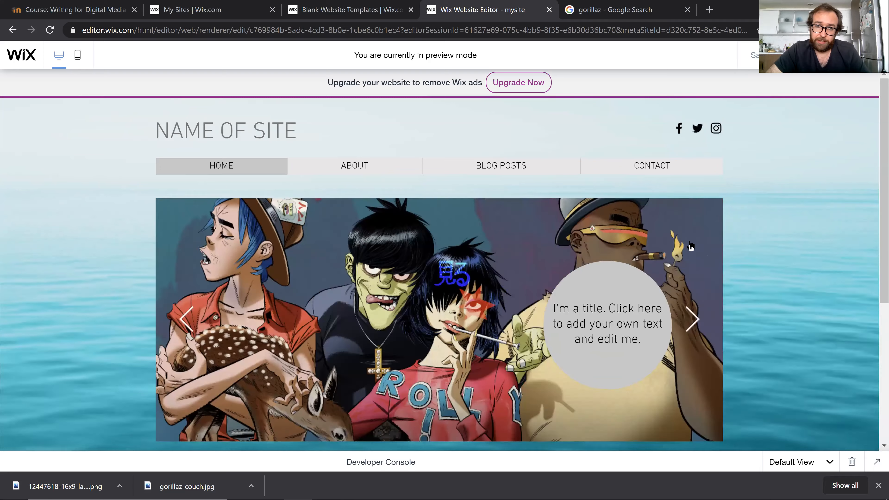
scroll(324, 288, down, 6)
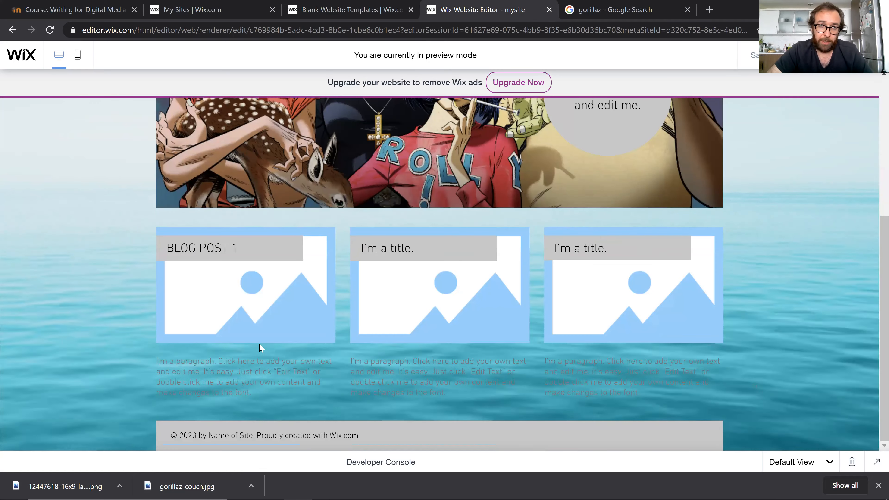
scroll(260, 350, up, 5)
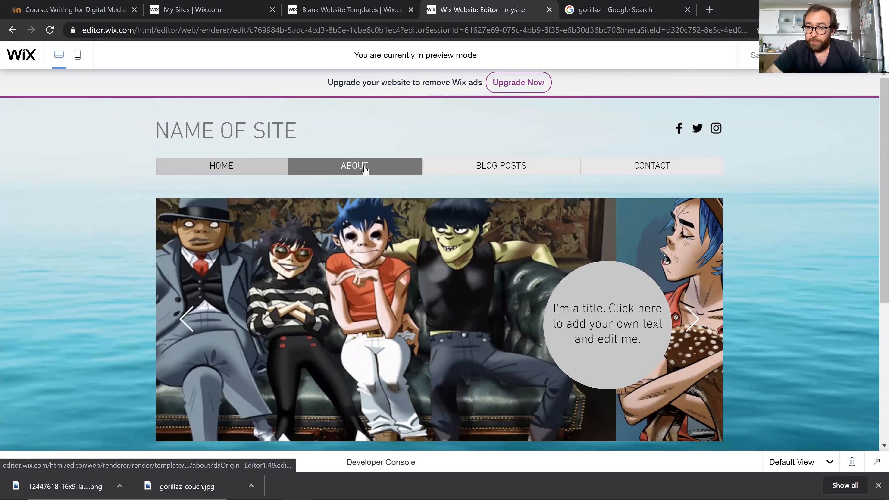
click(365, 170)
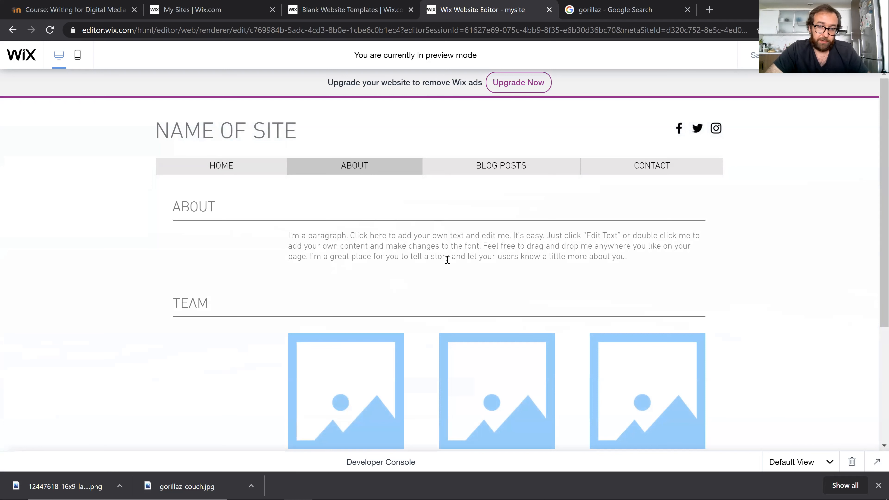
click(526, 175)
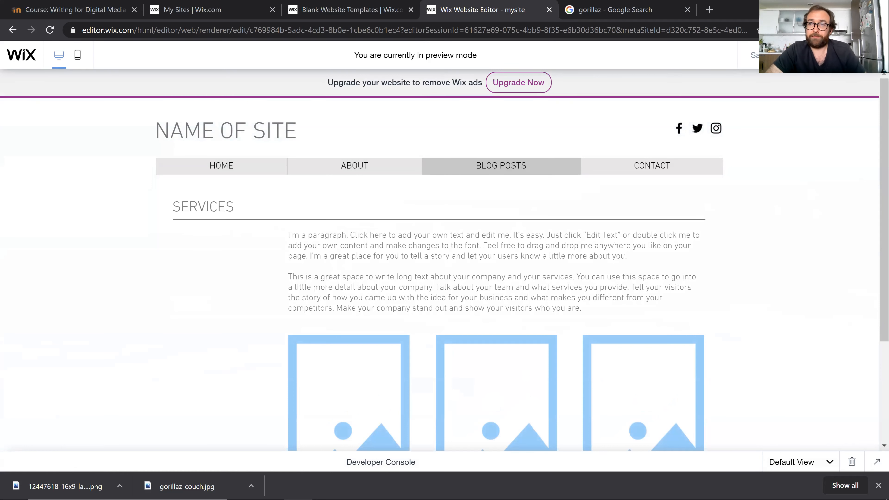
click(825, 63)
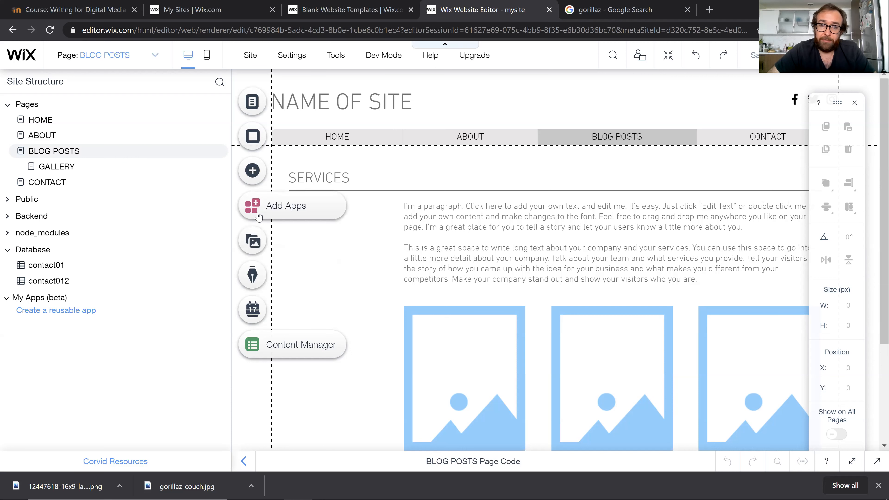
Find the Wix Blog app in the App Market with the search term "blog" and add it as the Wix Blog type without a members area
click(253, 206)
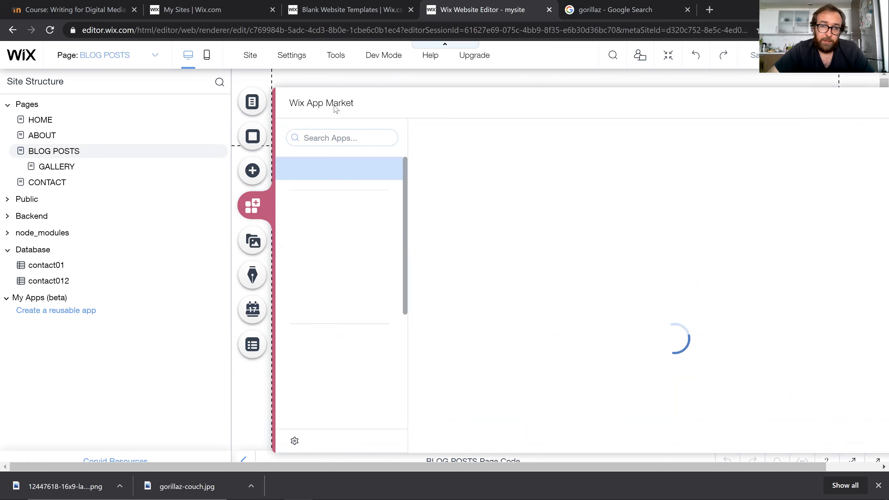
click(347, 137)
text(blog)
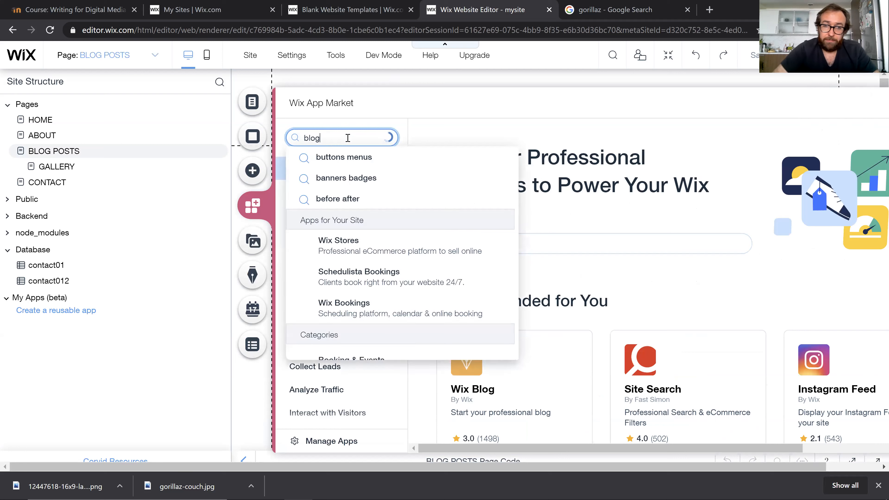
click(338, 157)
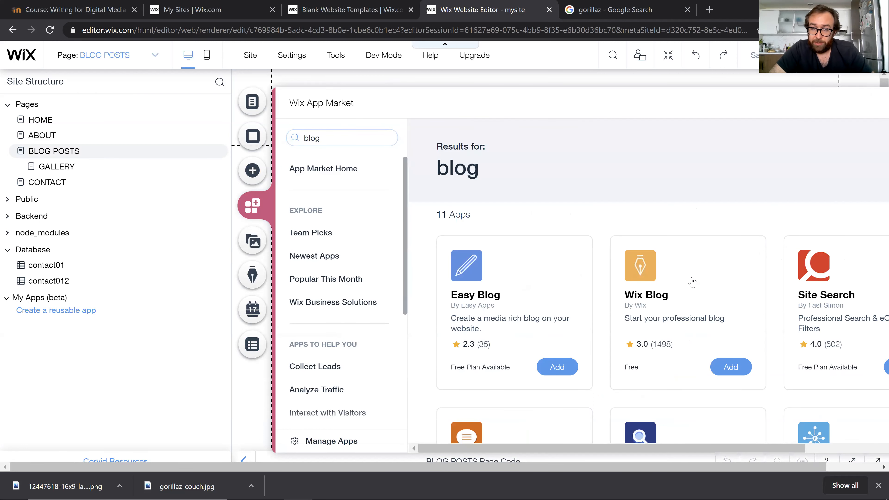
click(740, 366)
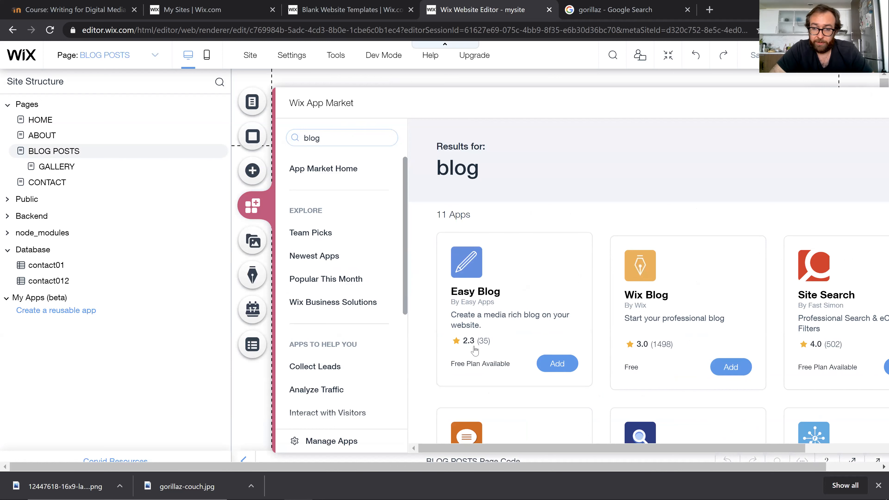
click(731, 363)
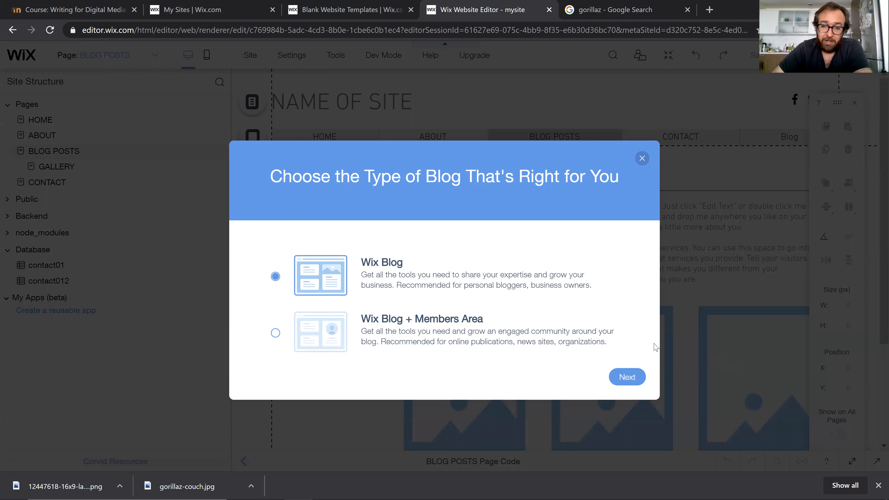
click(634, 379)
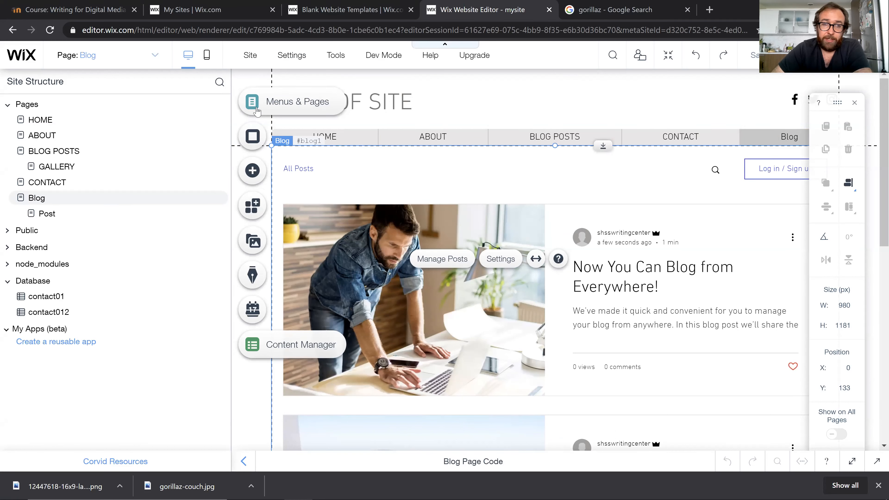
Delete the BLOG POSTS page from the site menu
click(257, 112)
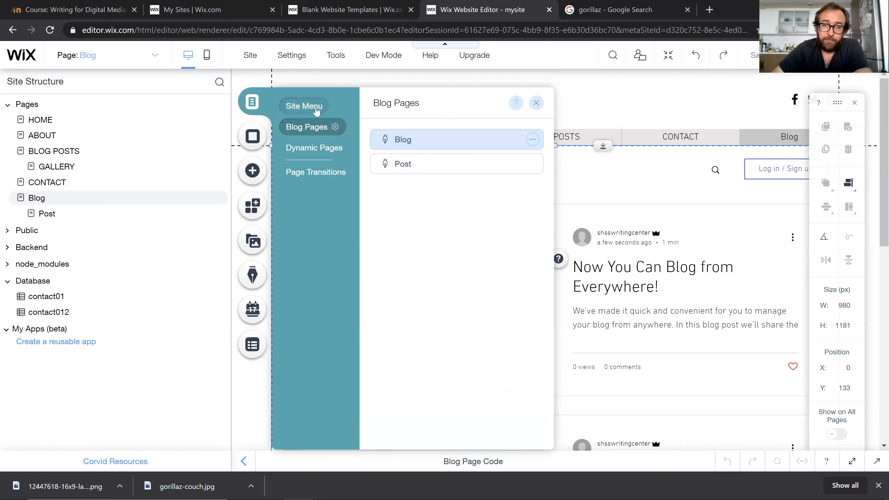
click(304, 106)
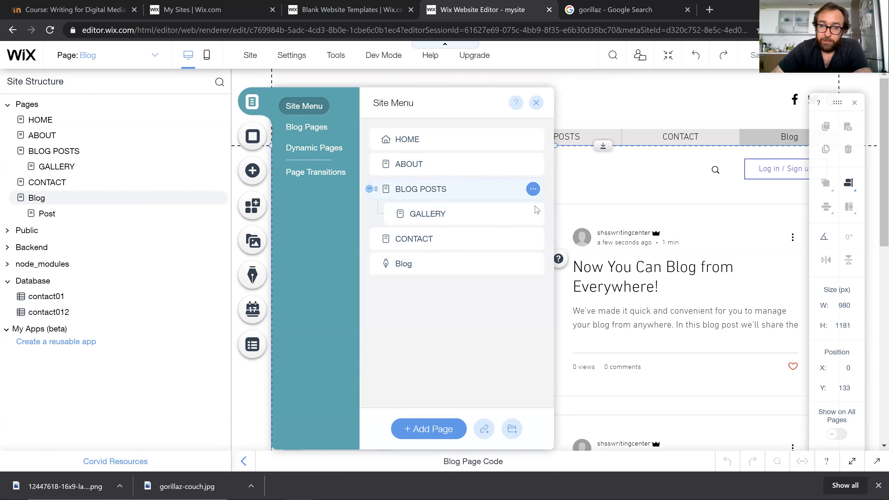
click(533, 189)
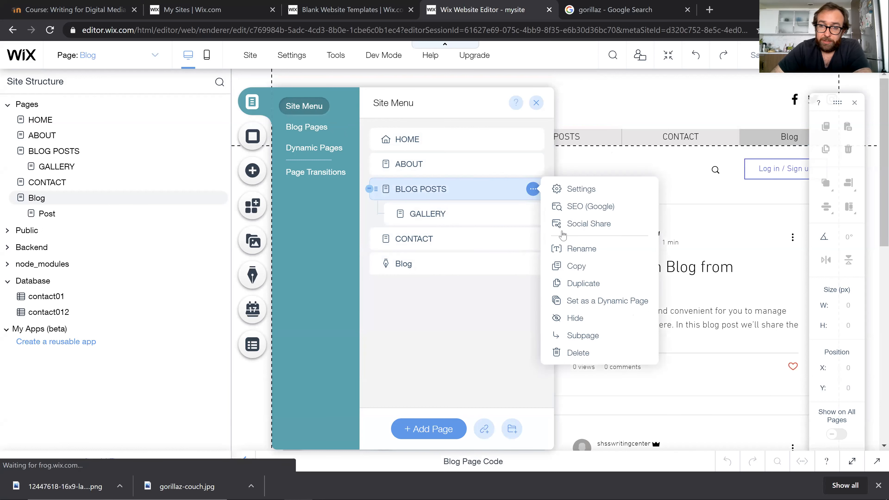
click(581, 361)
click(572, 304)
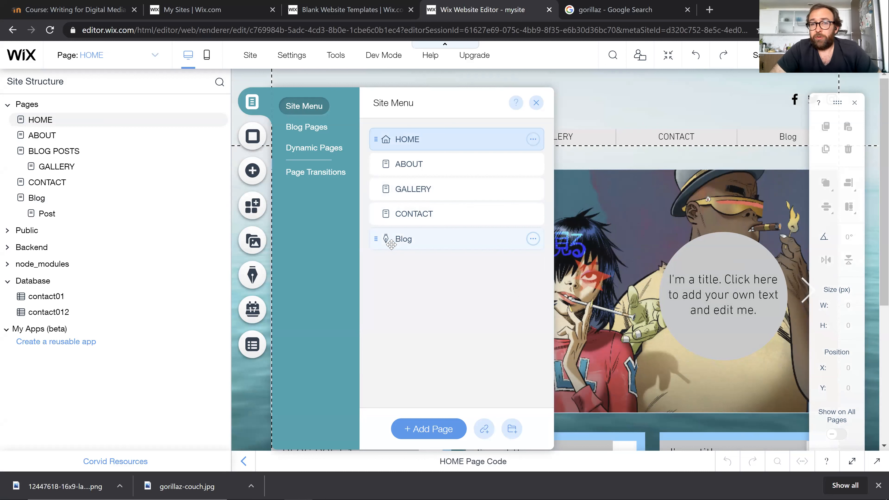
Move the Blog page directly below HOME in the site menu and finish managing the pages
drag(376, 240, 370, 164)
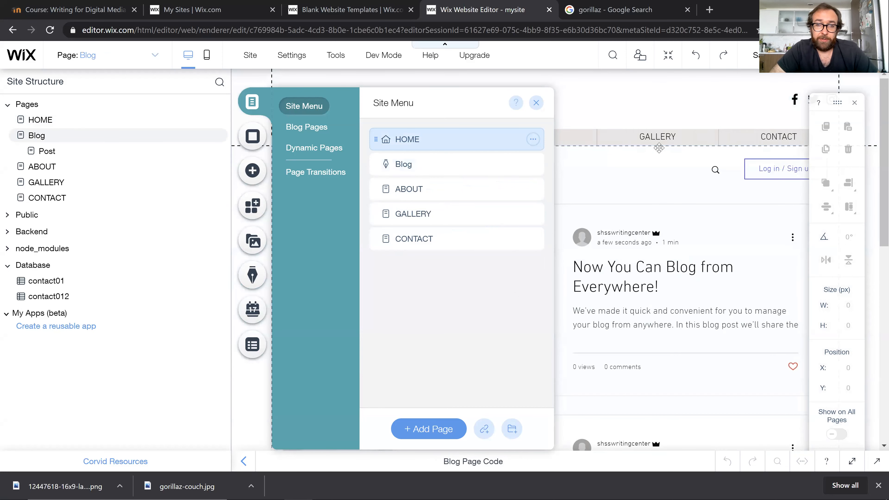
click(537, 103)
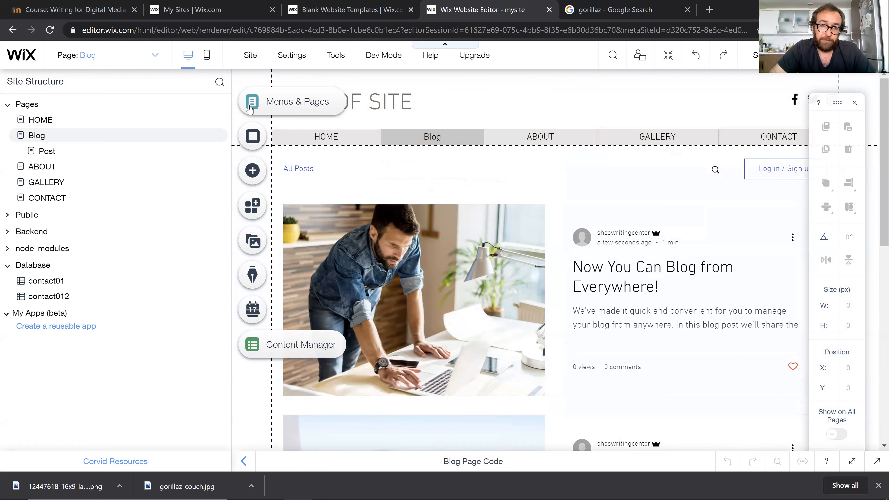
click(249, 109)
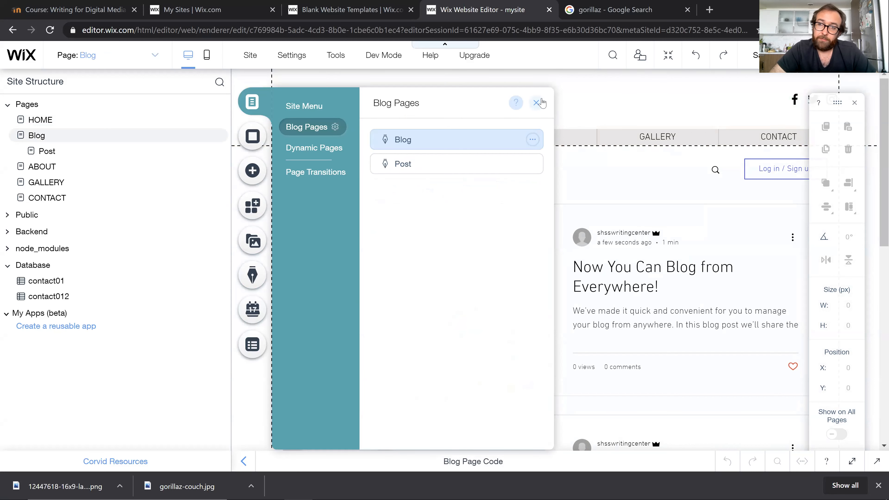
click(536, 103)
Review the sample posts on the Blog page and open the blog's post management
scroll(601, 198, down, 12)
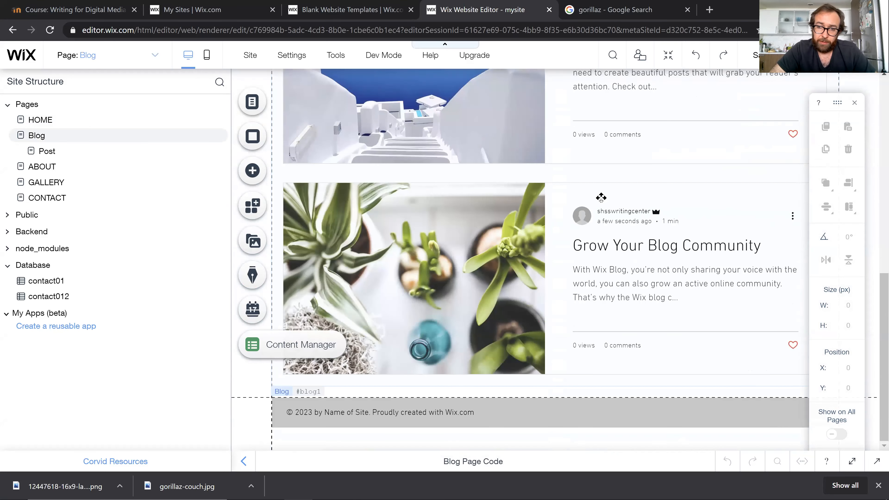
scroll(600, 198, up, 12)
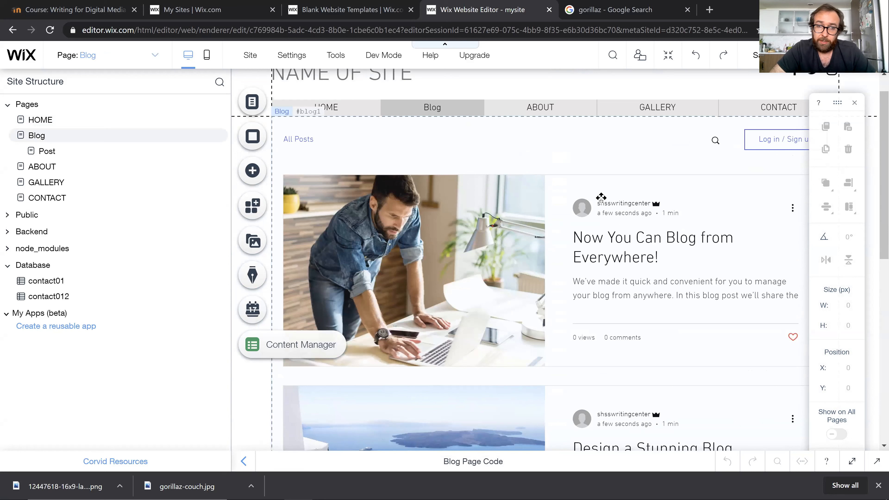
scroll(601, 198, up, 1)
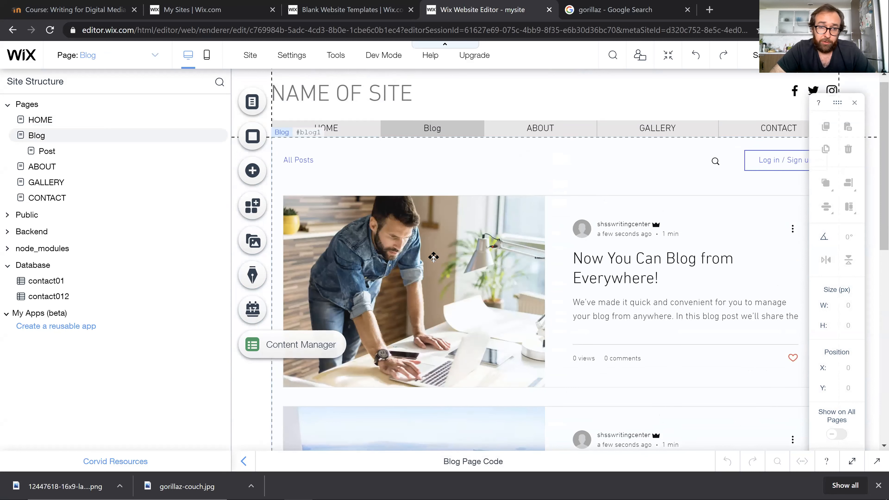
click(557, 249)
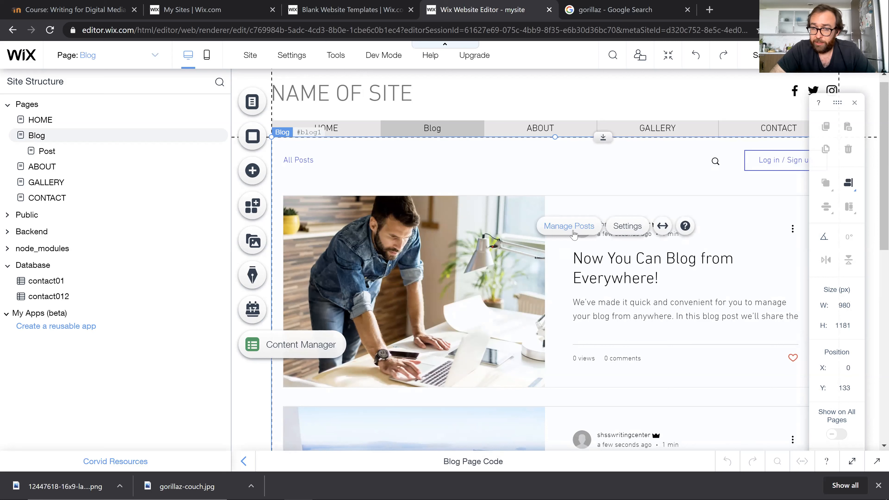
click(573, 232)
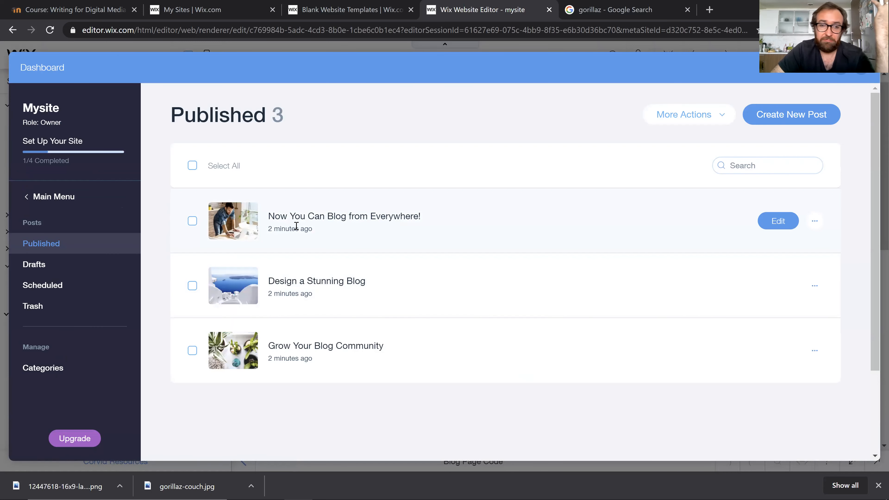
Move the published posts "Design a Stunning Blog" and "Grow Your Blog Community" to the trash
click(193, 286)
click(193, 351)
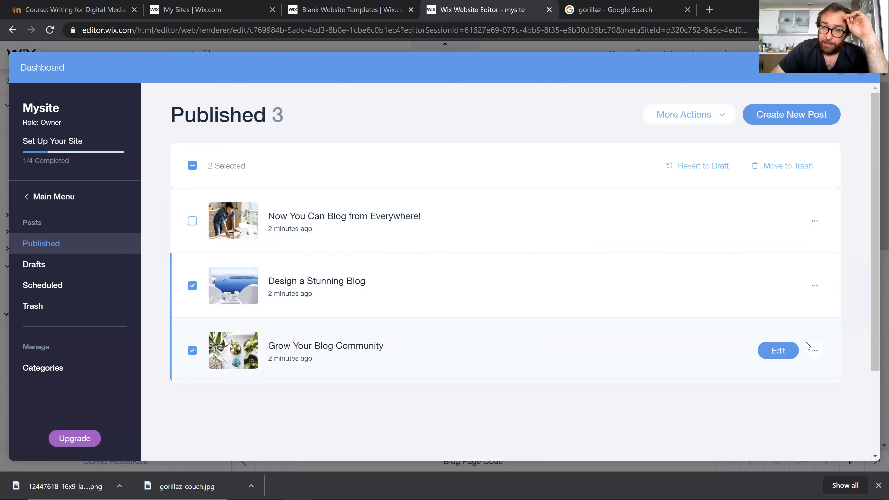
click(788, 162)
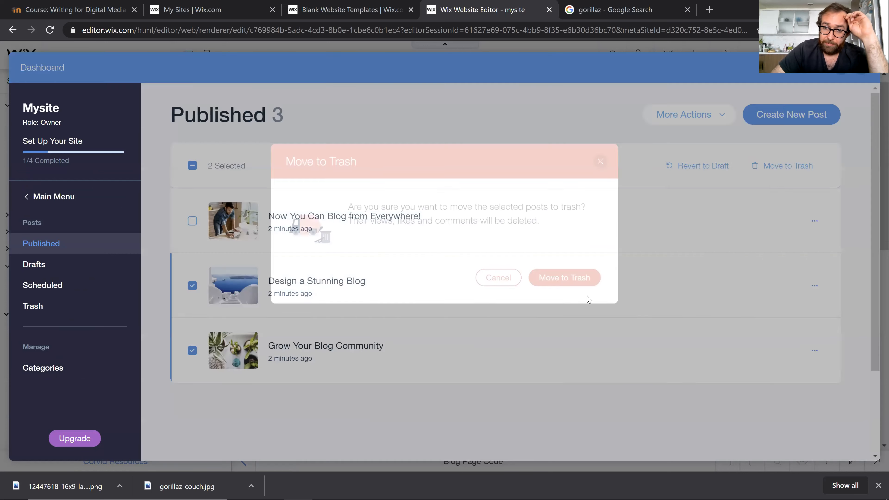
click(572, 316)
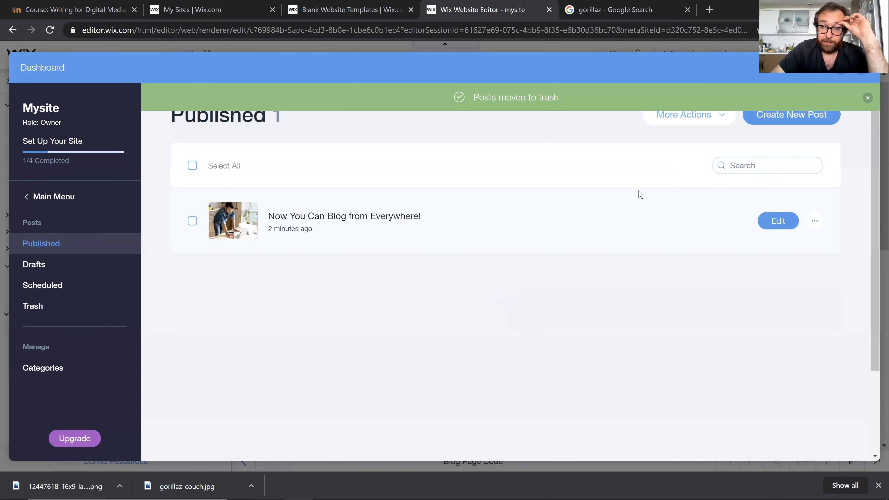
Replace the intro paragraph of the "Now You Can Blog from Everywhere!" post with "Hello welcome to my first blog post."
click(774, 224)
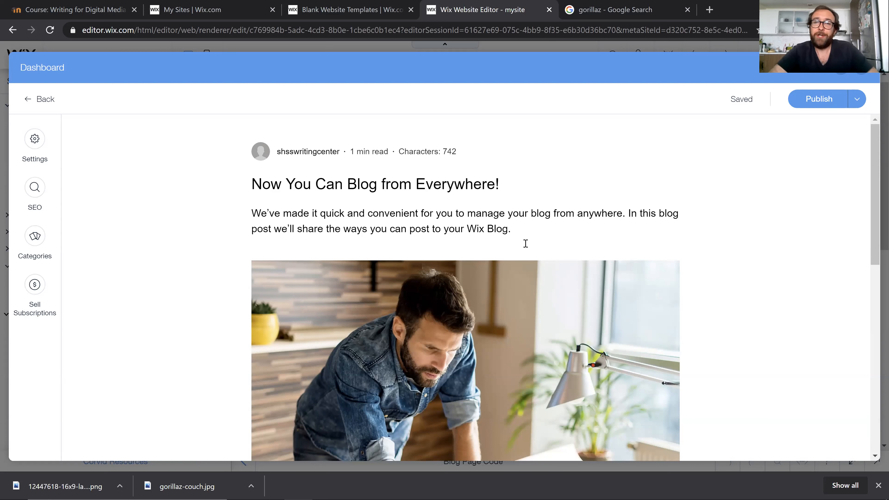
click(522, 240)
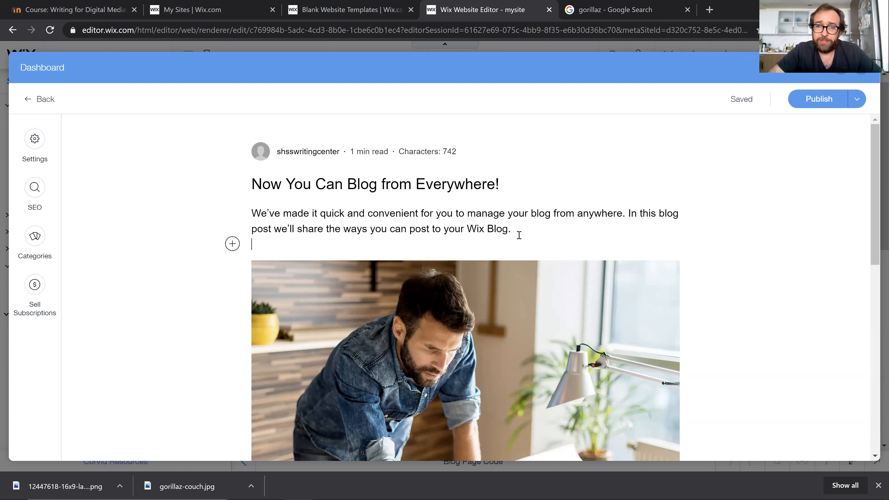
click(510, 227)
drag(513, 229, 254, 214)
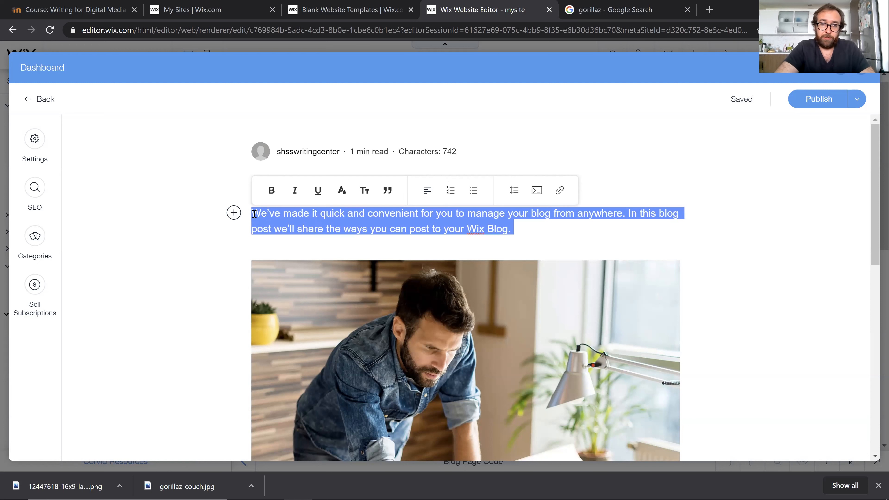
text(Hello wel)
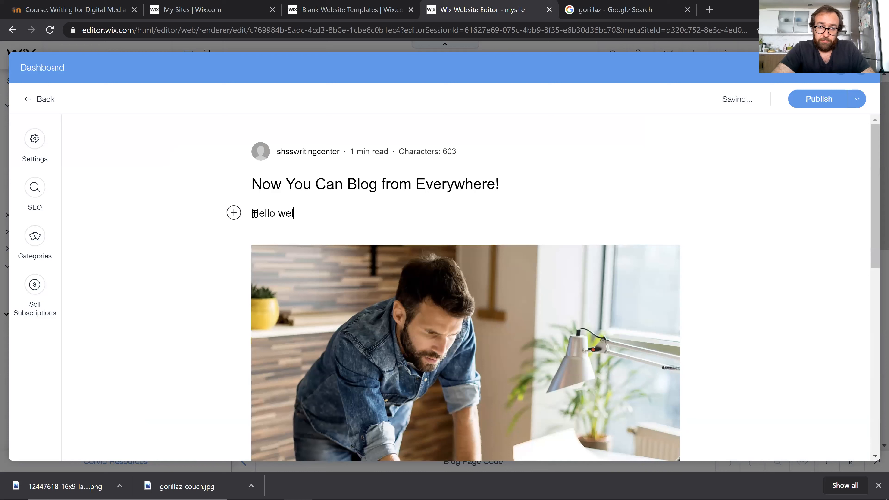
text(come to my fit)
key(BackSpace)
text(rst blog post.)
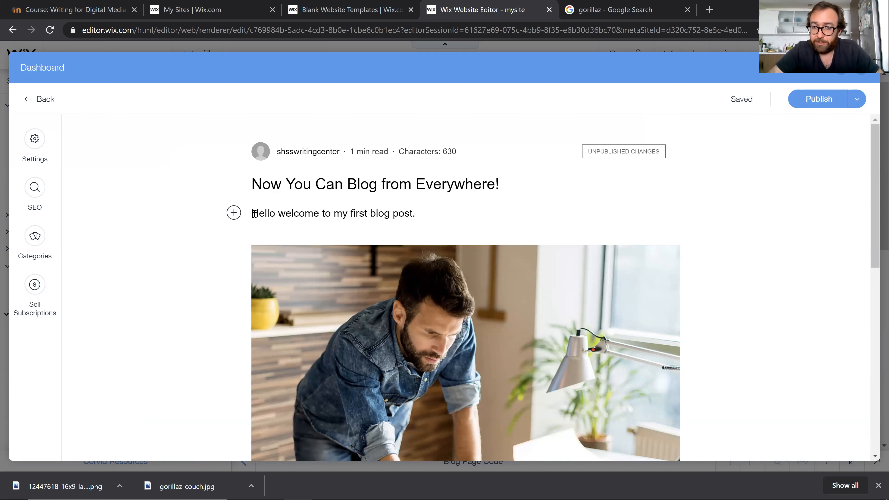
Look through the rest of the post's content, including its image, text sections and hashtags
scroll(504, 292, down, 3)
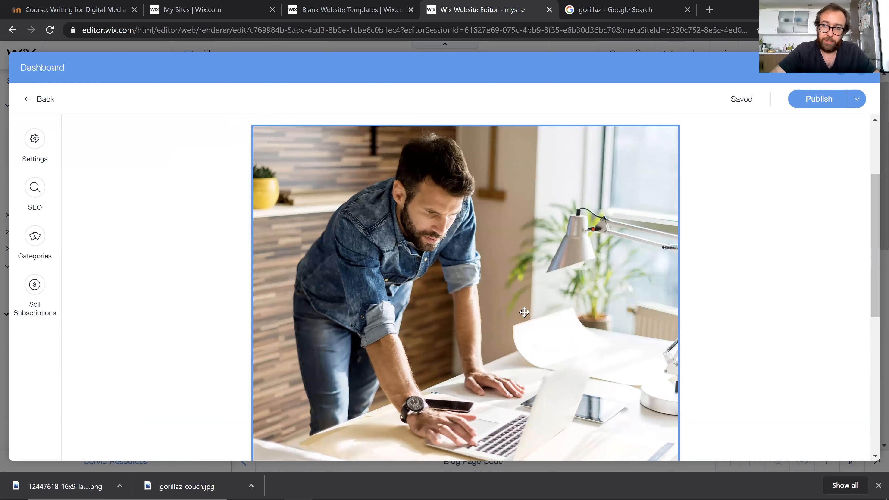
scroll(524, 312, down, 10)
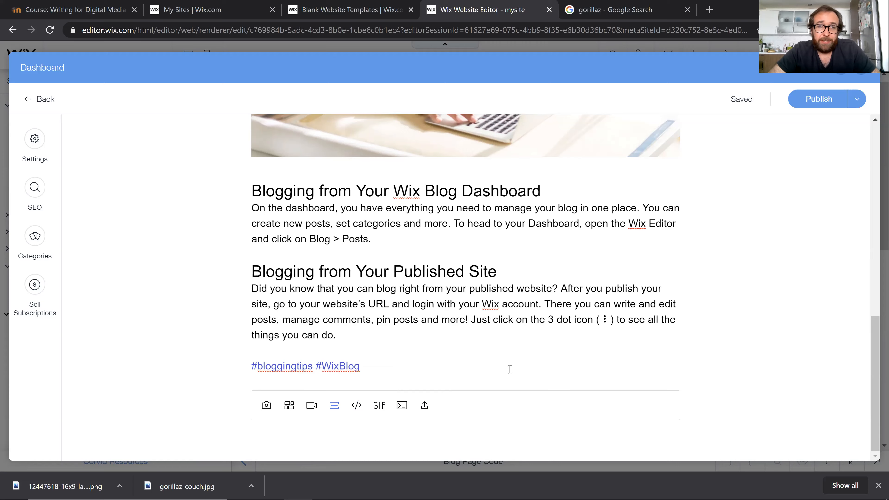
scroll(510, 369, up, 10)
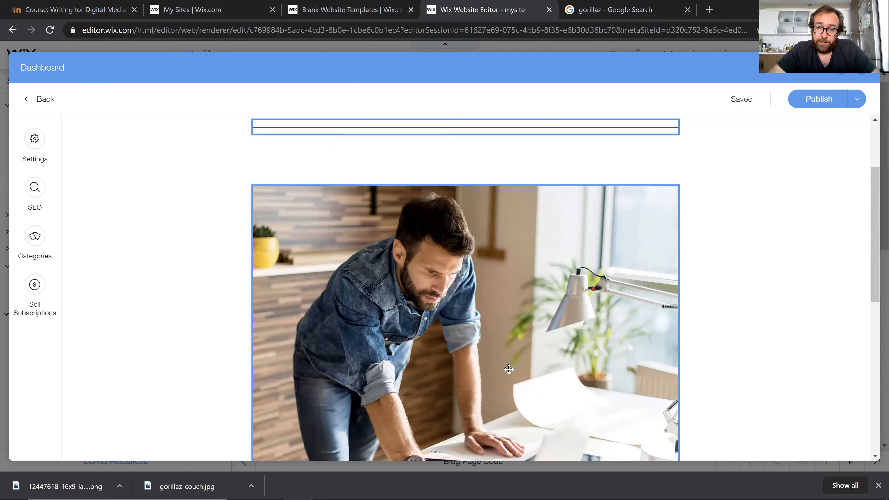
Try several size and alignment options on the post's image, ending with the small size aligned right so the text wraps beside it
click(509, 369)
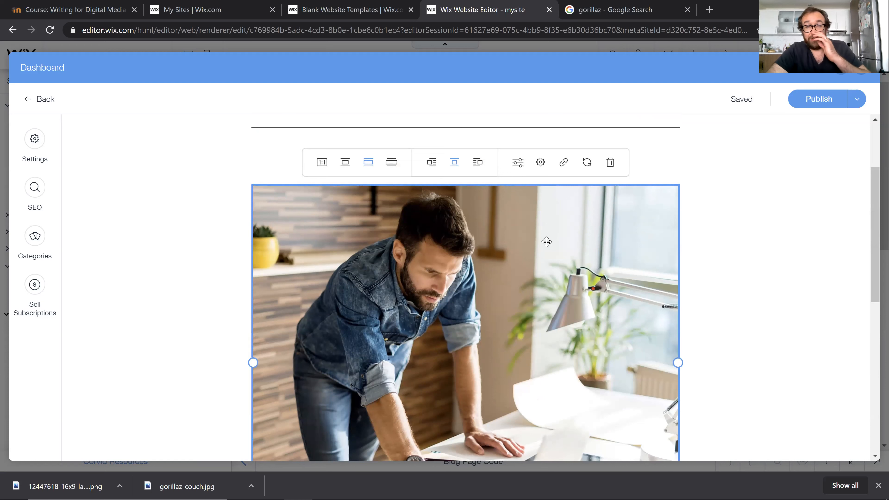
click(432, 164)
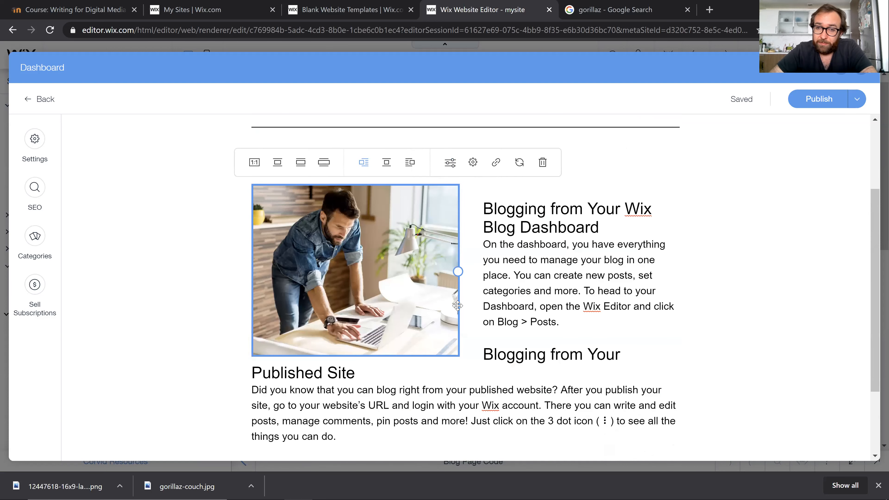
click(410, 162)
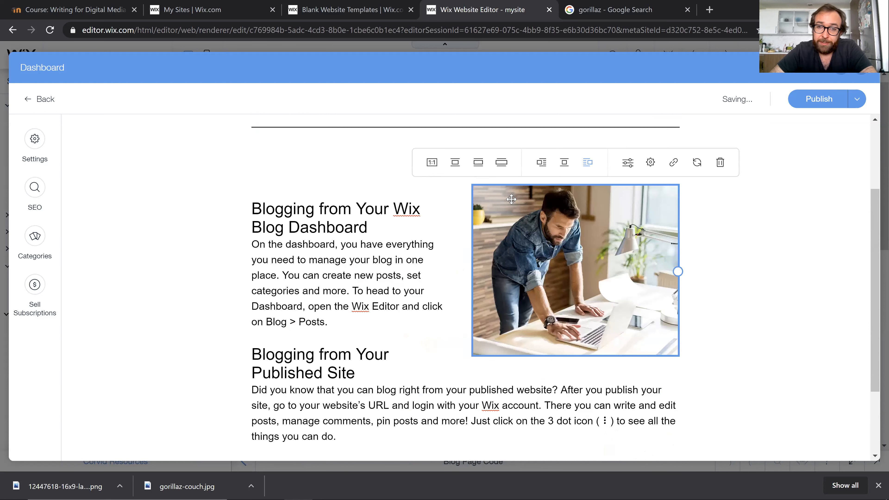
click(433, 163)
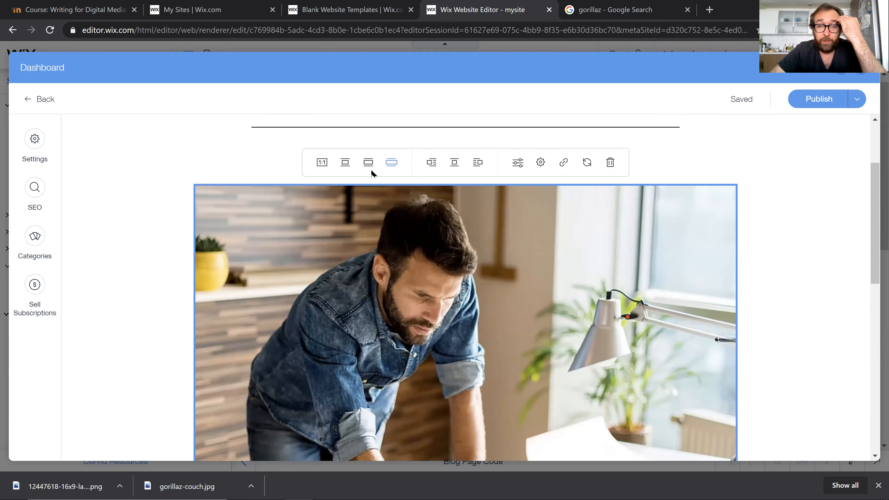
click(347, 163)
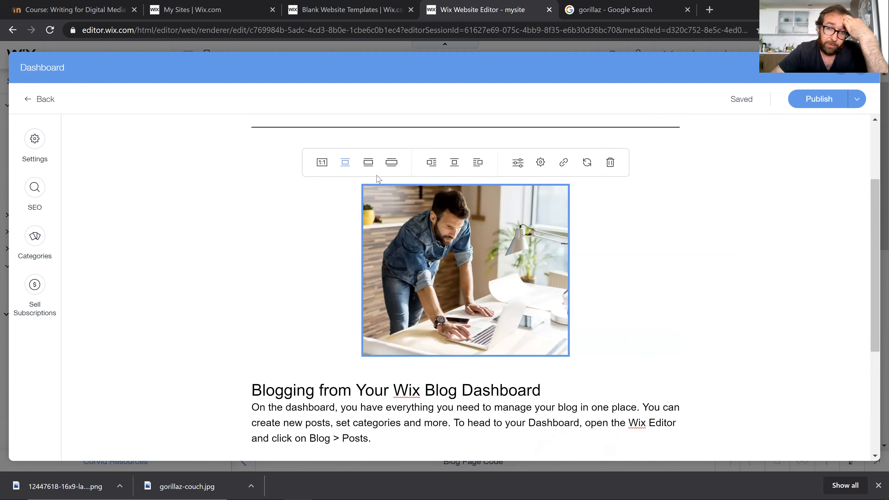
click(454, 164)
click(477, 164)
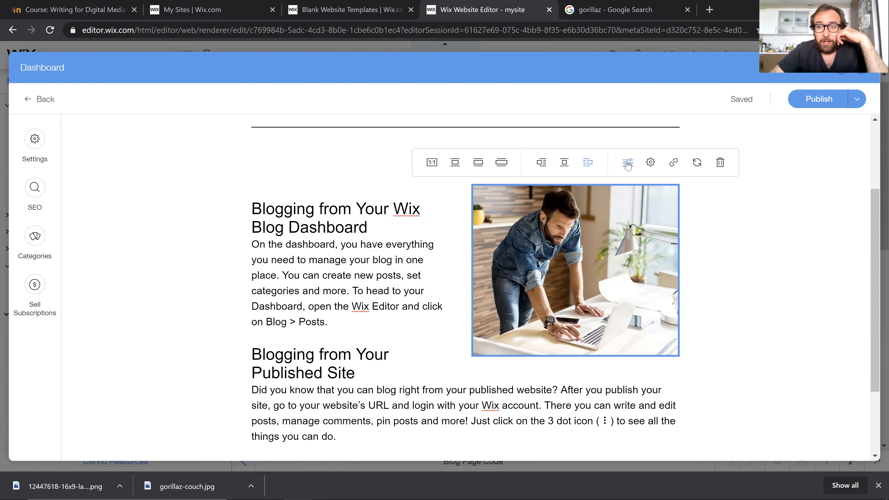
Check the image's title and alt text settings without changing them, and look over the whole post
click(651, 162)
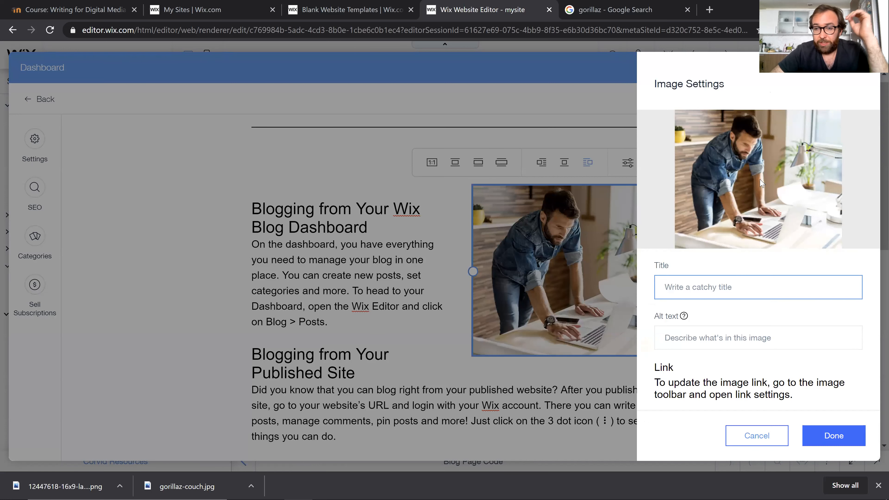
click(739, 438)
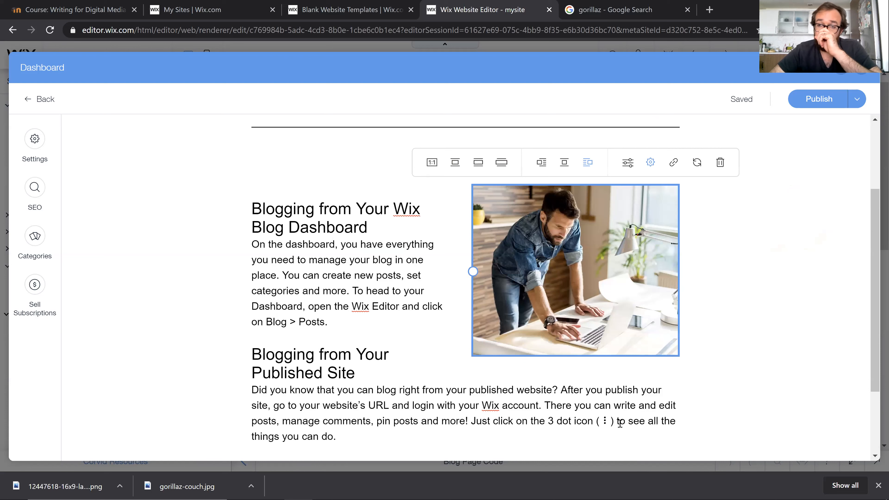
scroll(619, 424, down, 3)
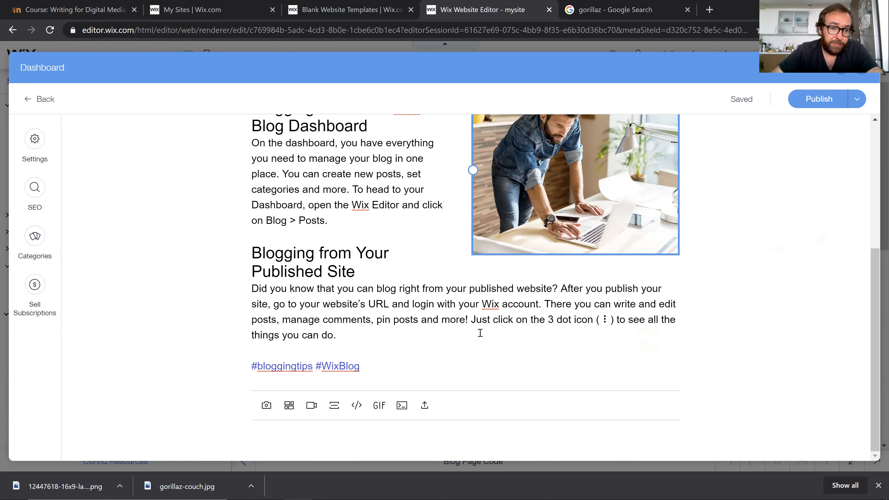
scroll(480, 333, up, 1)
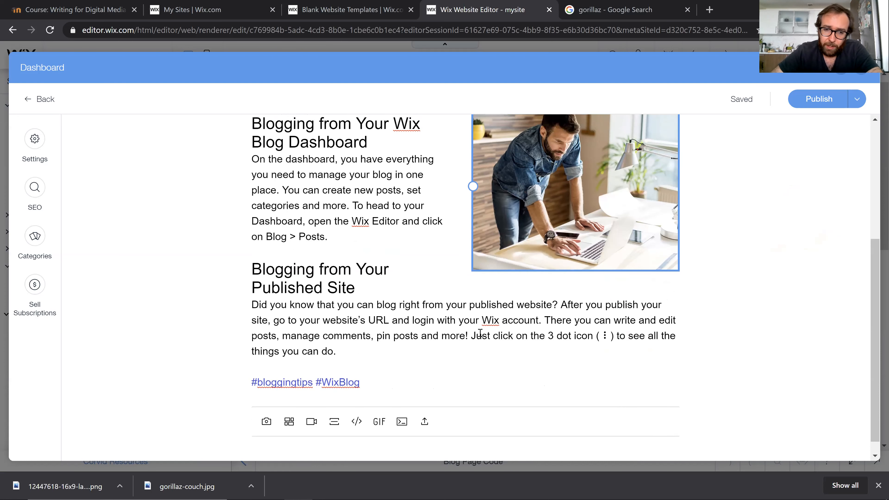
scroll(480, 333, up, 5)
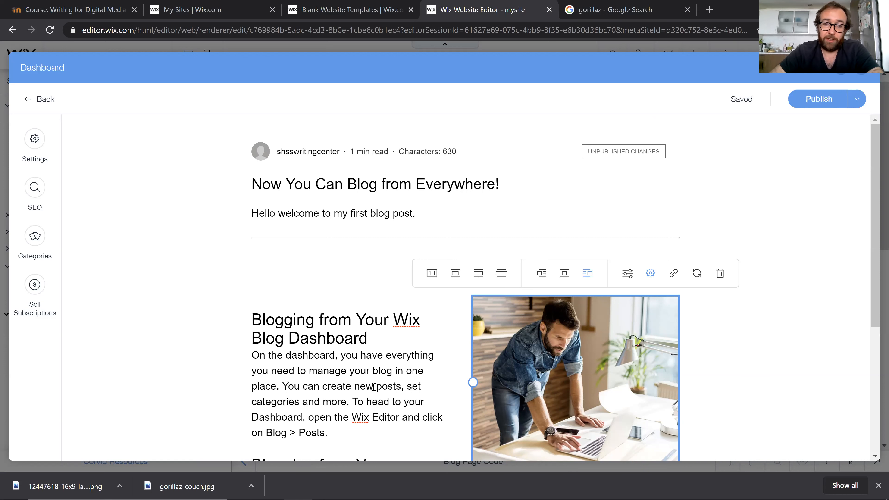
scroll(380, 368, down, 6)
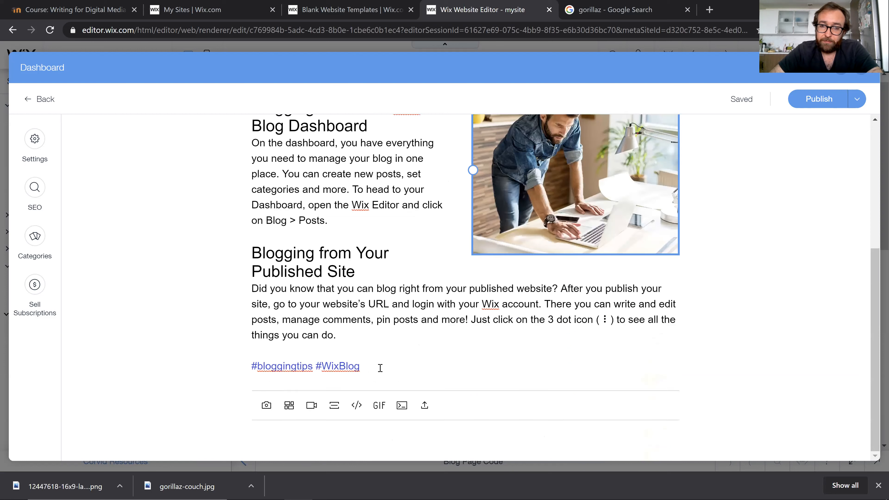
Check the options for adding a video to the post, and close the dashboard to return to the site editor
click(312, 406)
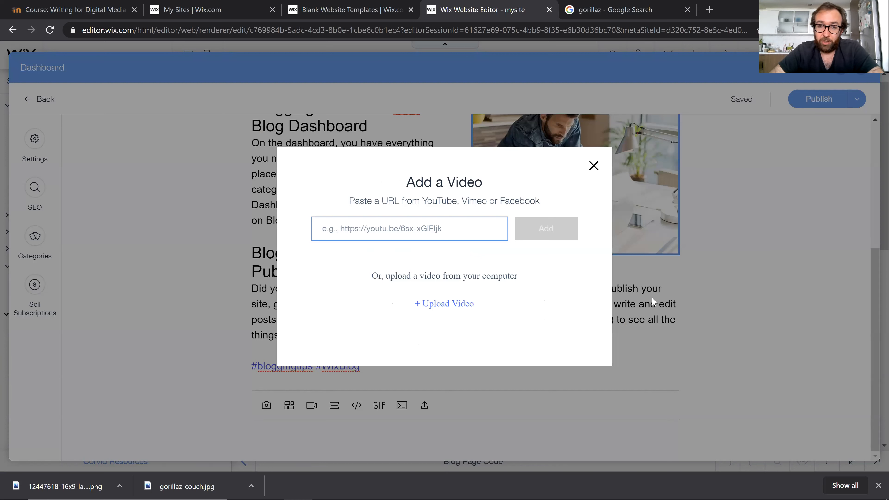
click(594, 171)
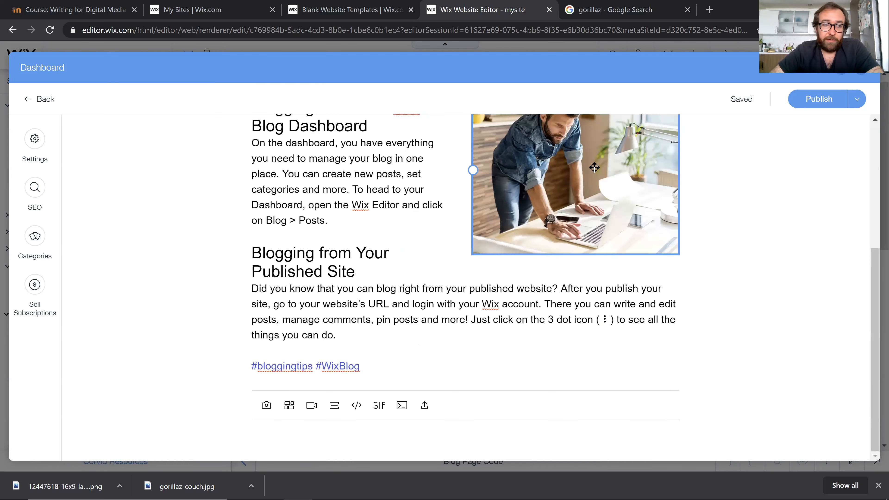
click(860, 74)
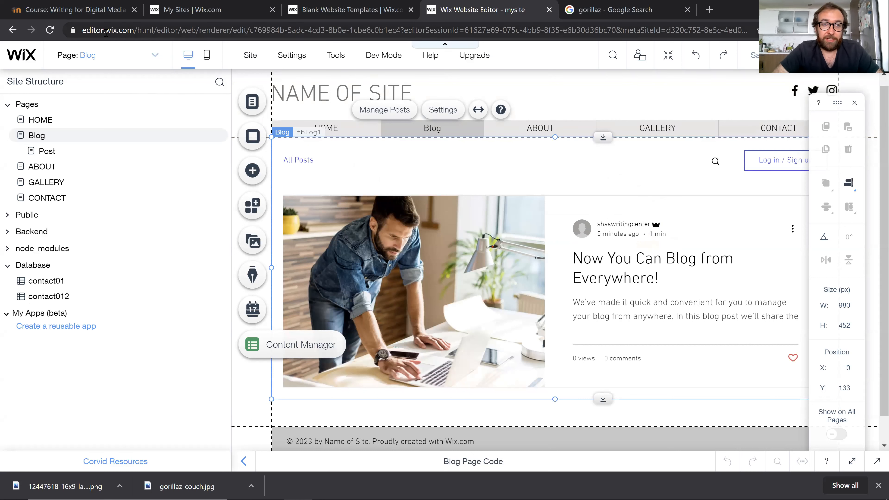
Preview the site's Blog page and return to editing
click(93, 30)
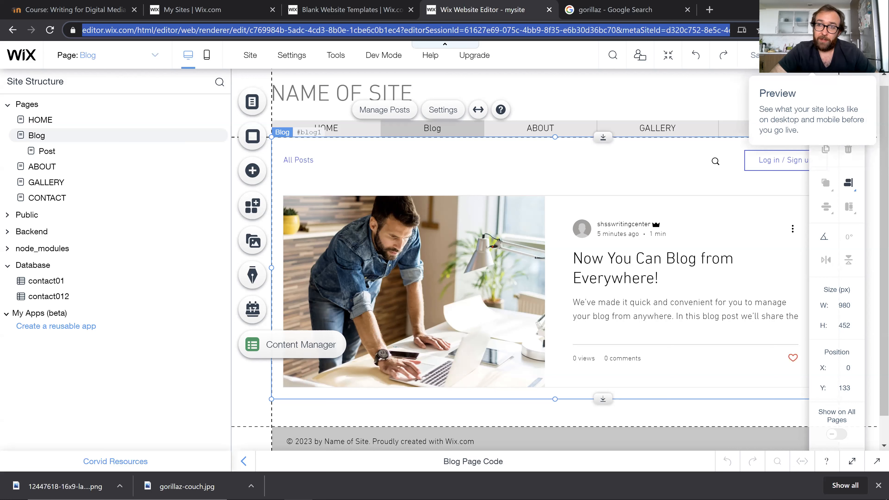
click(812, 55)
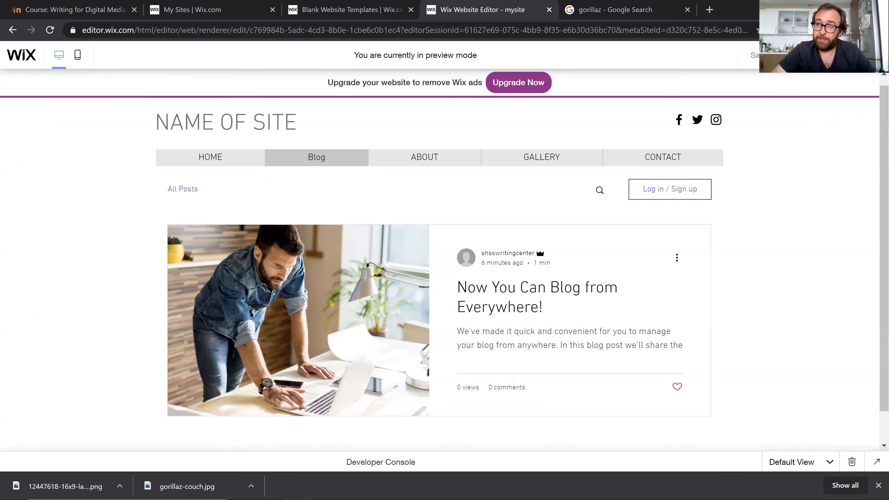
click(804, 55)
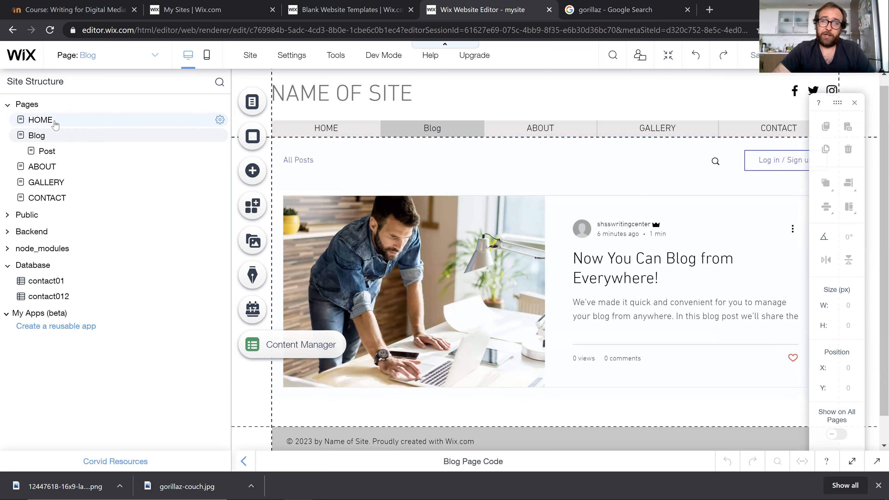
Look through the HOME, Blog, ABOUT and CONTACT pages in the editor and return to HOME
click(54, 123)
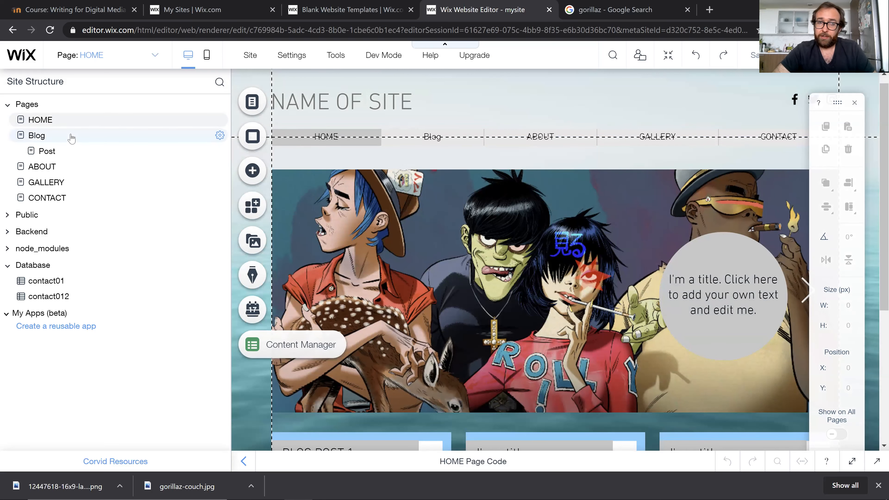
click(72, 137)
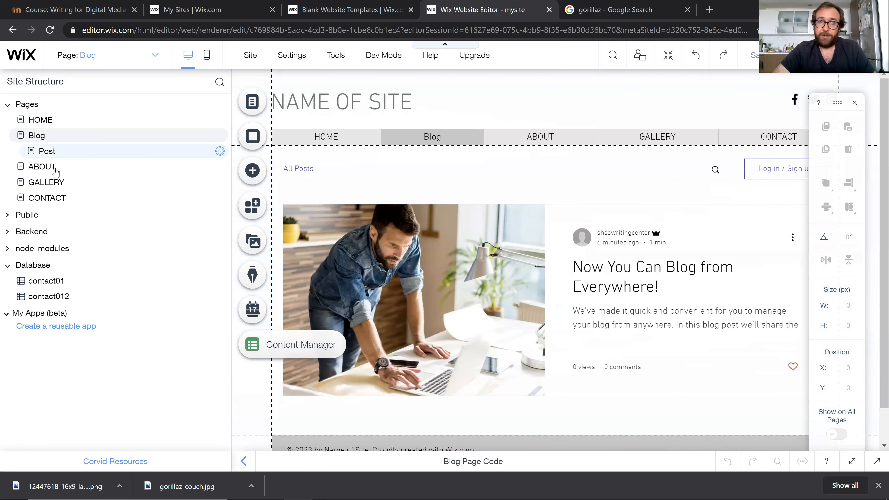
click(55, 171)
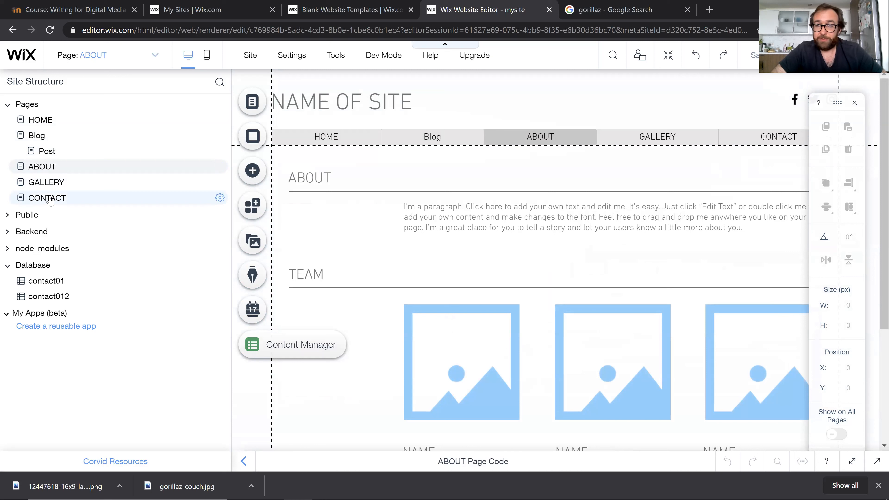
click(39, 200)
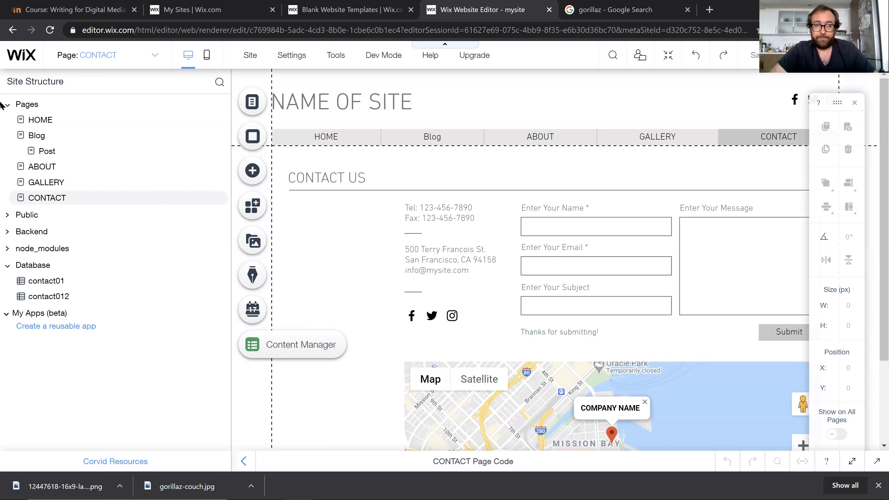
click(48, 118)
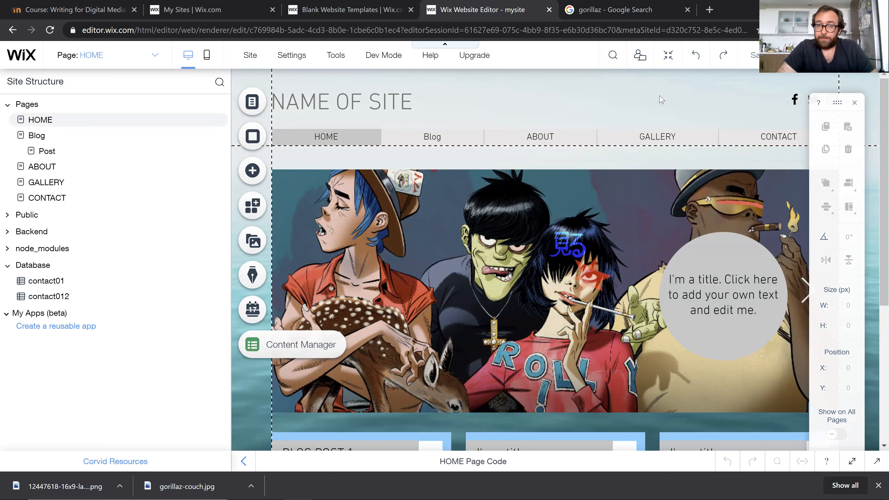
Switch to the Moodle course page and open its Basic Wix Tutorials resource in a new tab, following through to the Wix Blog article
click(97, 13)
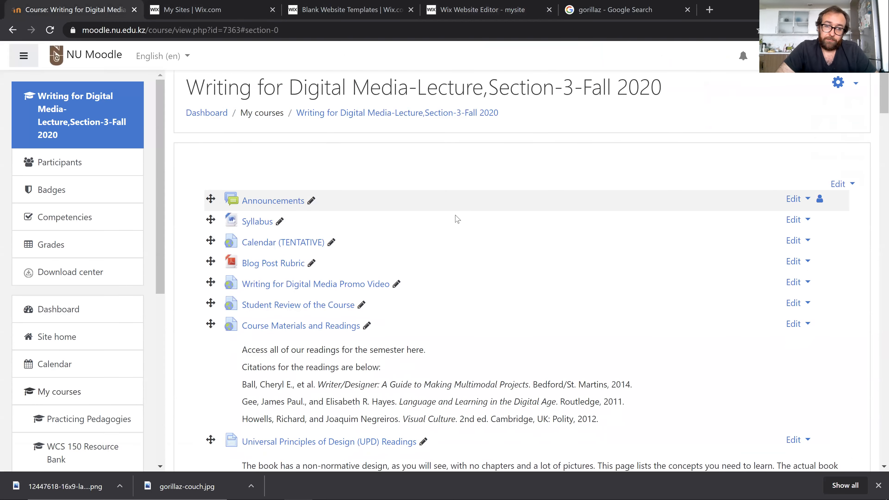
scroll(457, 219, down, 8)
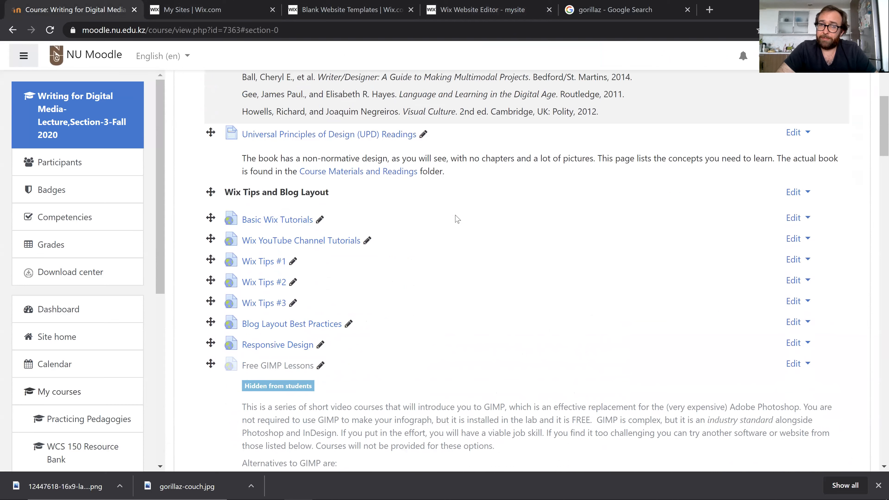
right_click(280, 222)
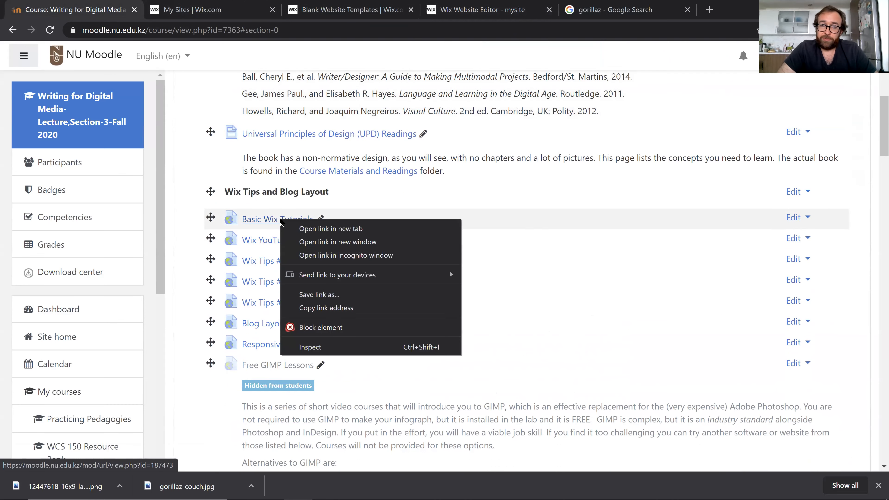
click(298, 229)
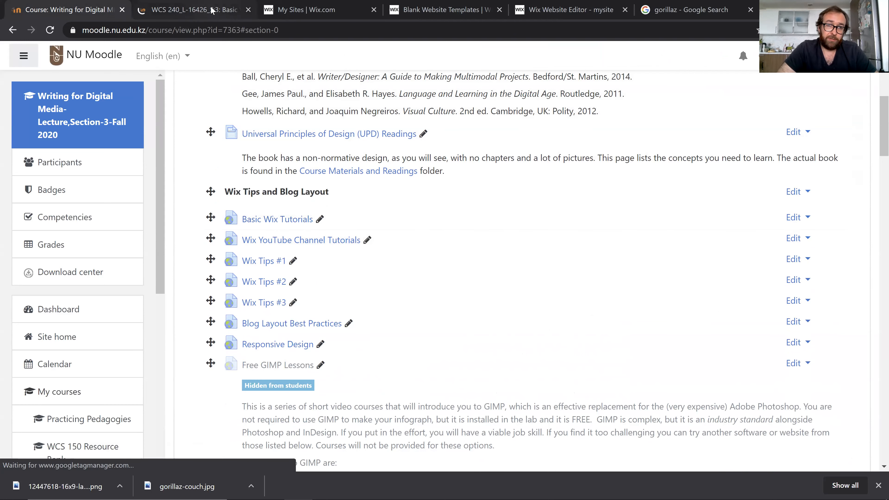
key(ctrl+Tab)
click(364, 210)
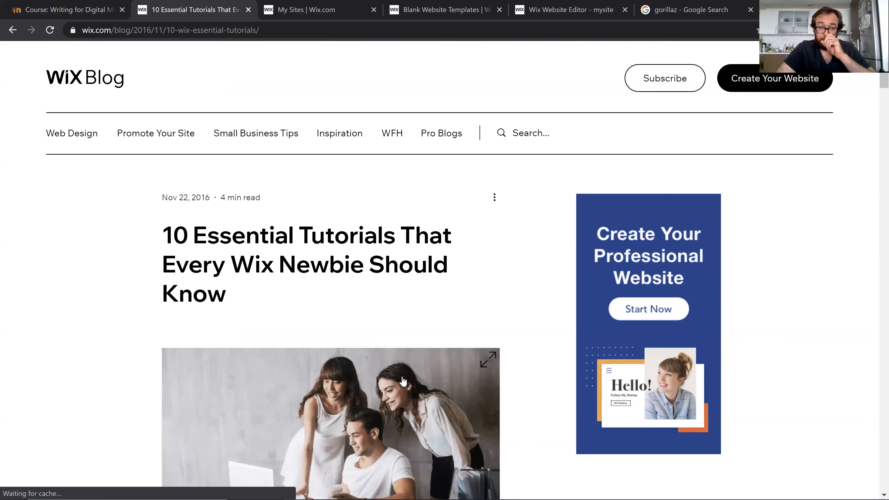
Skim the "10 Essential Tutorials That Every Wix Newbie Should Know" article and its tutorial videos, and close it
scroll(403, 381, down, 3)
scroll(403, 381, down, 10)
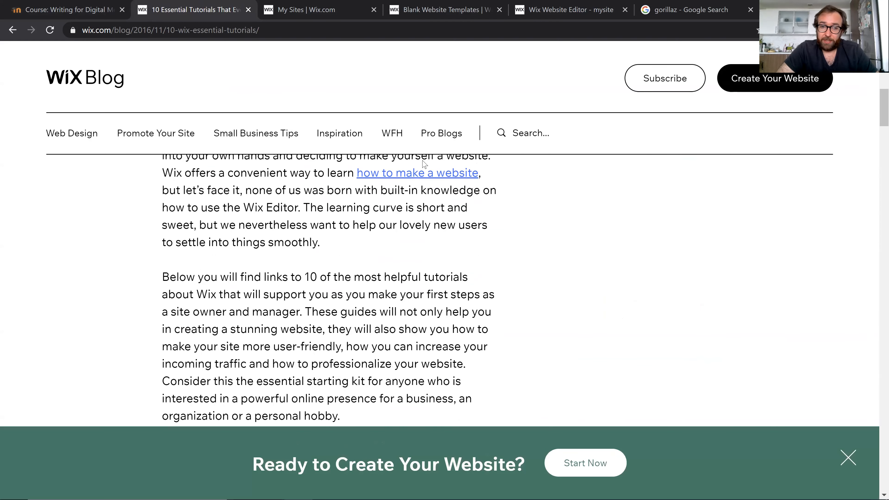
scroll(424, 162, down, 3)
scroll(466, 319, down, 4)
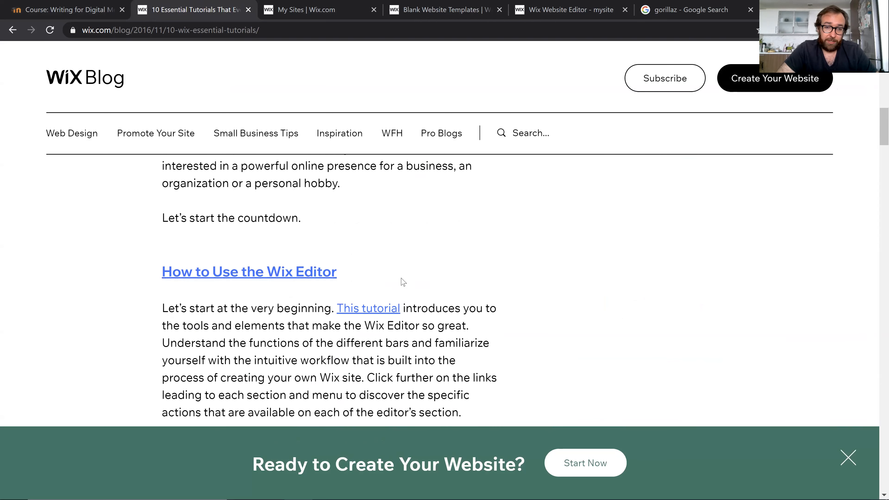
scroll(483, 325, down, 3)
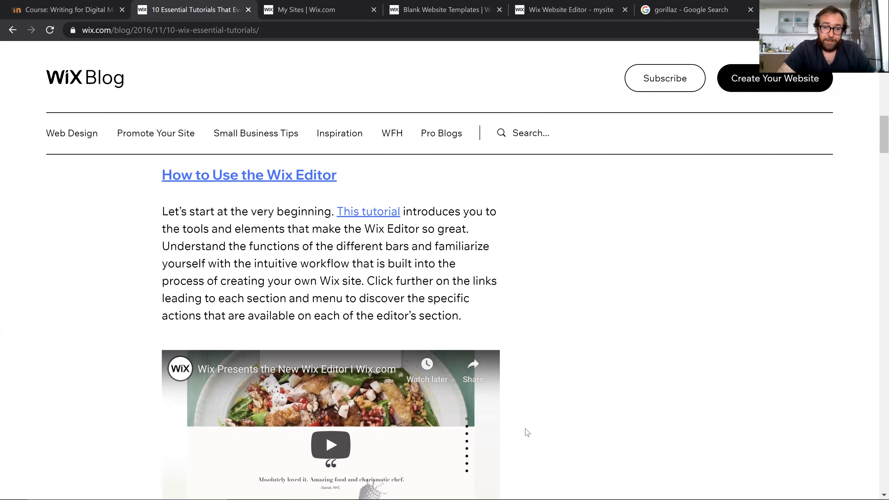
scroll(525, 432, down, 6)
scroll(528, 432, down, 15)
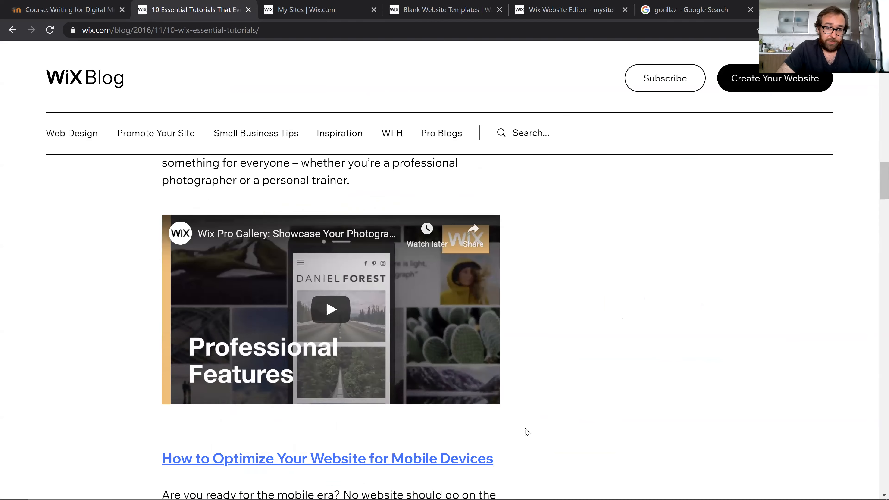
scroll(527, 432, down, 5)
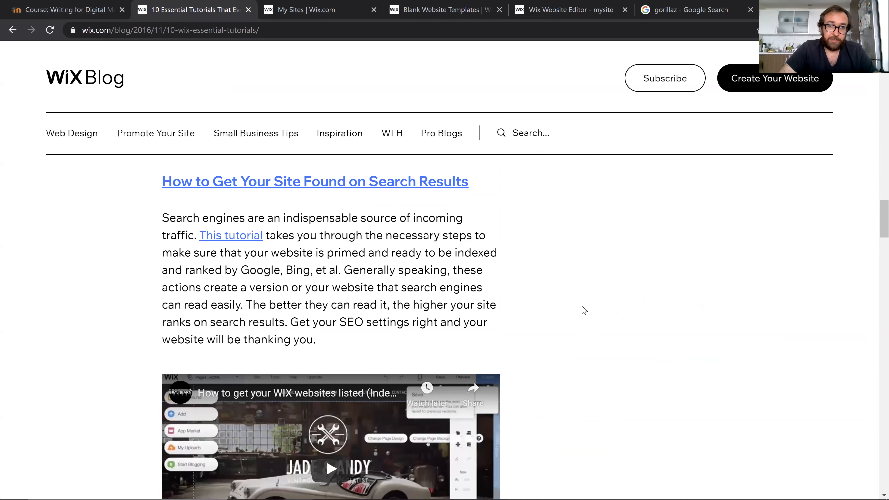
click(248, 10)
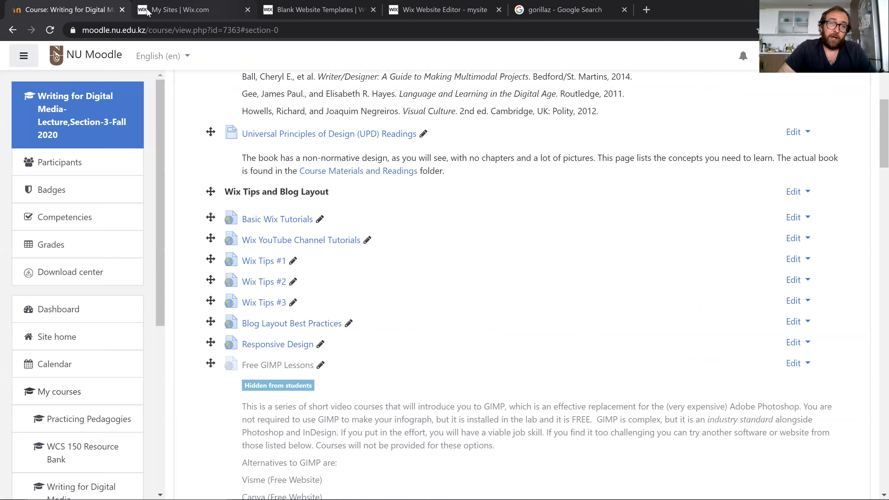
Open the Wix YouTube Channel Tutorials resource in a new tab and look through the playlist's tutorial videos
right_click(334, 246)
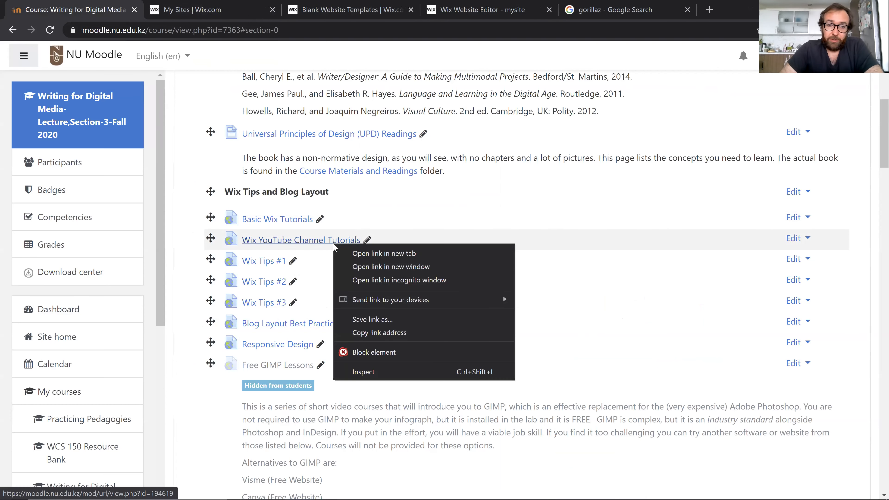
click(362, 160)
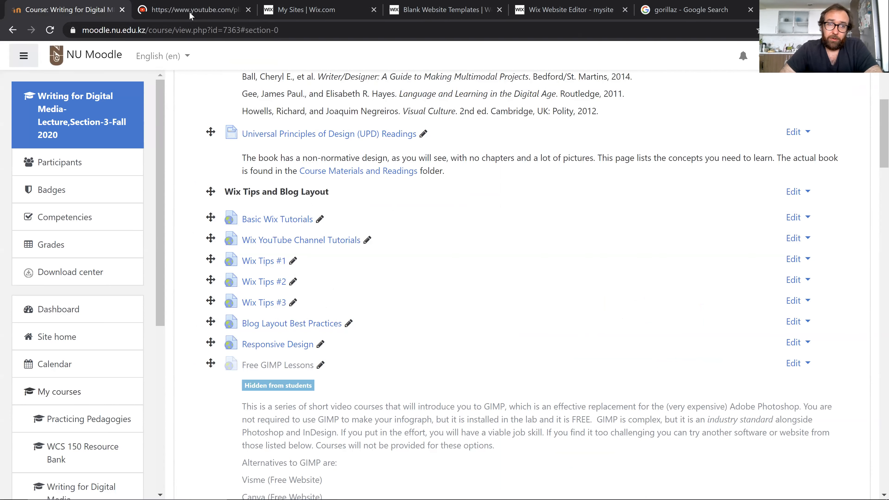
click(190, 12)
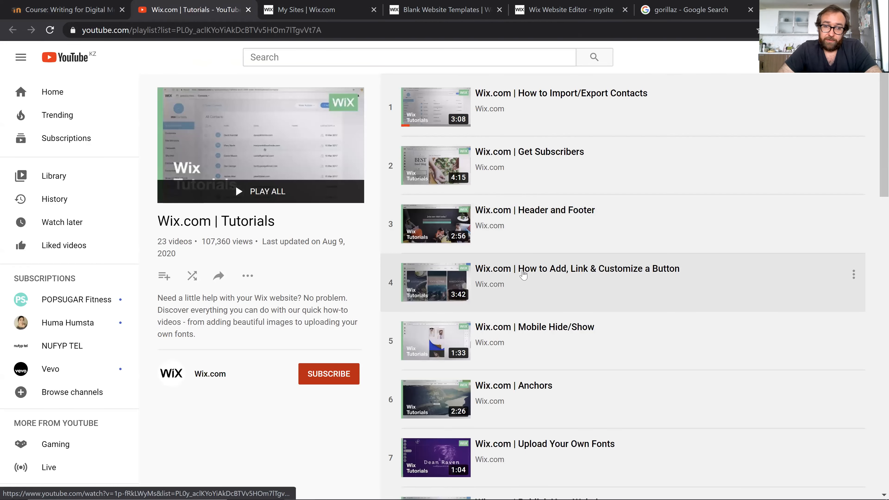
scroll(523, 275, down, 8)
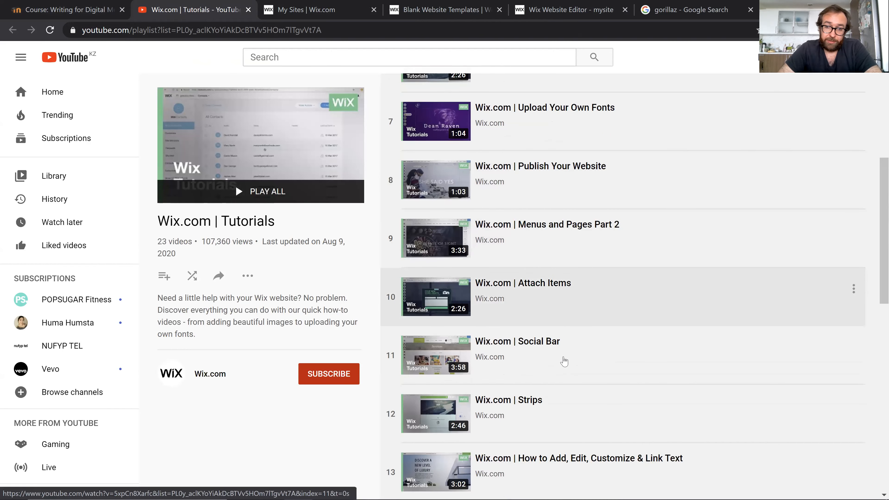
scroll(555, 420, down, 5)
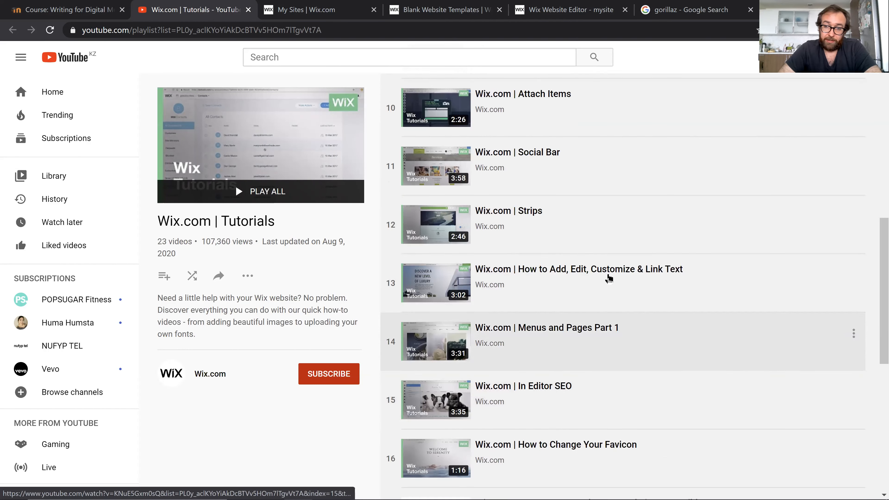
scroll(600, 416, down, 3)
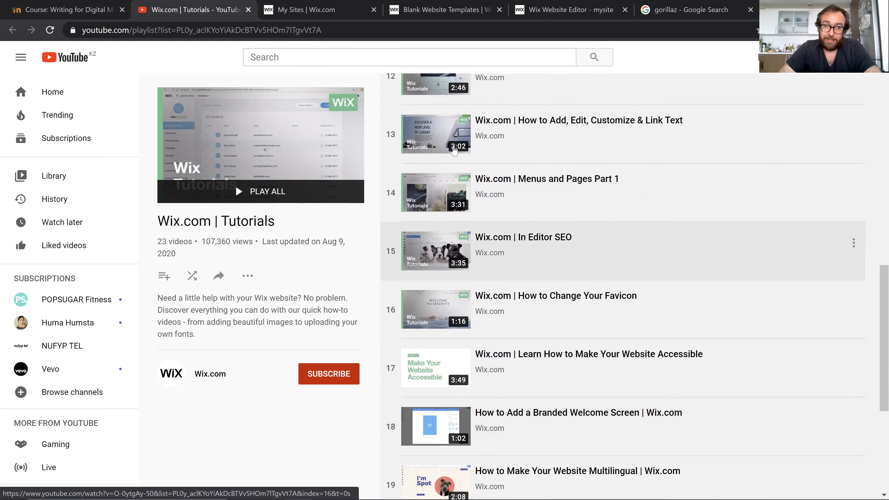
Review the course resources on the Moodle page and switch back to the Wix Website Editor for mysite
click(81, 13)
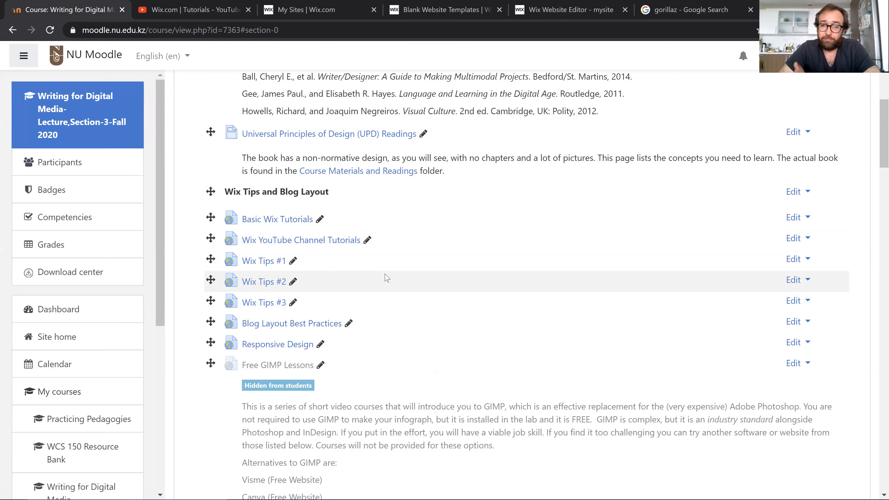
scroll(386, 278, up, 5)
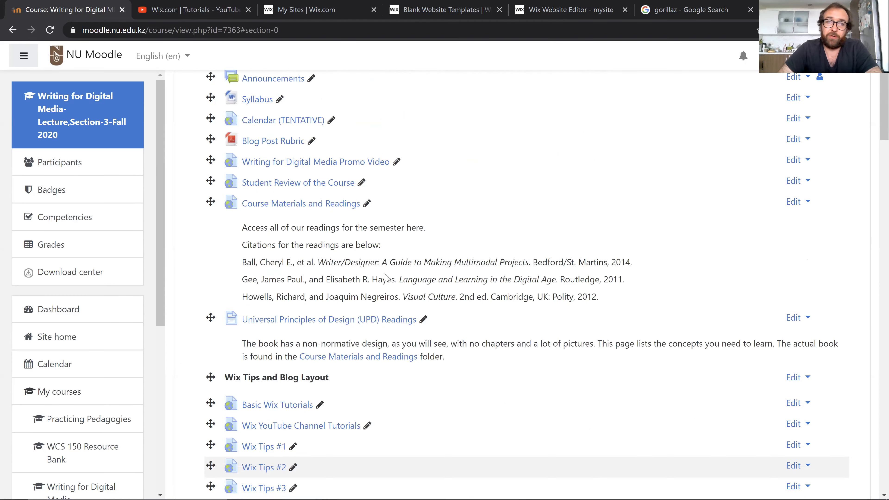
click(571, 9)
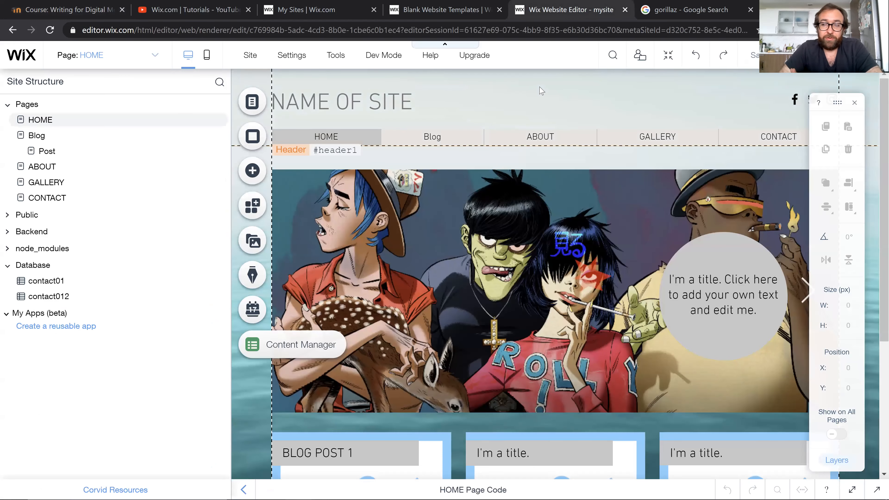